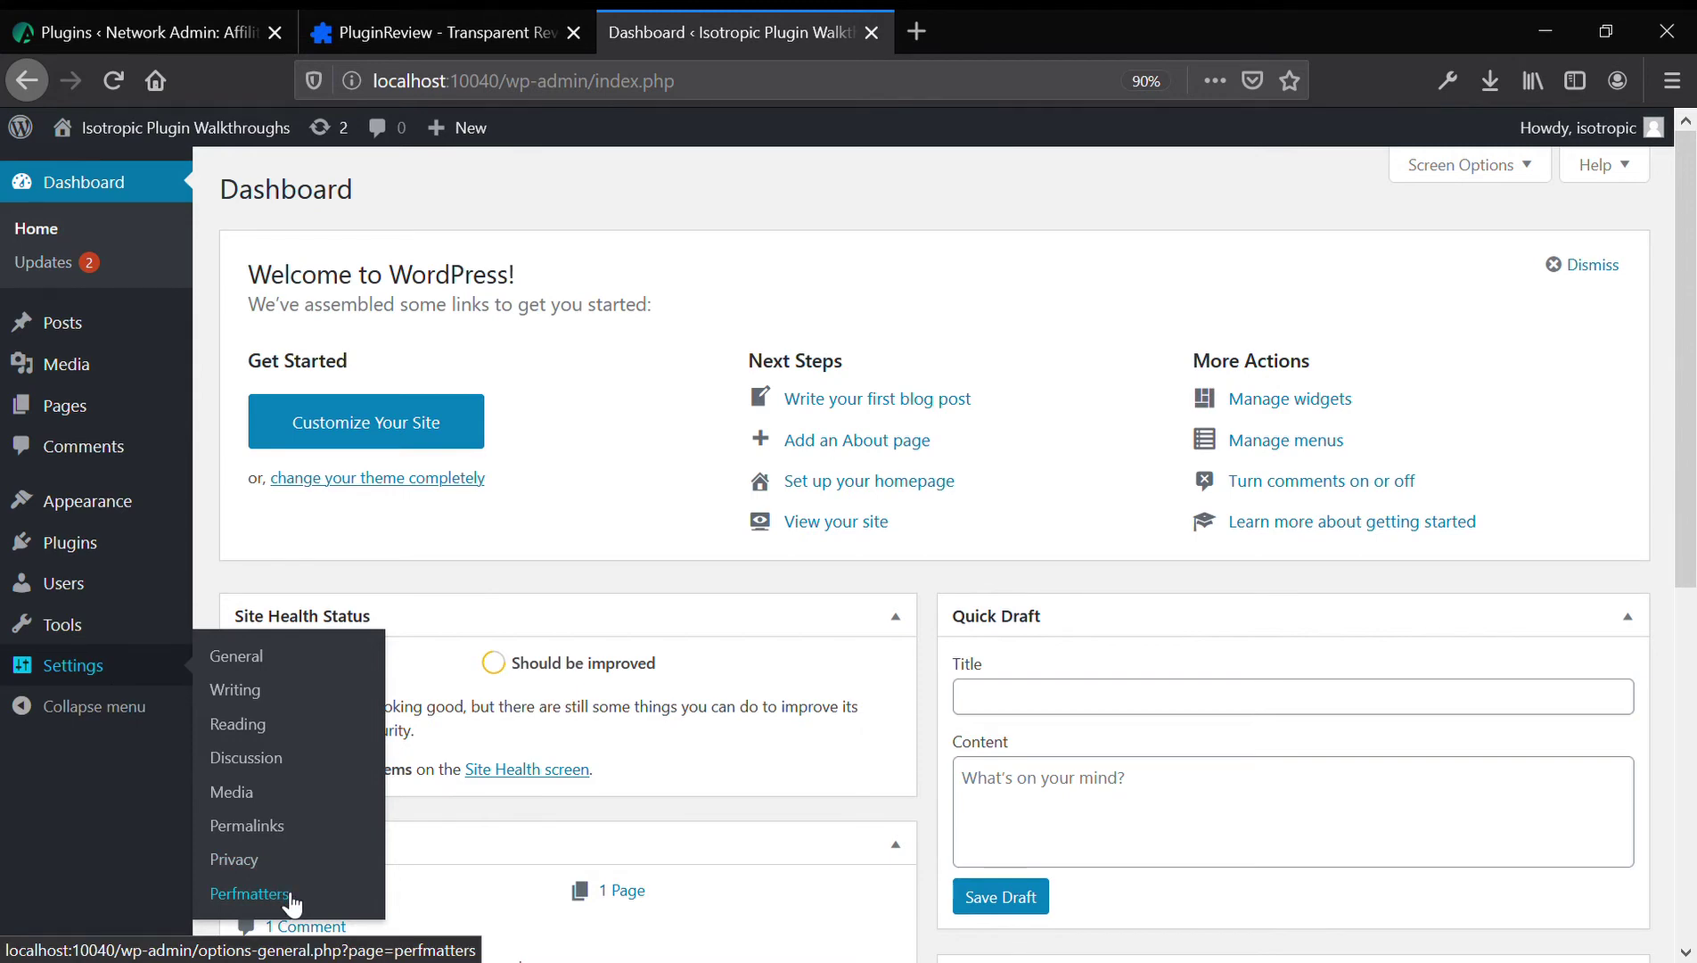
click(291, 900)
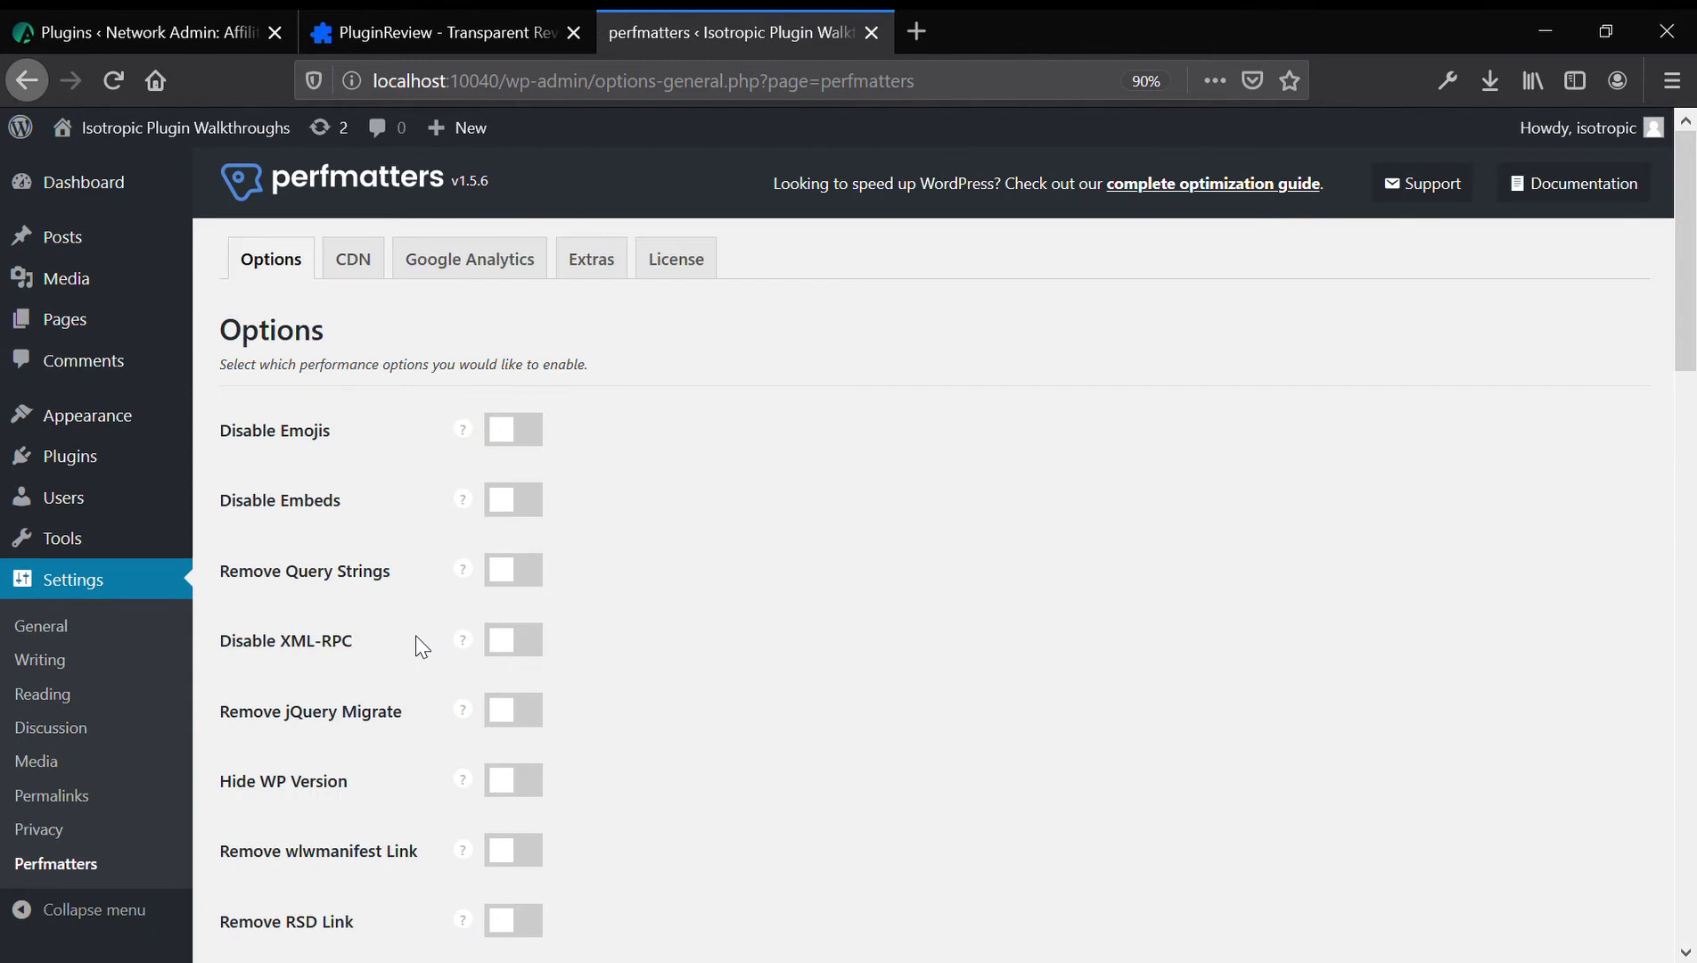
scroll(416, 646, down, 3)
scroll(415, 646, down, 1)
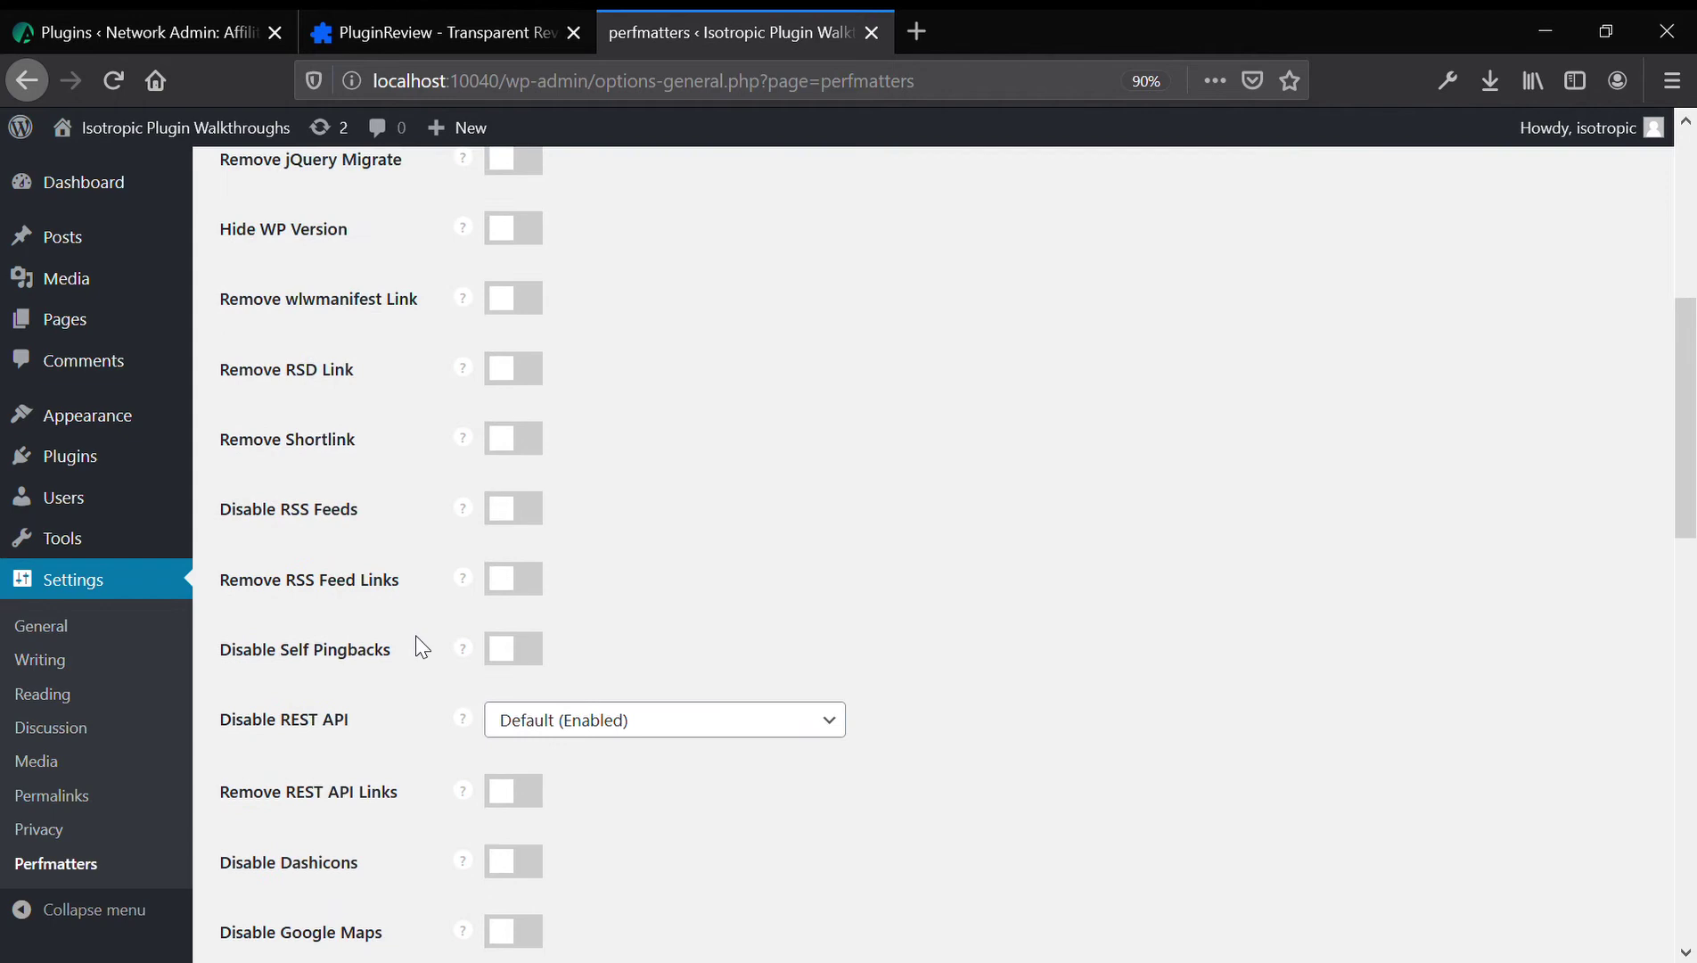
scroll(416, 646, down, 3)
scroll(415, 646, down, 5)
scroll(415, 645, down, 3)
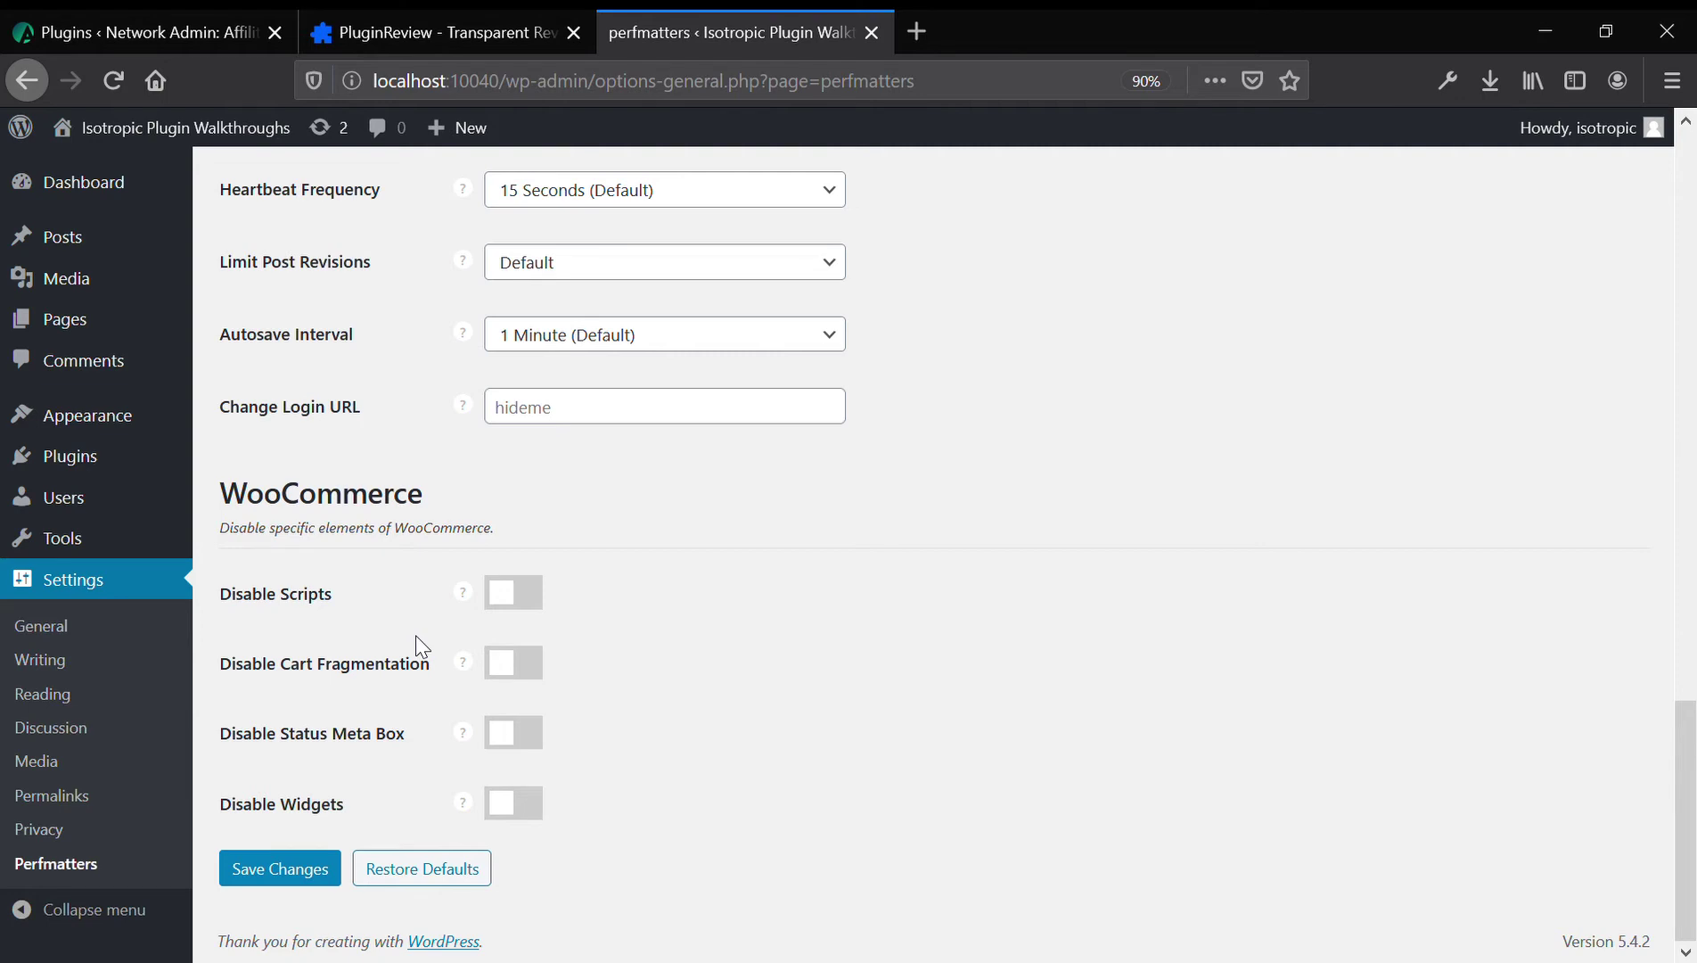
scroll(419, 645, up, 5)
scroll(419, 645, up, 1)
scroll(419, 646, up, 5)
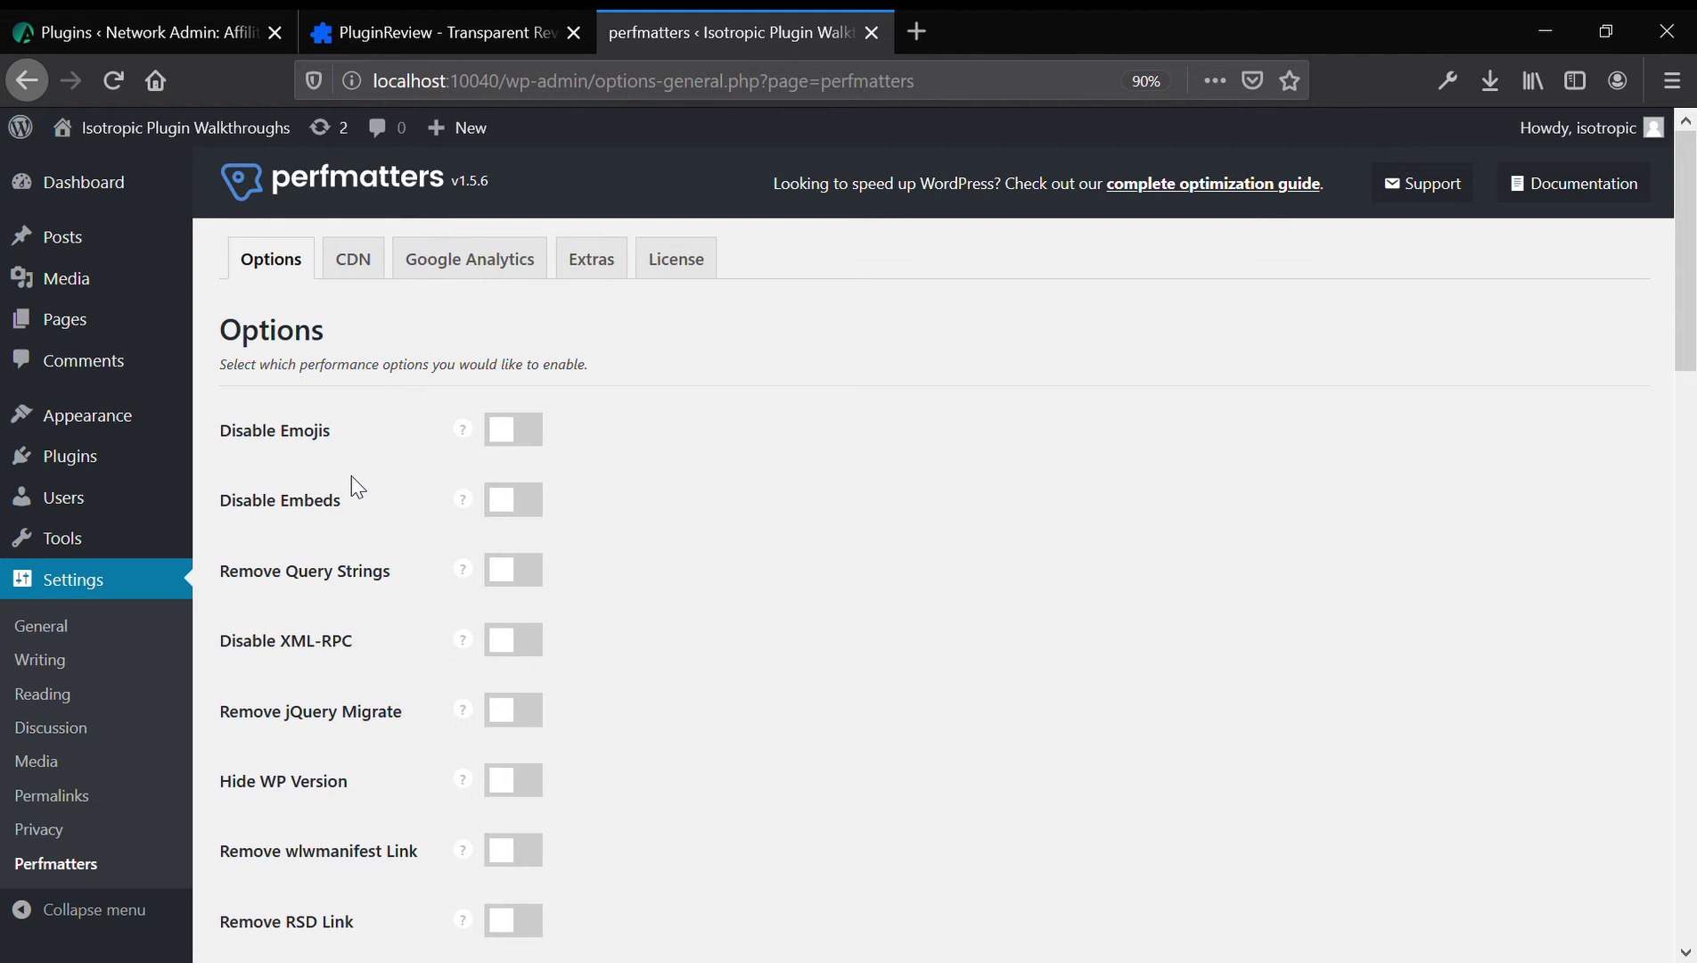
scroll(356, 488, down, 2)
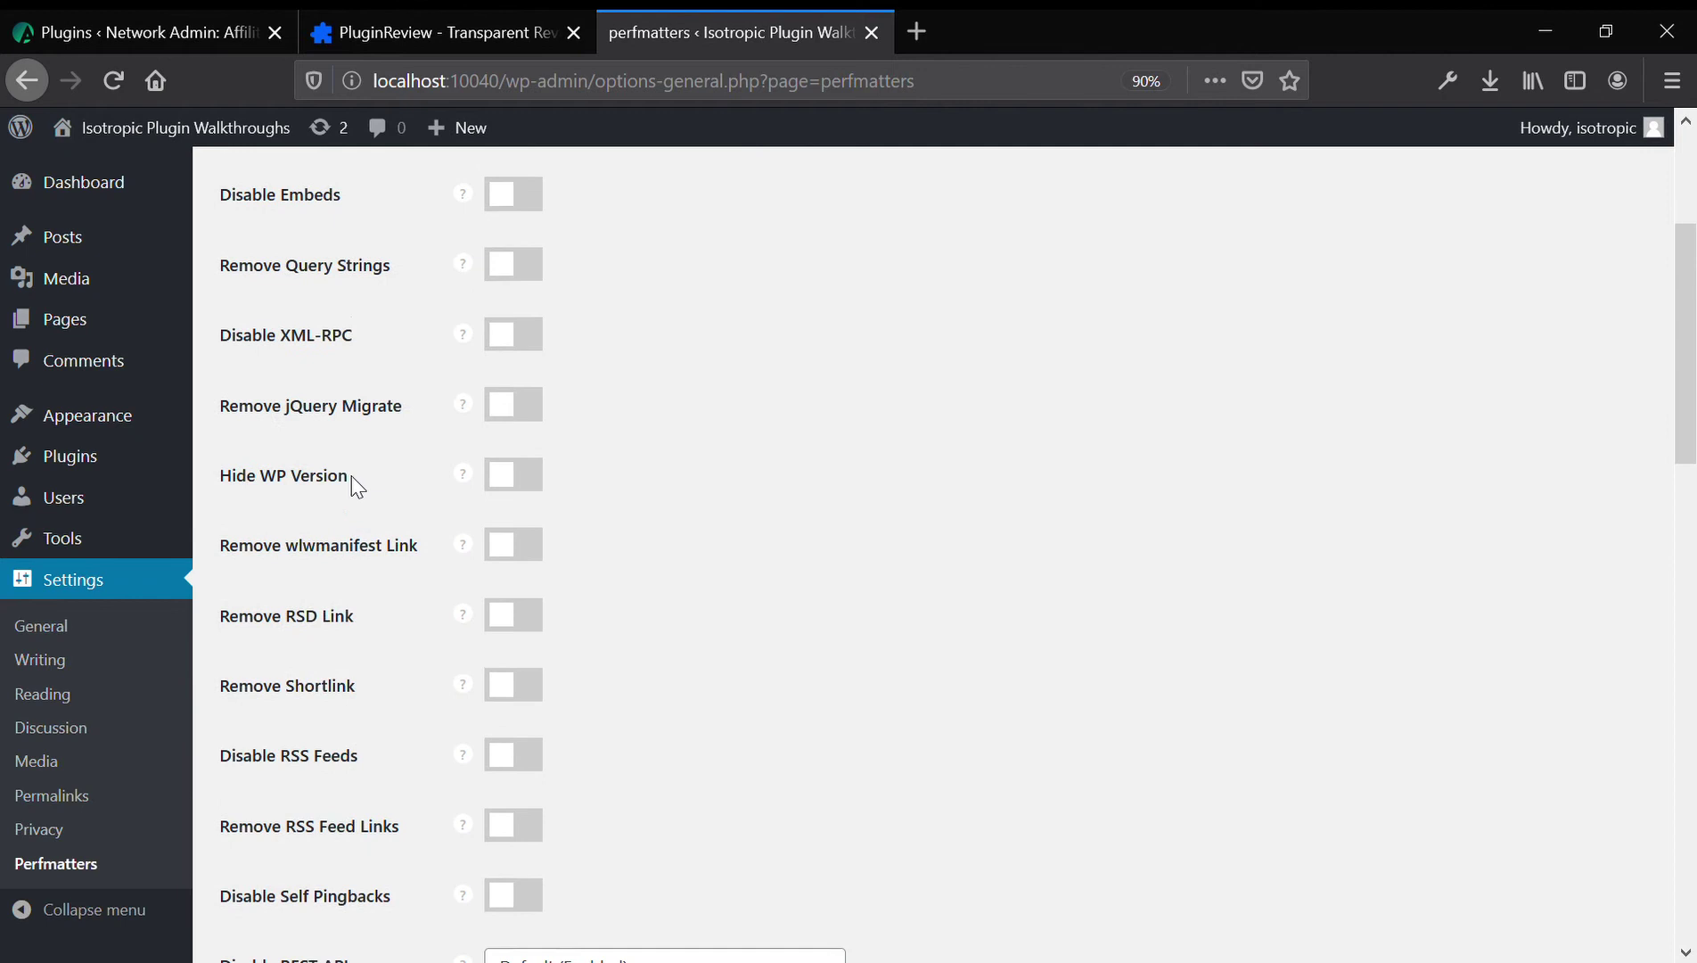
scroll(355, 489, down, 2)
scroll(355, 487, down, 1)
scroll(354, 487, down, 1)
scroll(355, 486, down, 1)
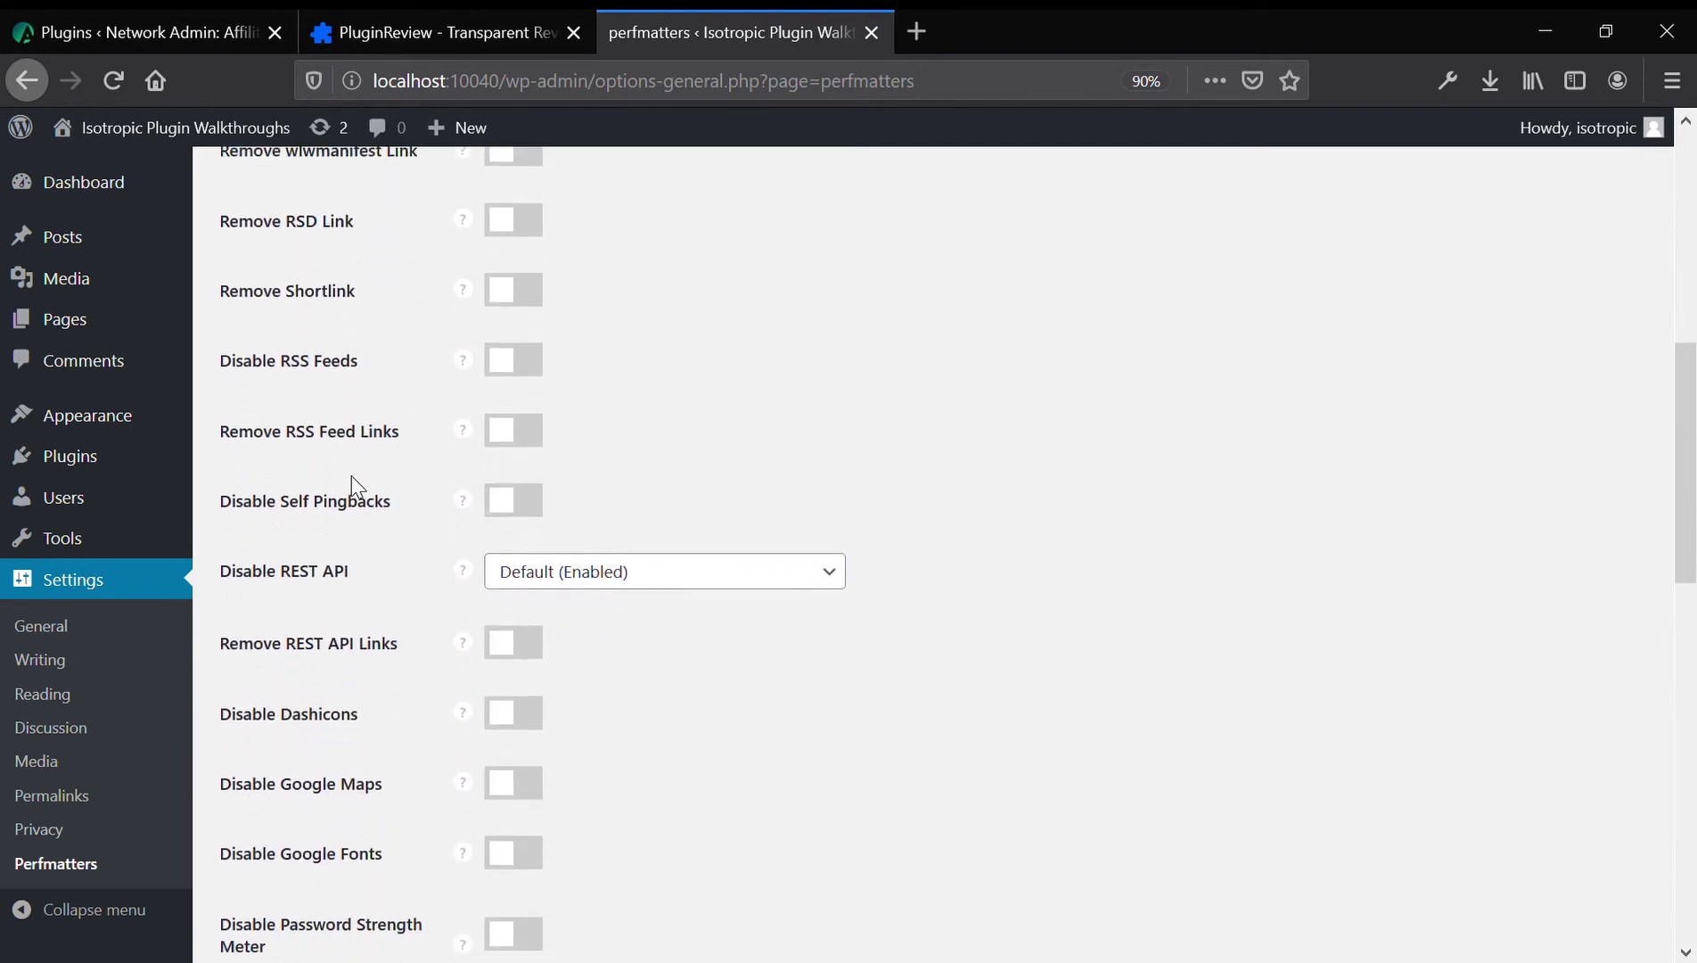
scroll(356, 487, down, 1)
scroll(355, 487, down, 1)
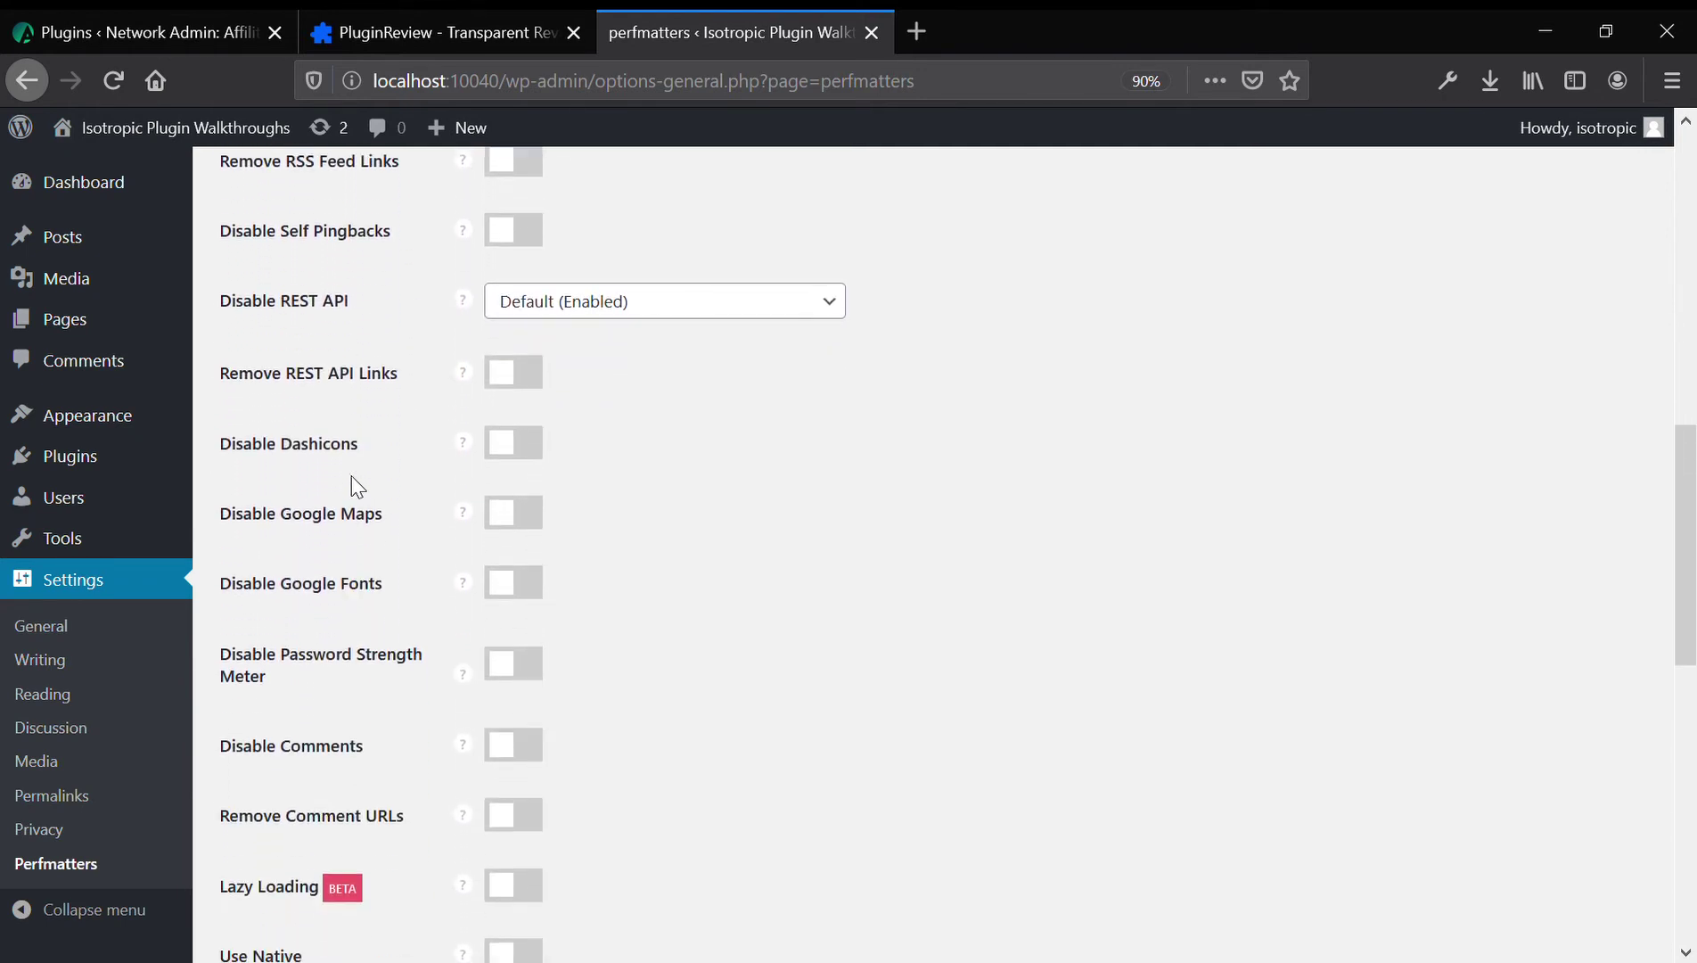
scroll(355, 487, down, 1)
scroll(356, 487, down, 1)
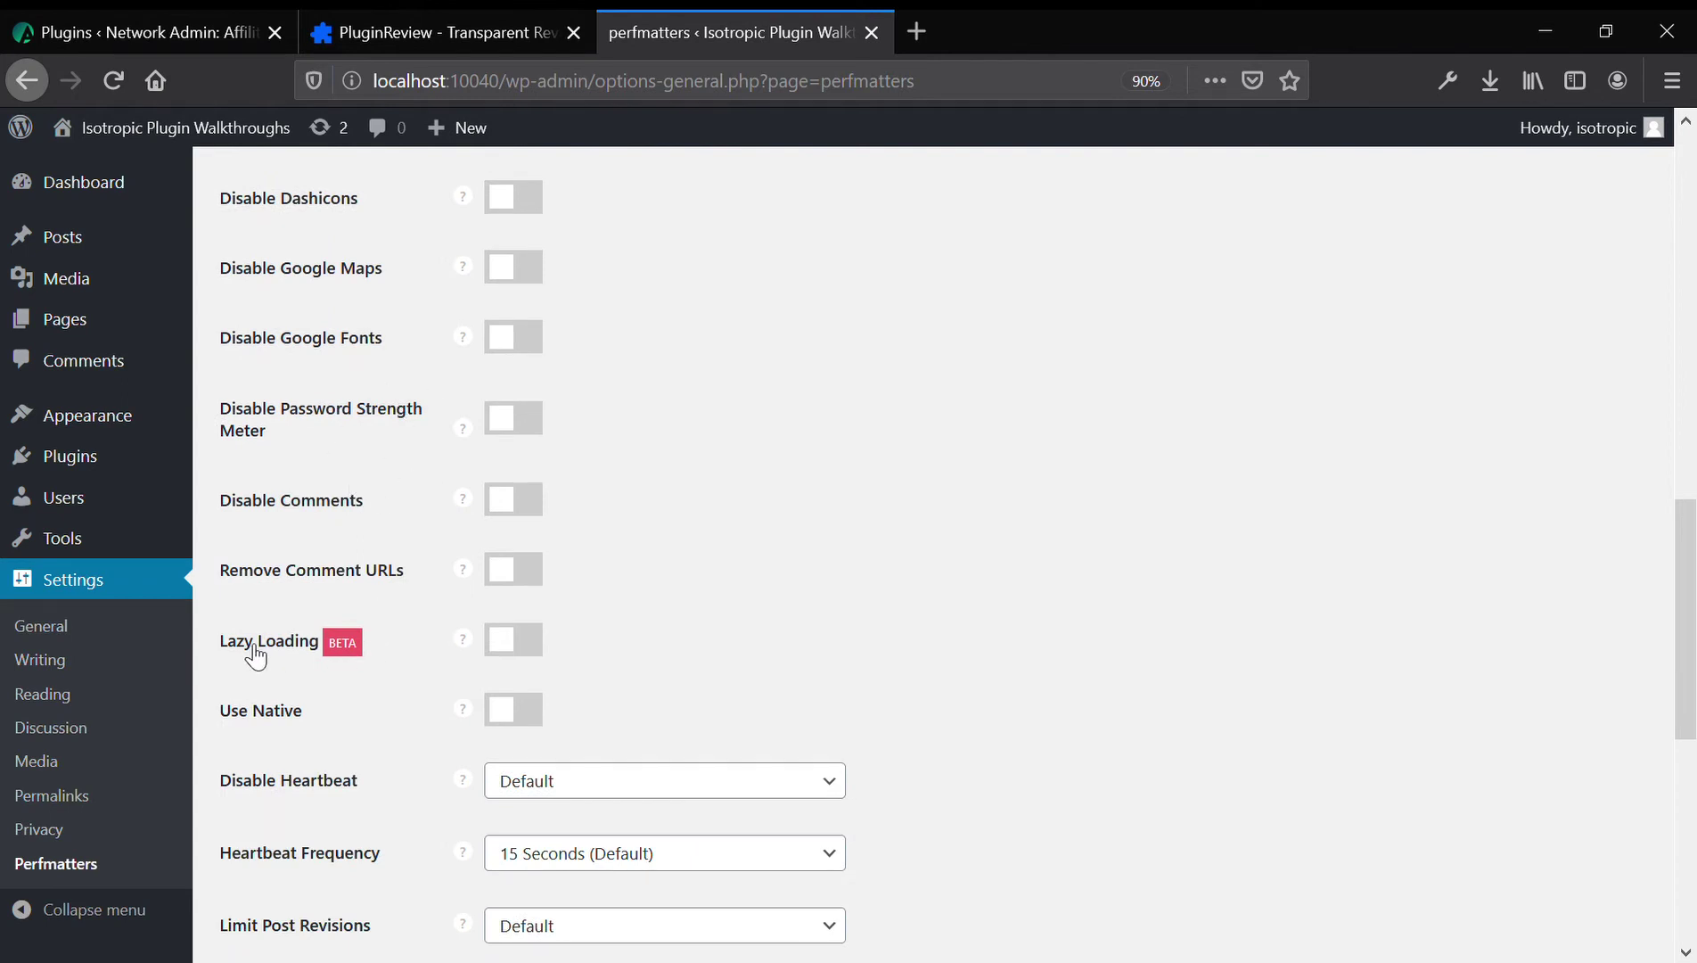
scroll(251, 649, down, 1)
scroll(246, 638, down, 1)
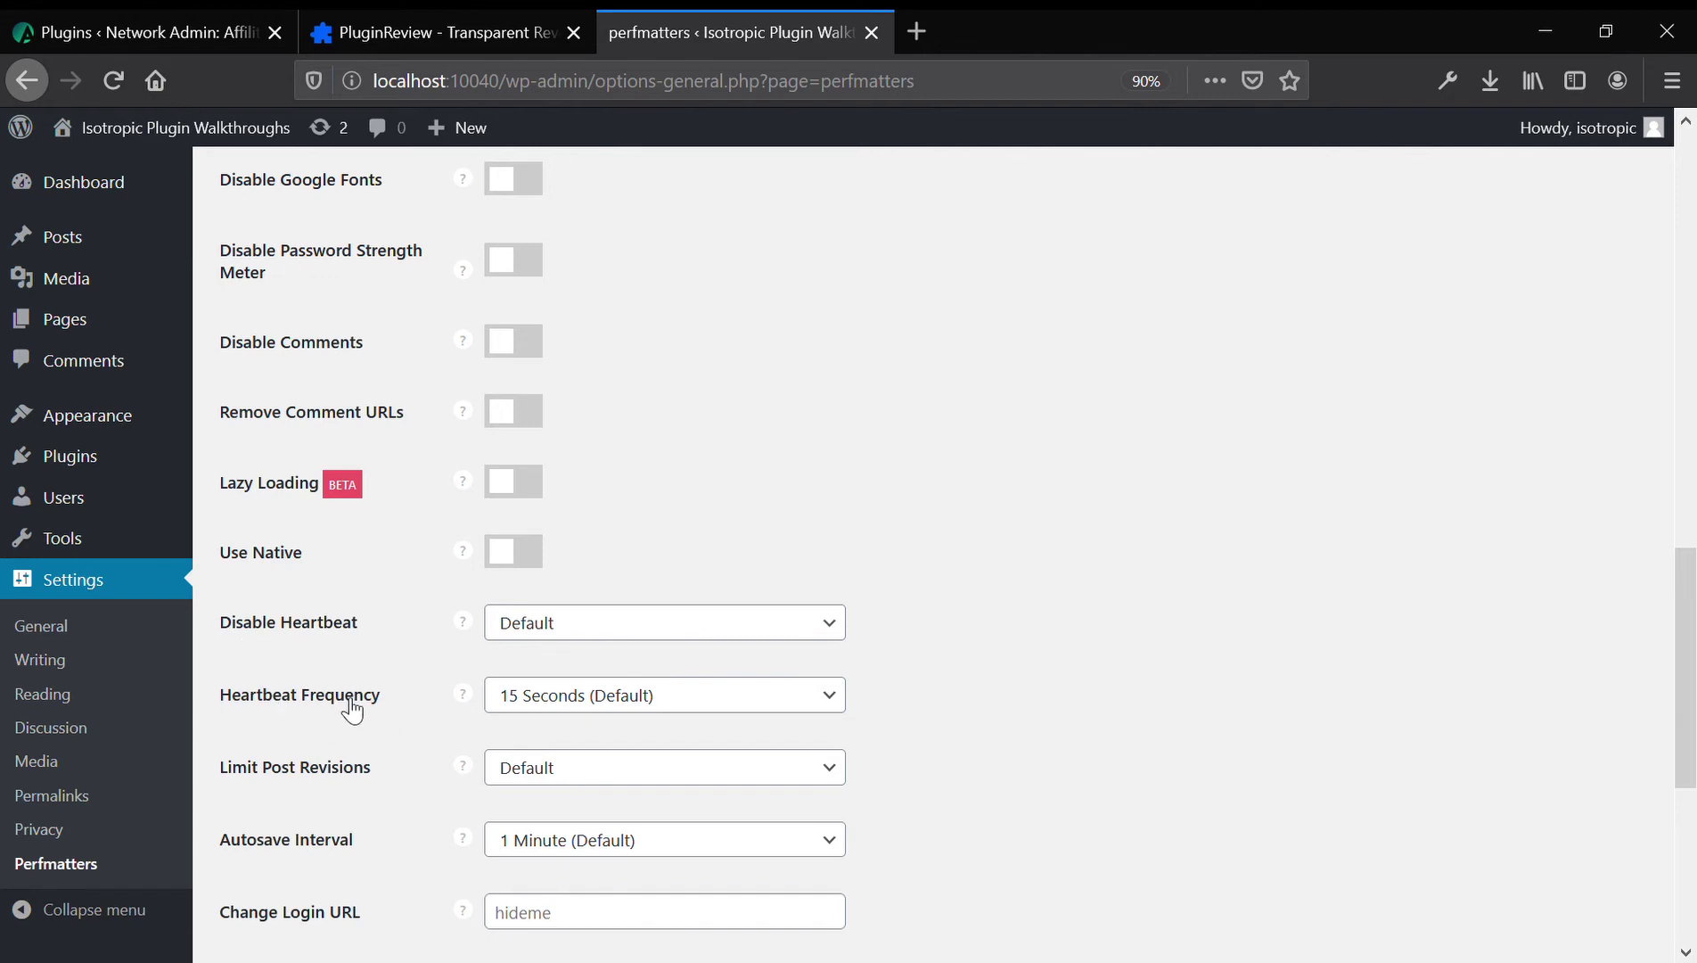
scroll(351, 711, down, 1)
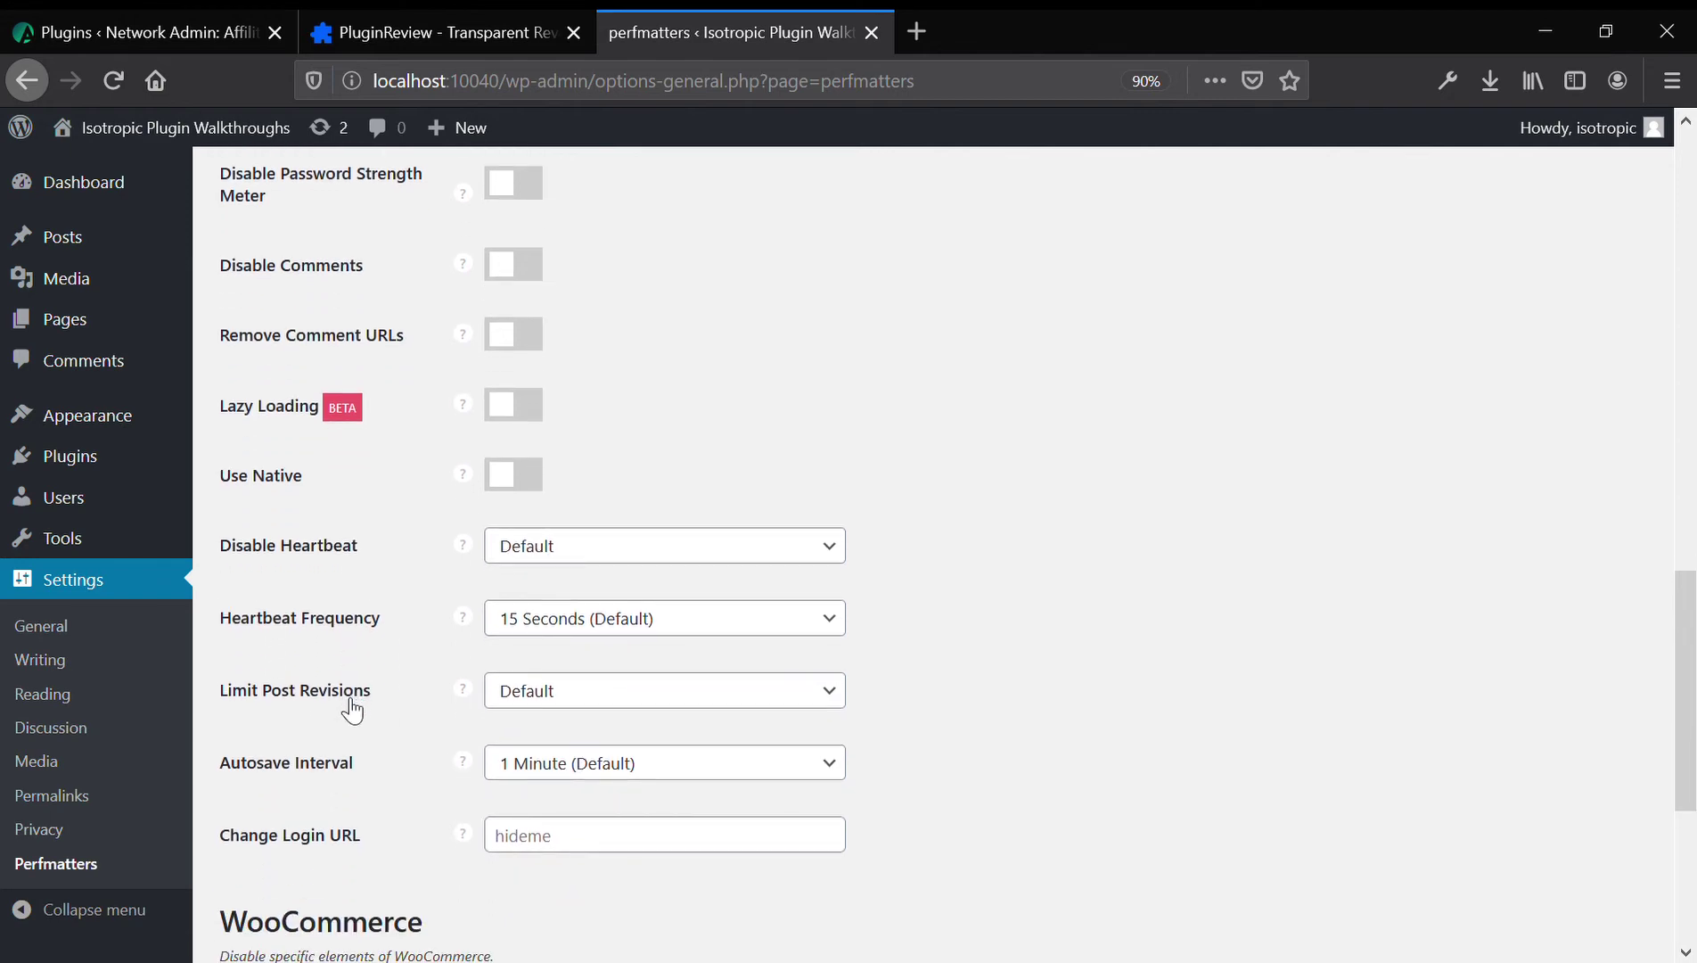
scroll(351, 712, down, 2)
scroll(345, 708, down, 1)
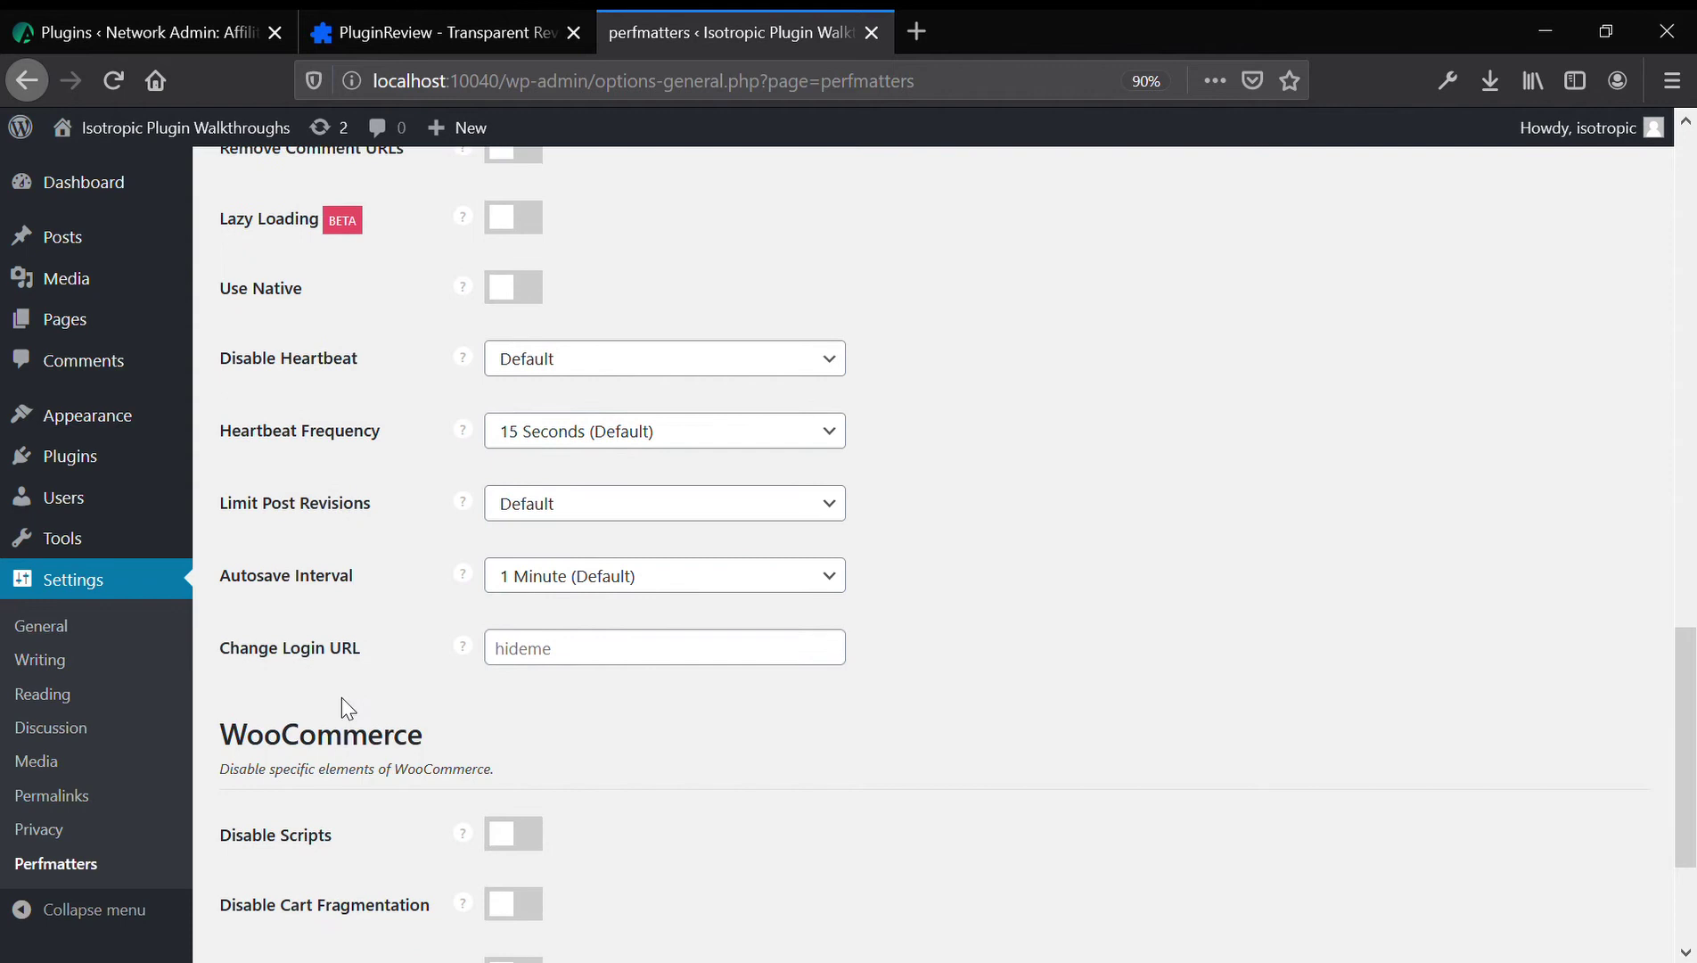
scroll(341, 707, down, 2)
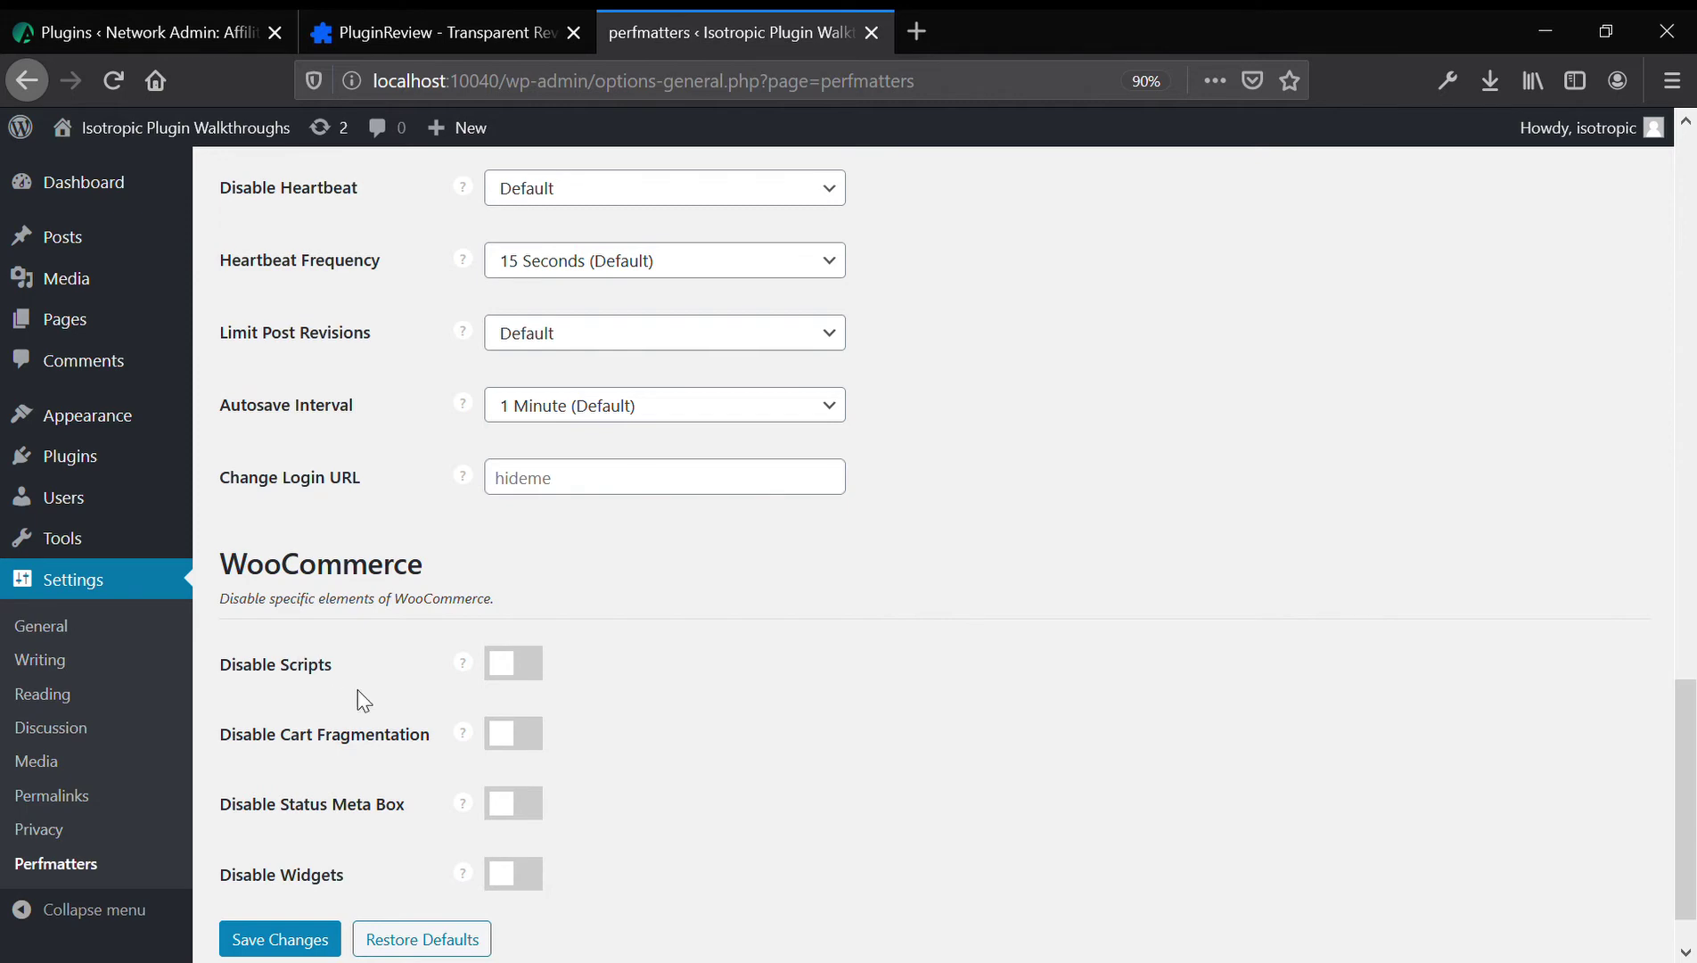
scroll(368, 702, down, 1)
scroll(367, 703, up, 5)
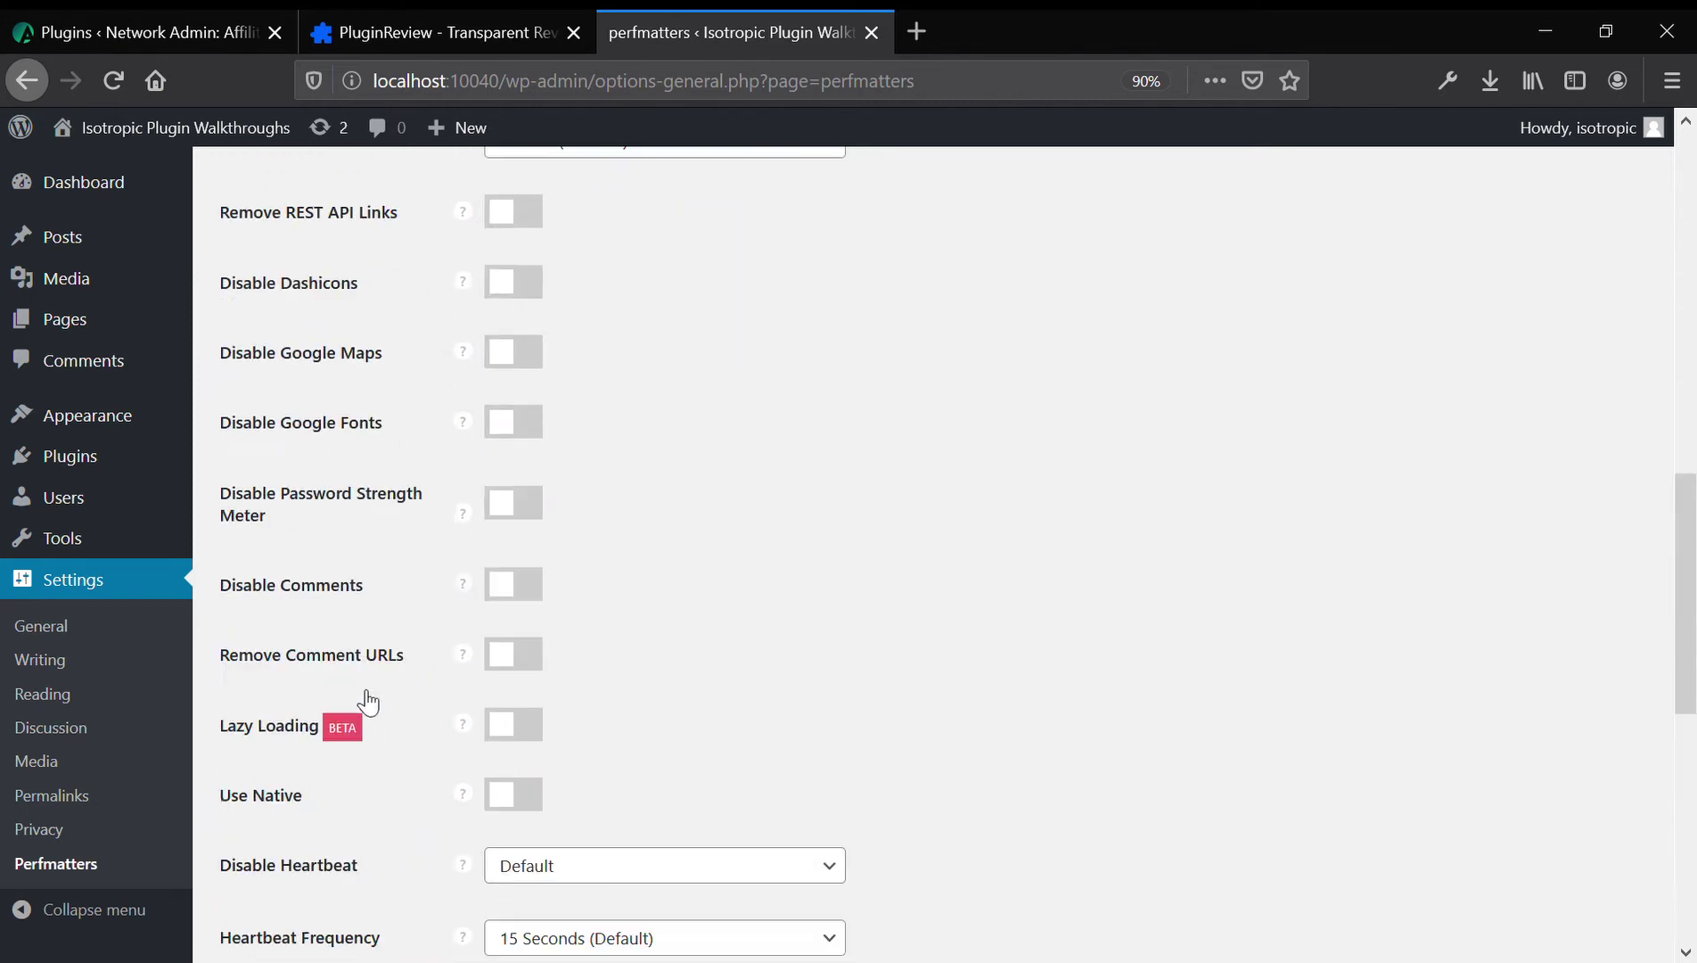
scroll(368, 697, up, 10)
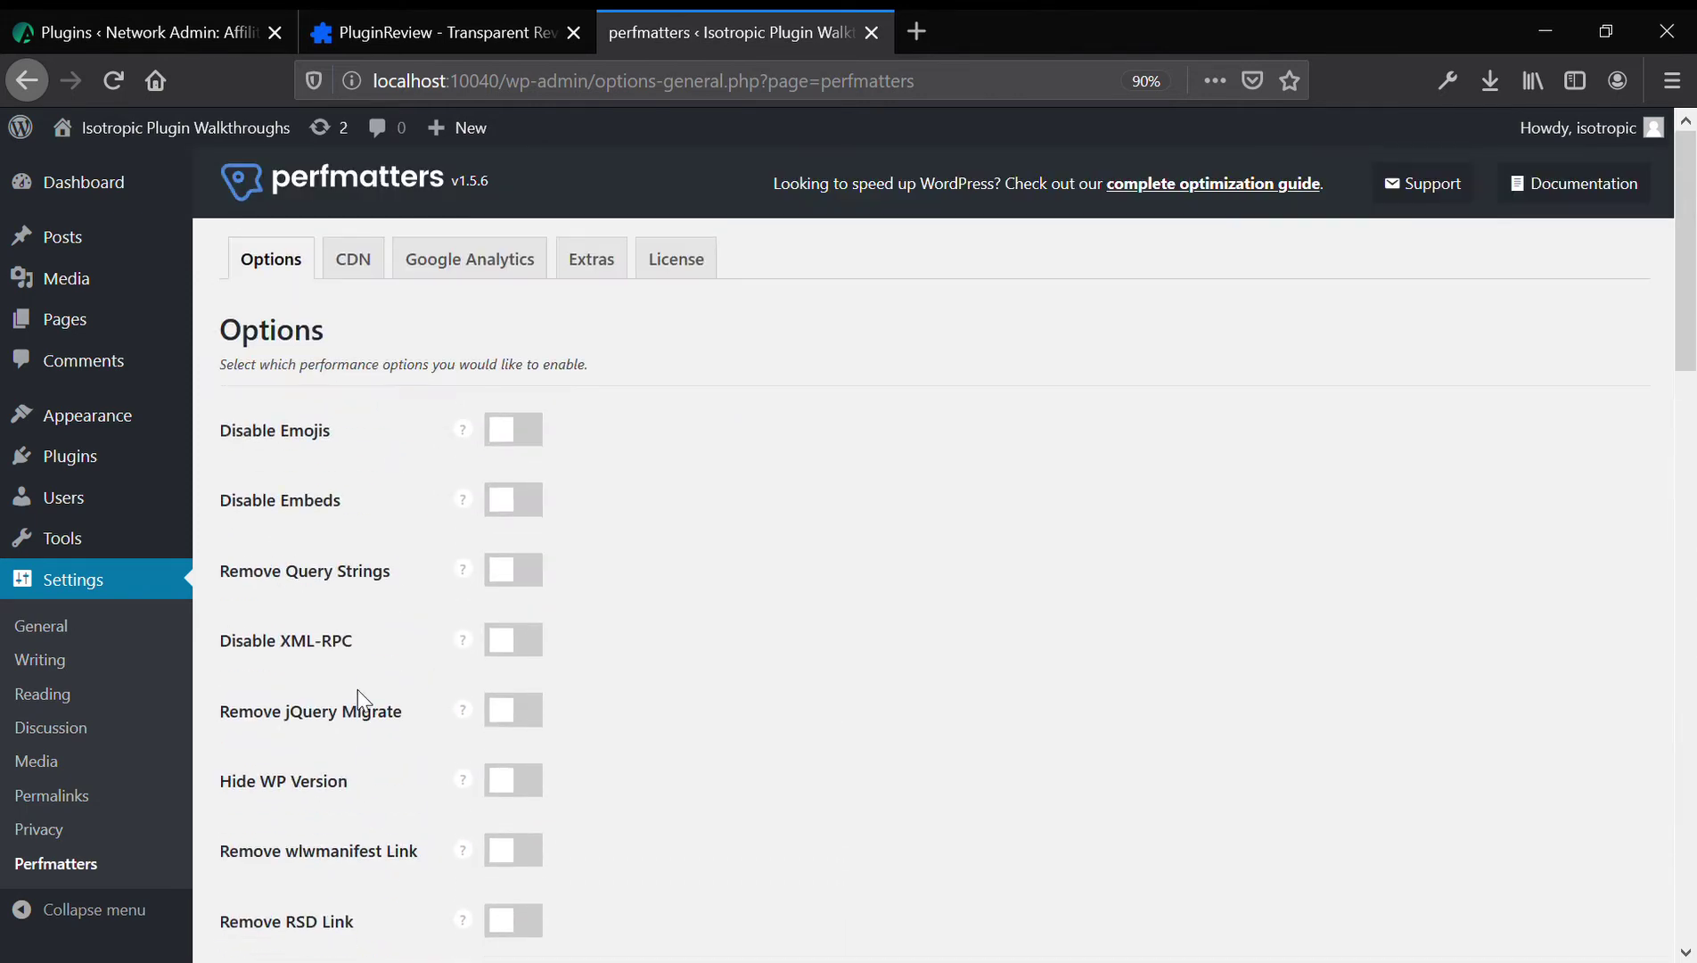
Switch the Perfmatters settings to the CDN tab to see its rewrite options.
click(369, 274)
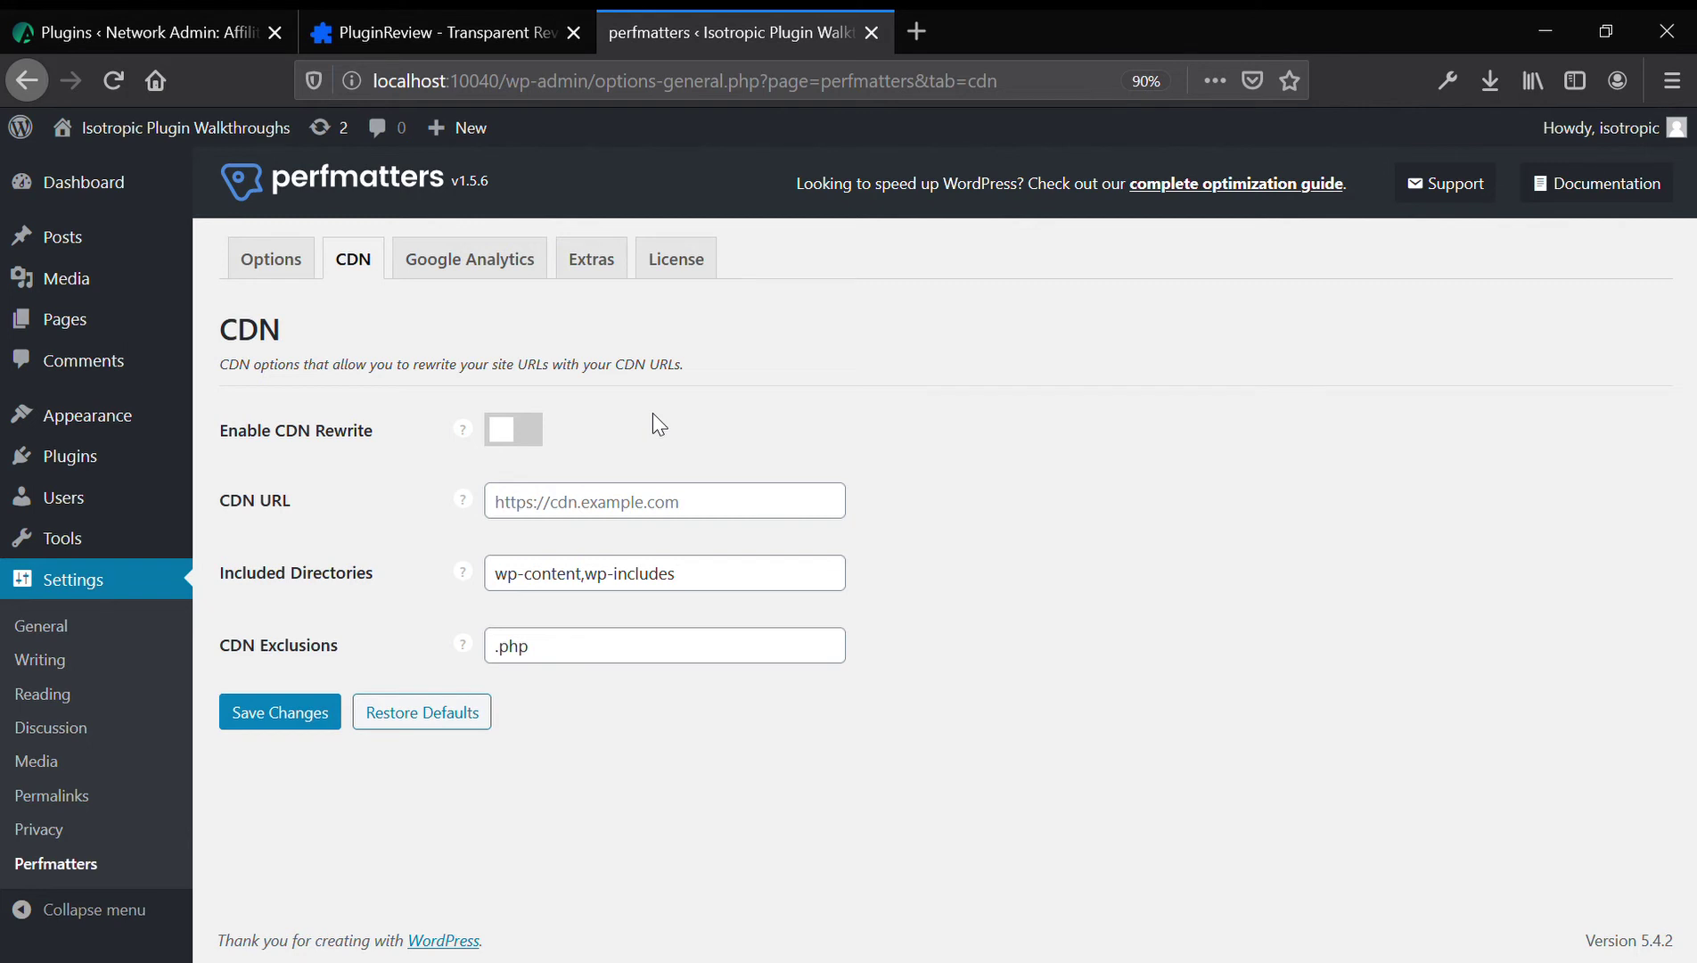
Switch from CDN to the Perfmatters Google Analytics tab to review its options.
click(497, 271)
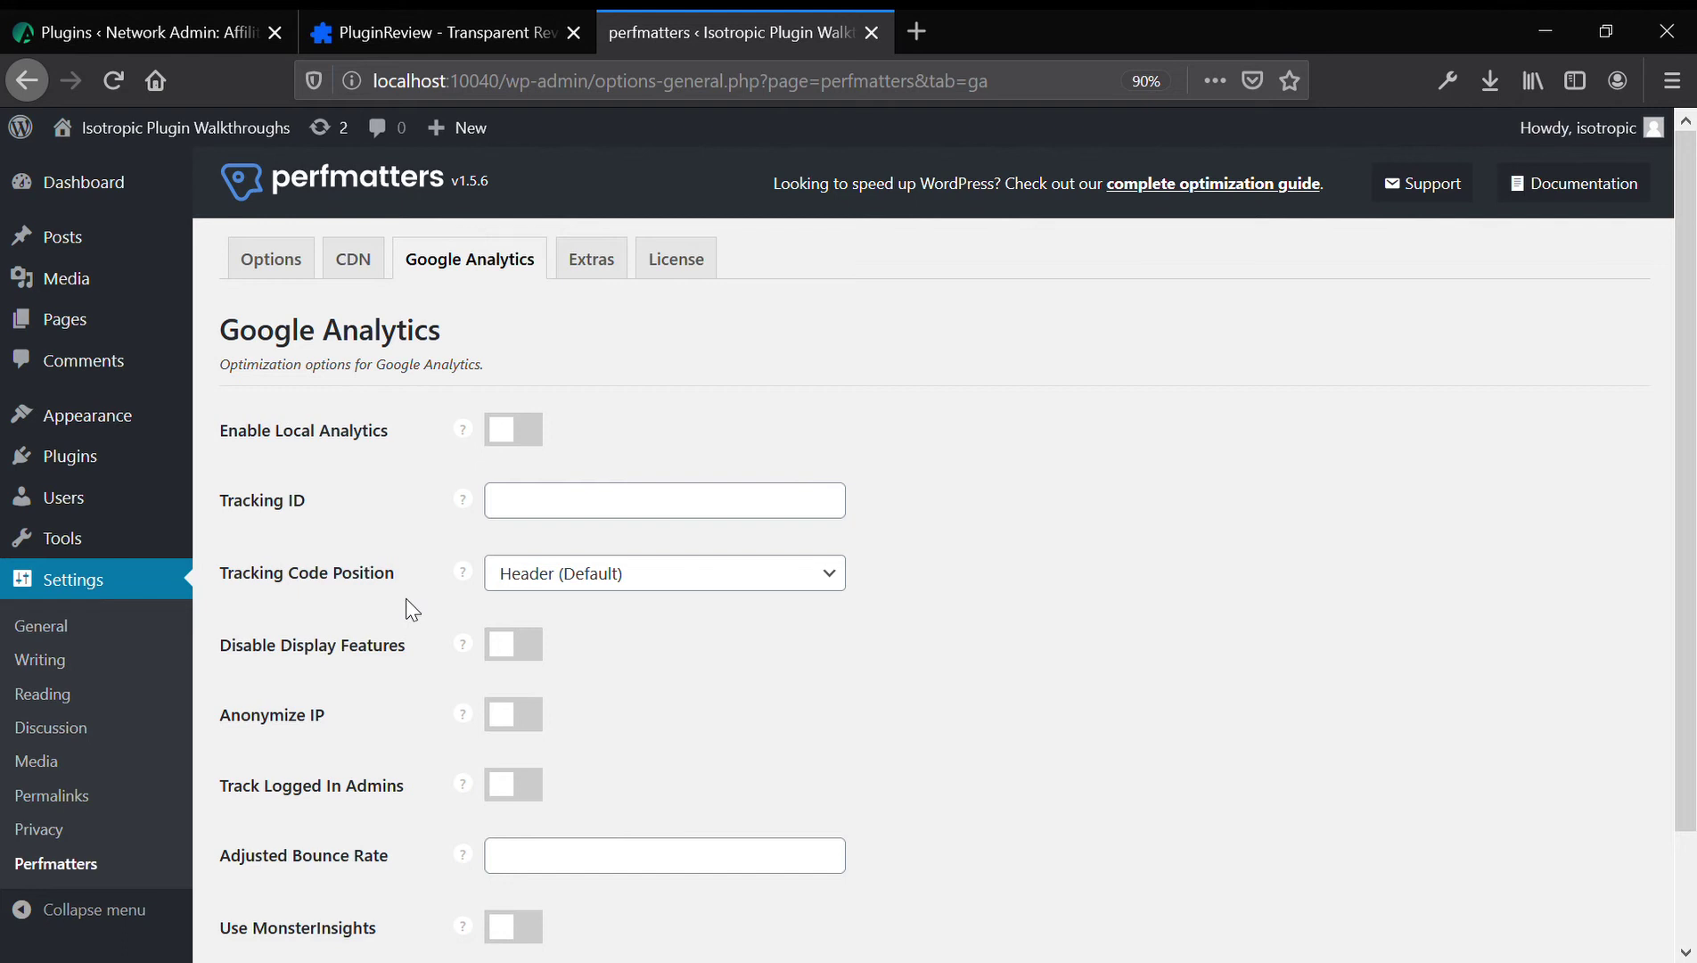
scroll(408, 609, down, 2)
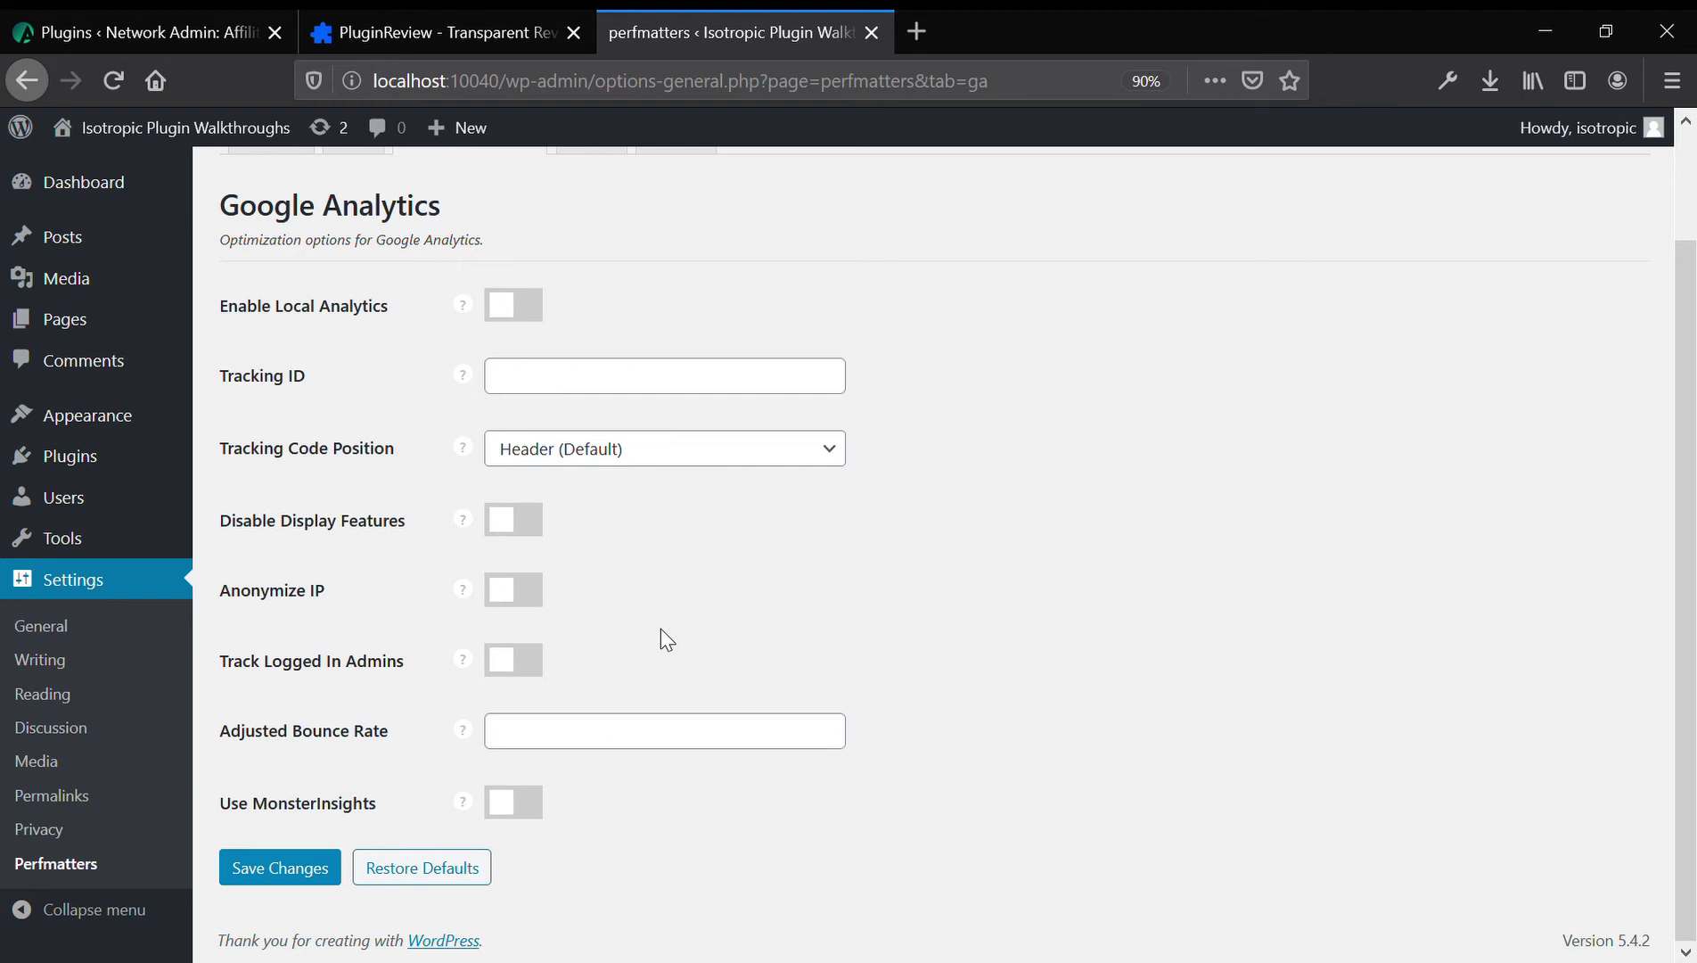
scroll(661, 630, up, 2)
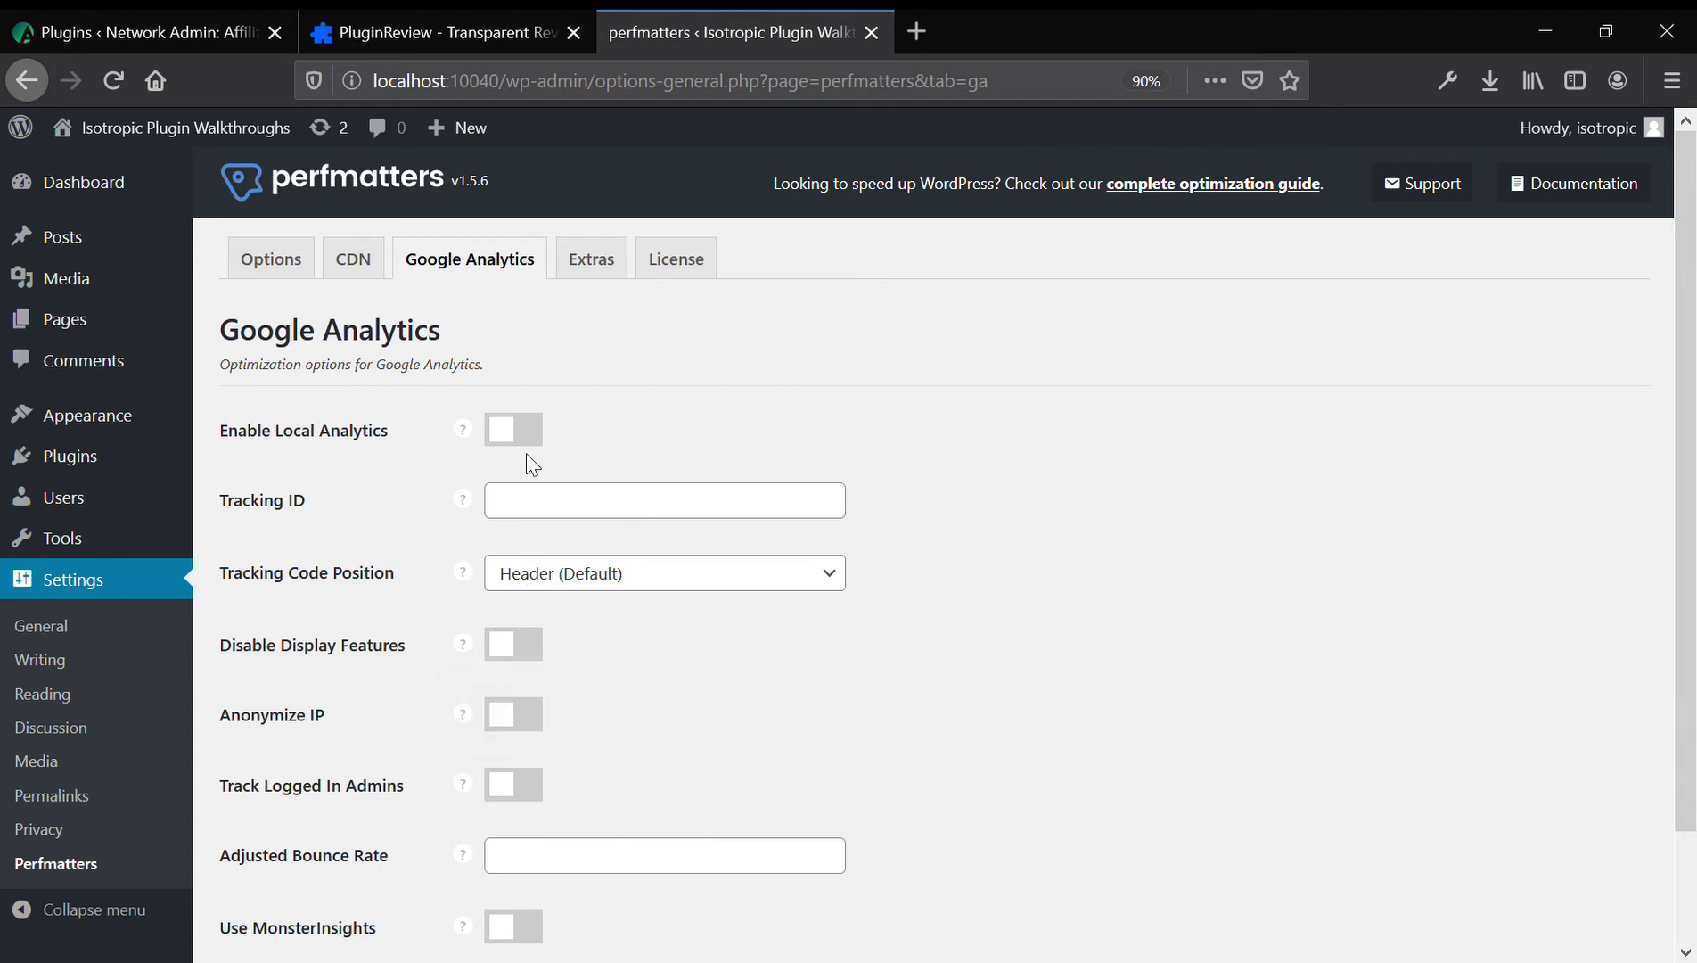
Inspect the Extras Header, Body and Footer code fields and Tools, then return to Google Analytics.
click(590, 259)
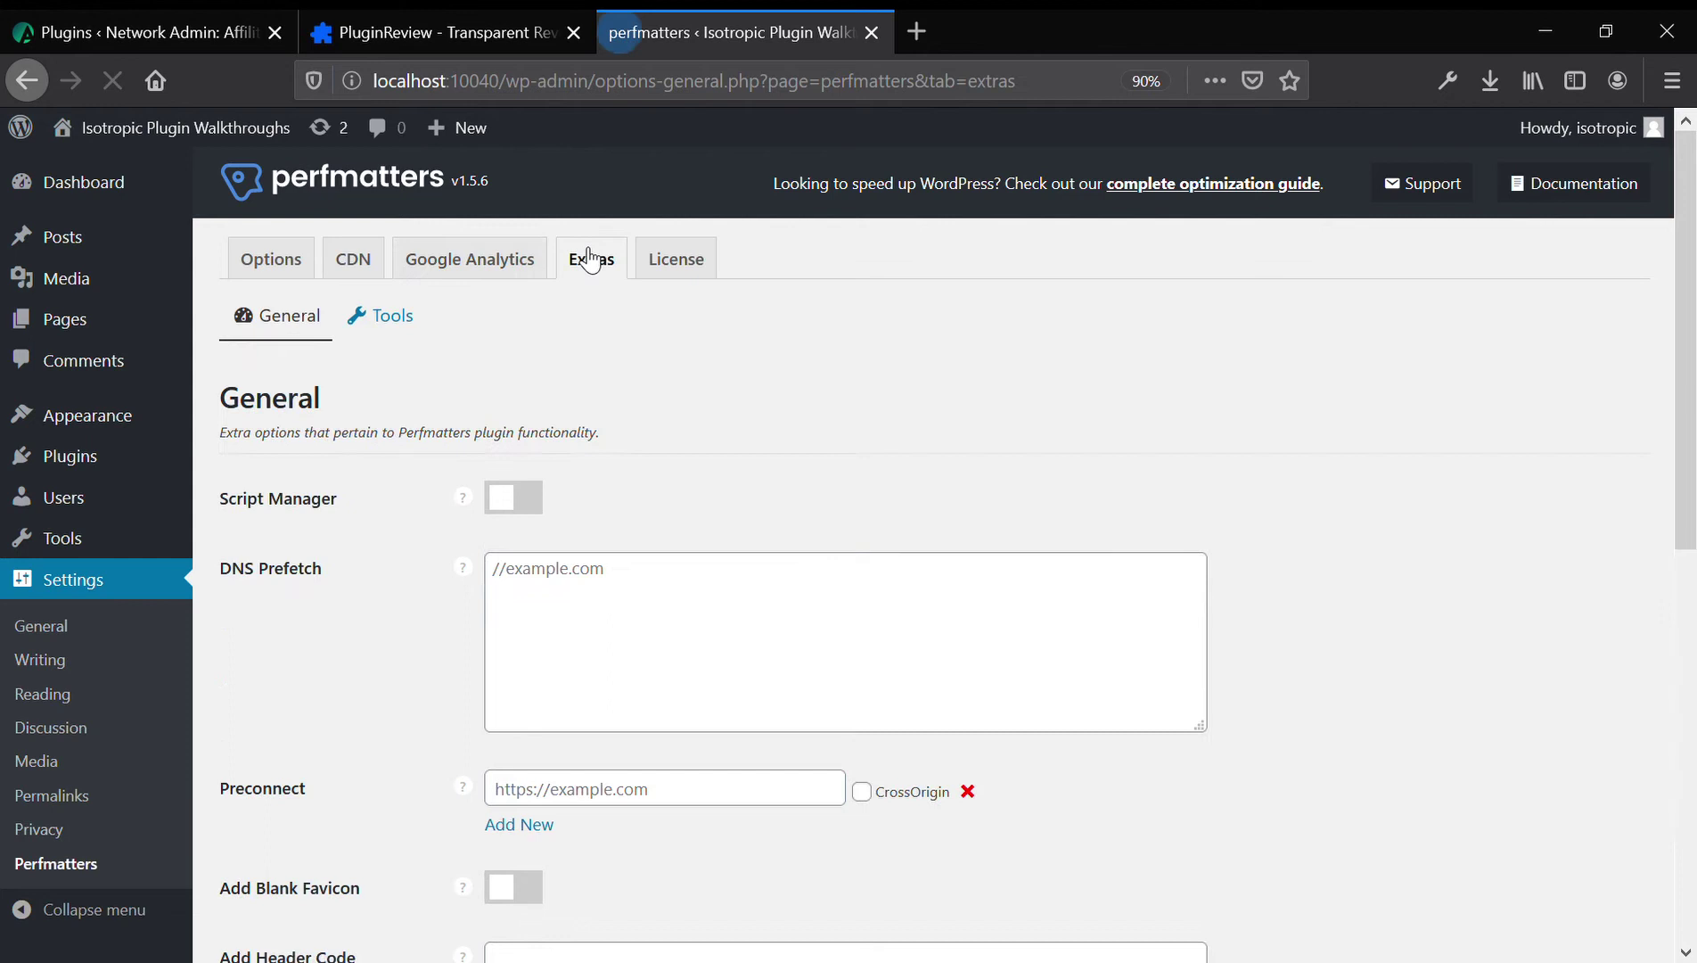
scroll(588, 533, down, 2)
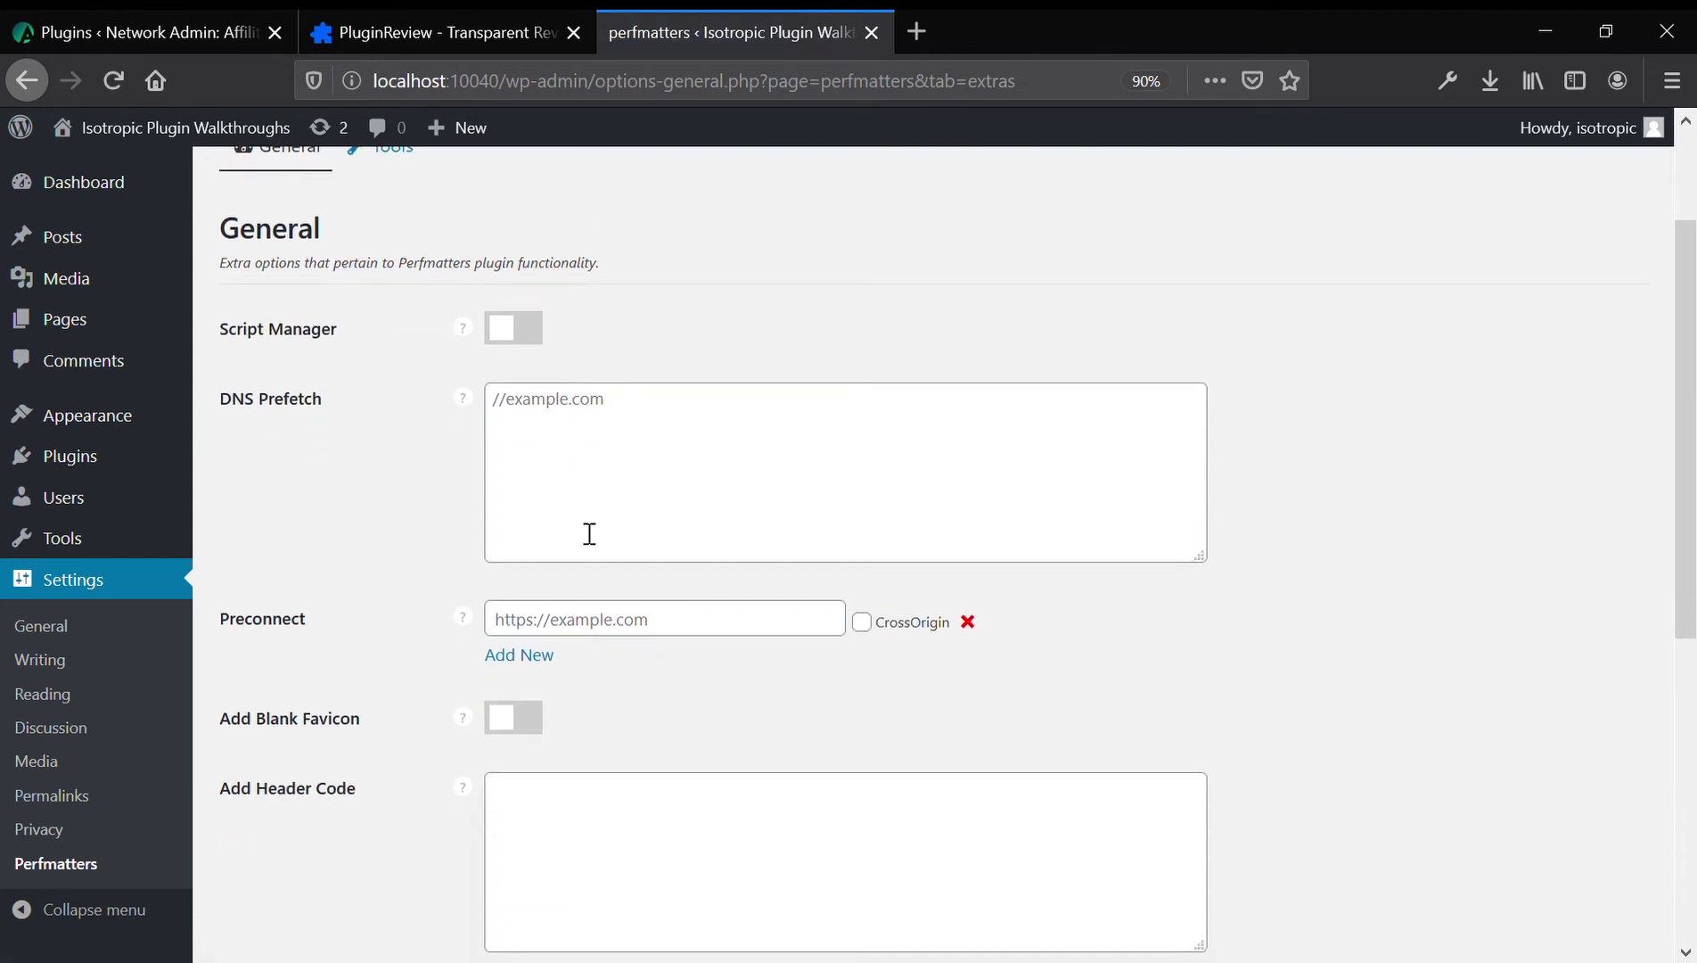
scroll(333, 554, down, 1)
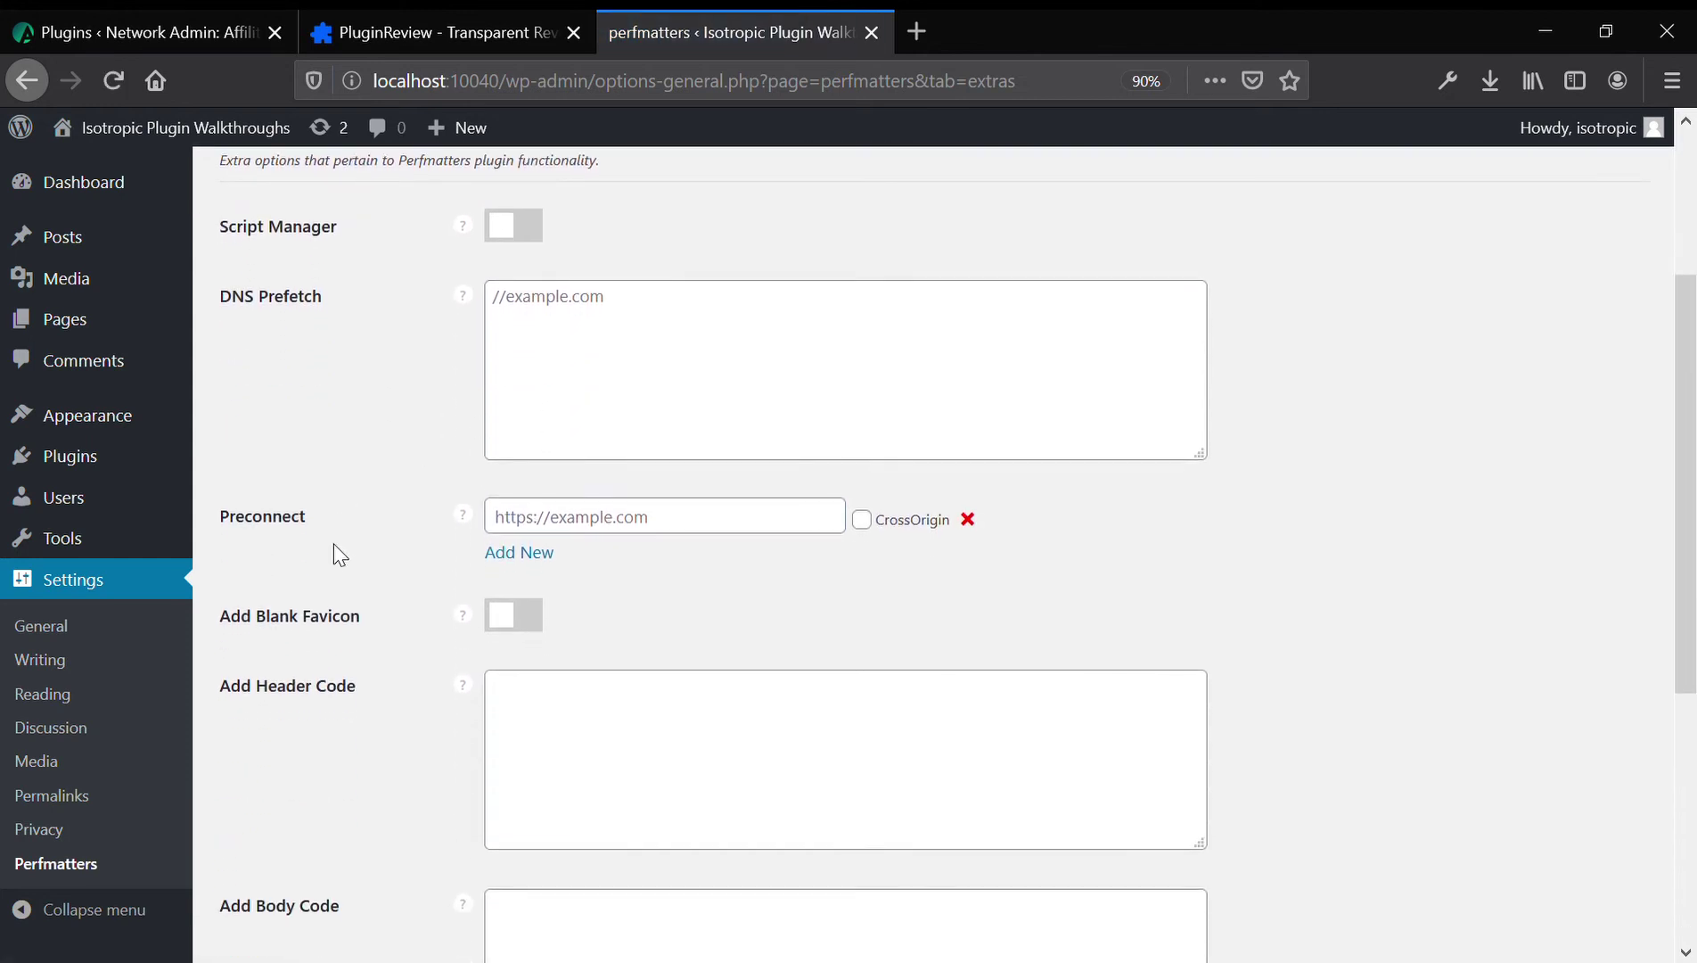
scroll(340, 553, down, 3)
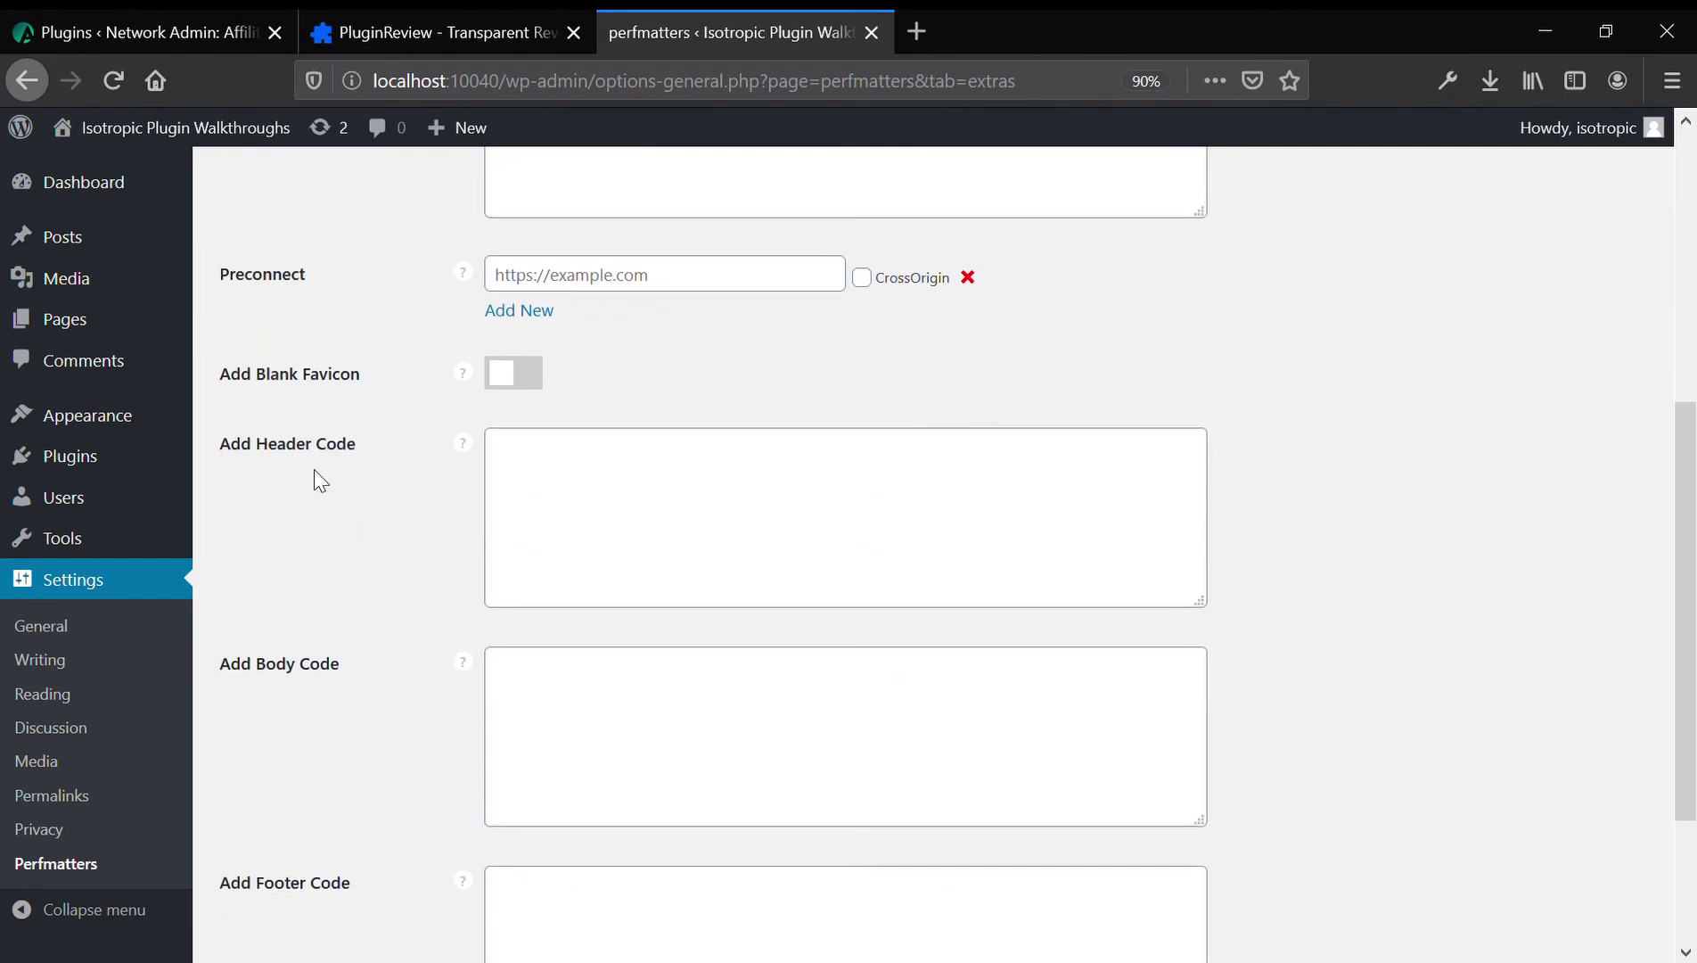
scroll(361, 472, down, 1)
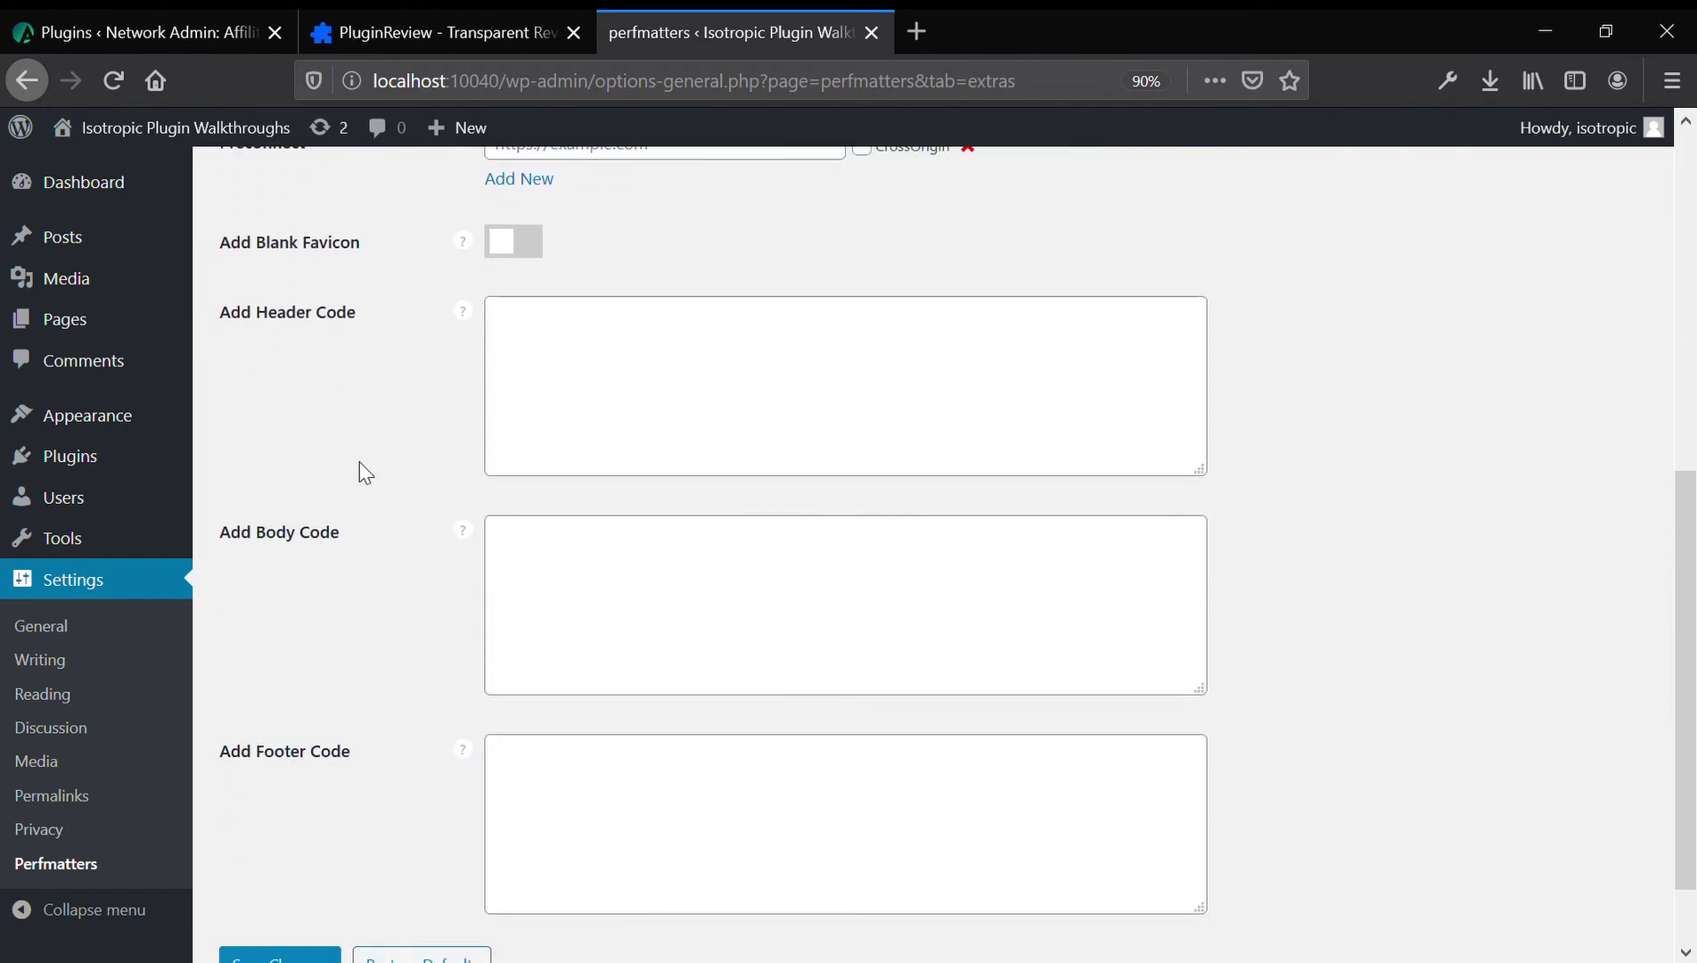
scroll(360, 472, down, 1)
scroll(360, 473, up, 5)
scroll(361, 473, down, 4)
scroll(361, 472, down, 1)
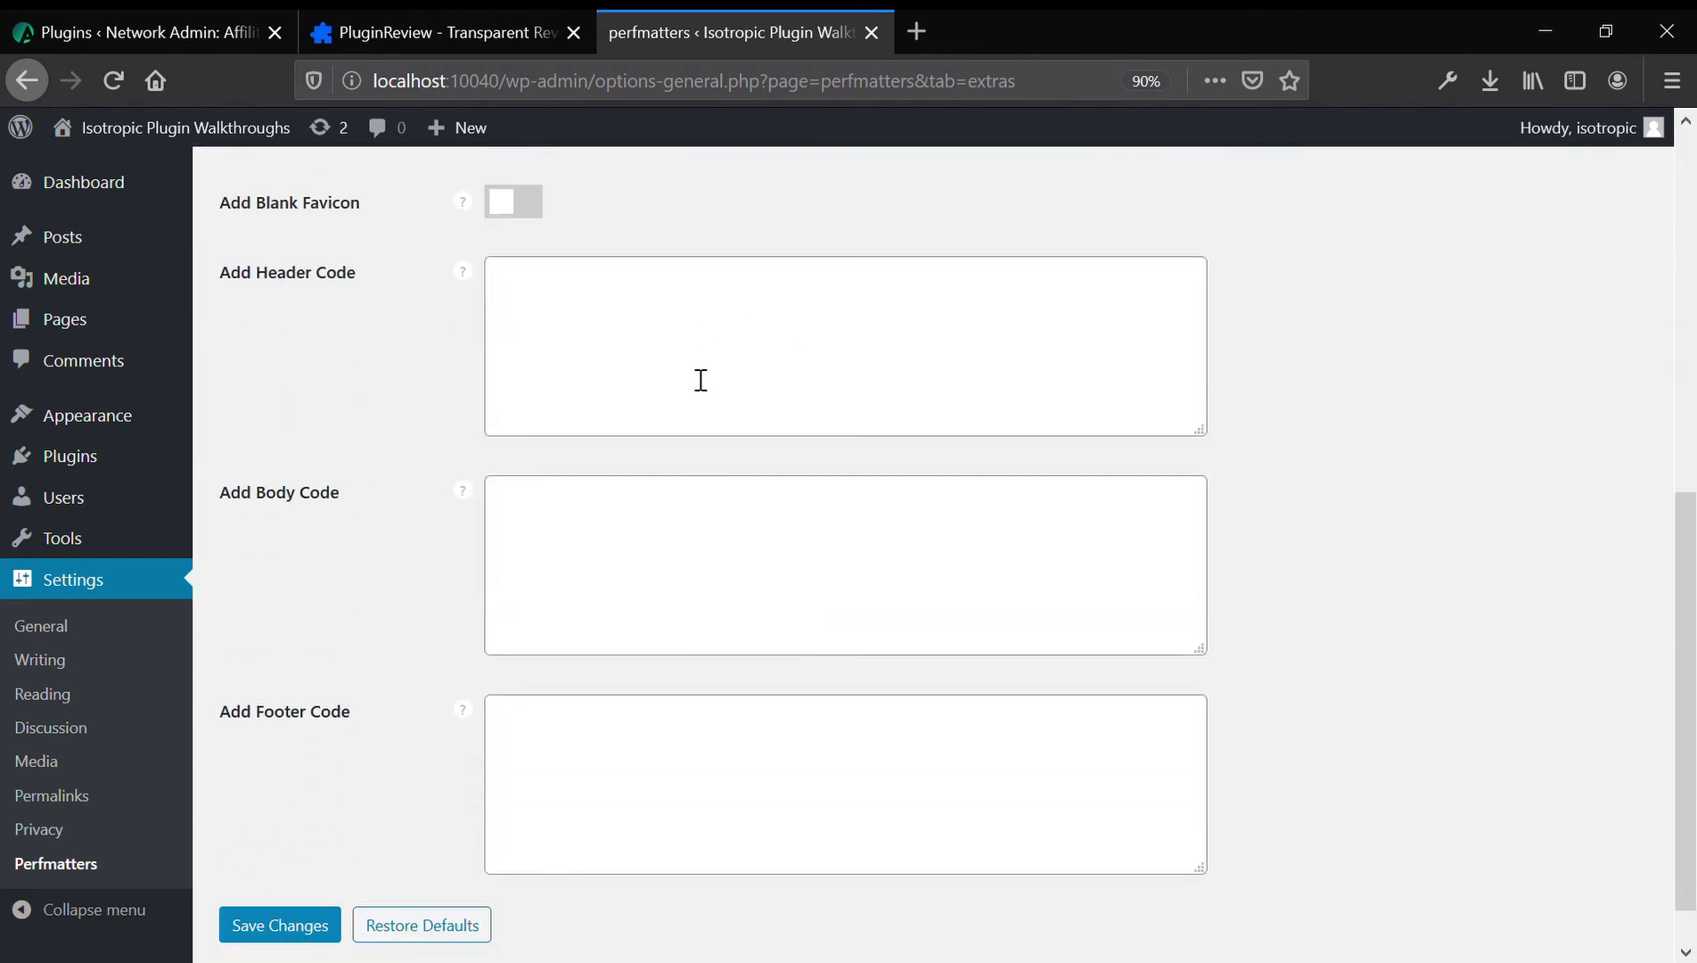
click(700, 381)
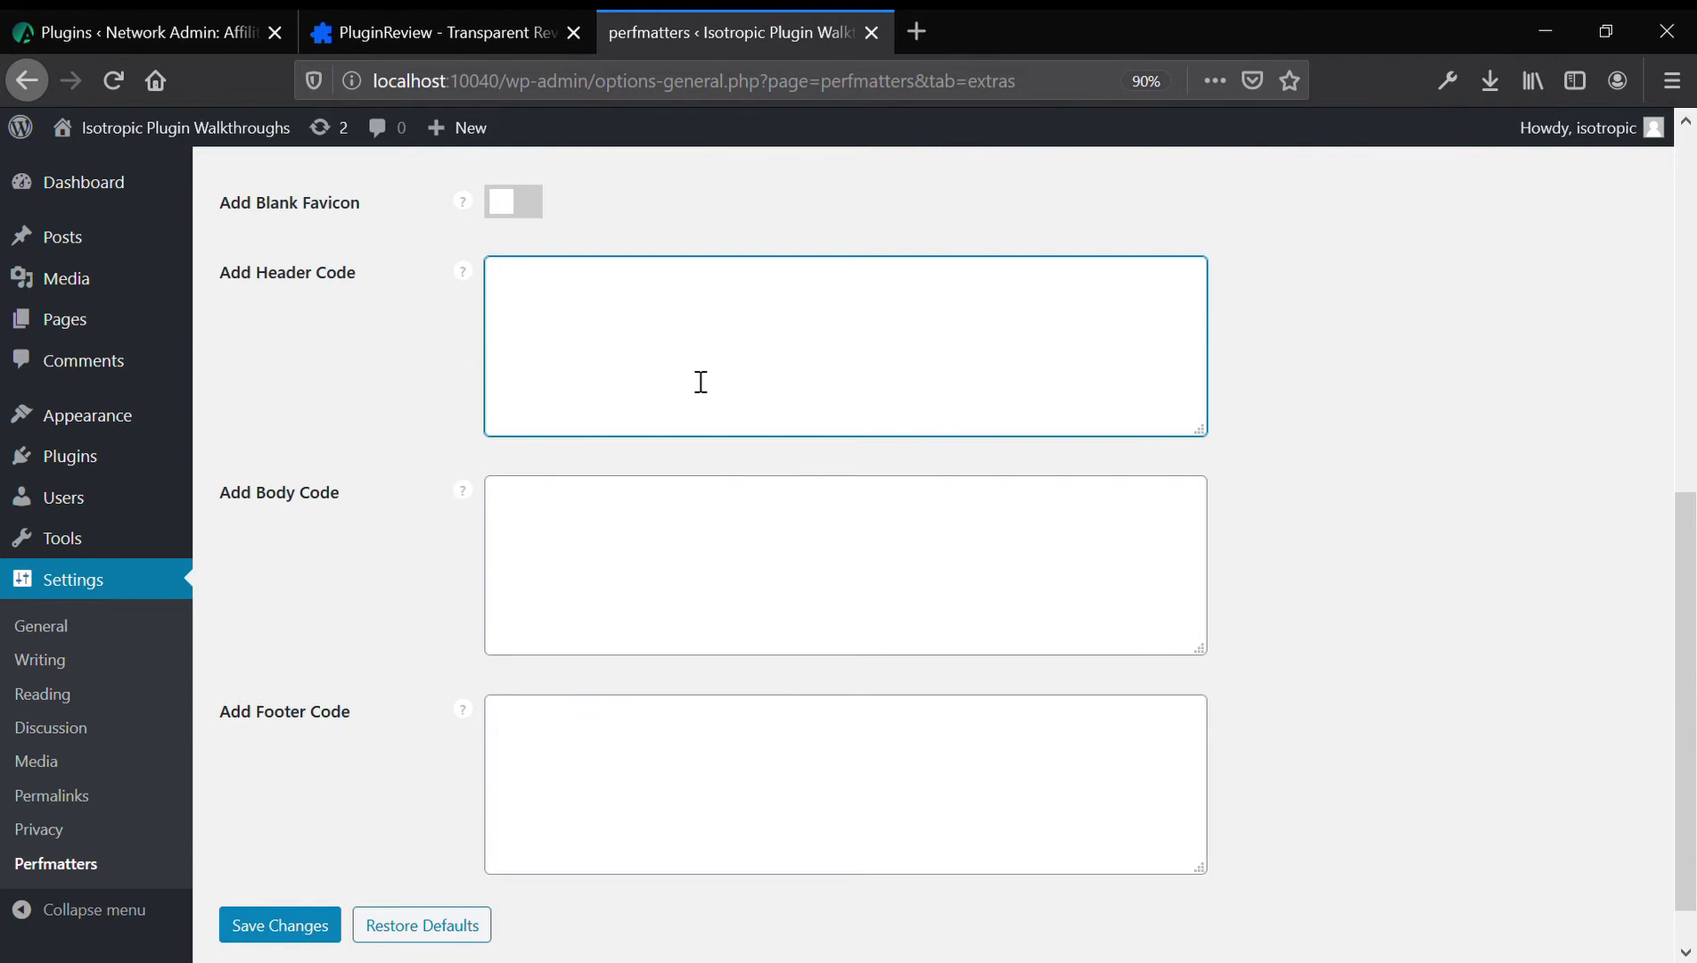
click(907, 548)
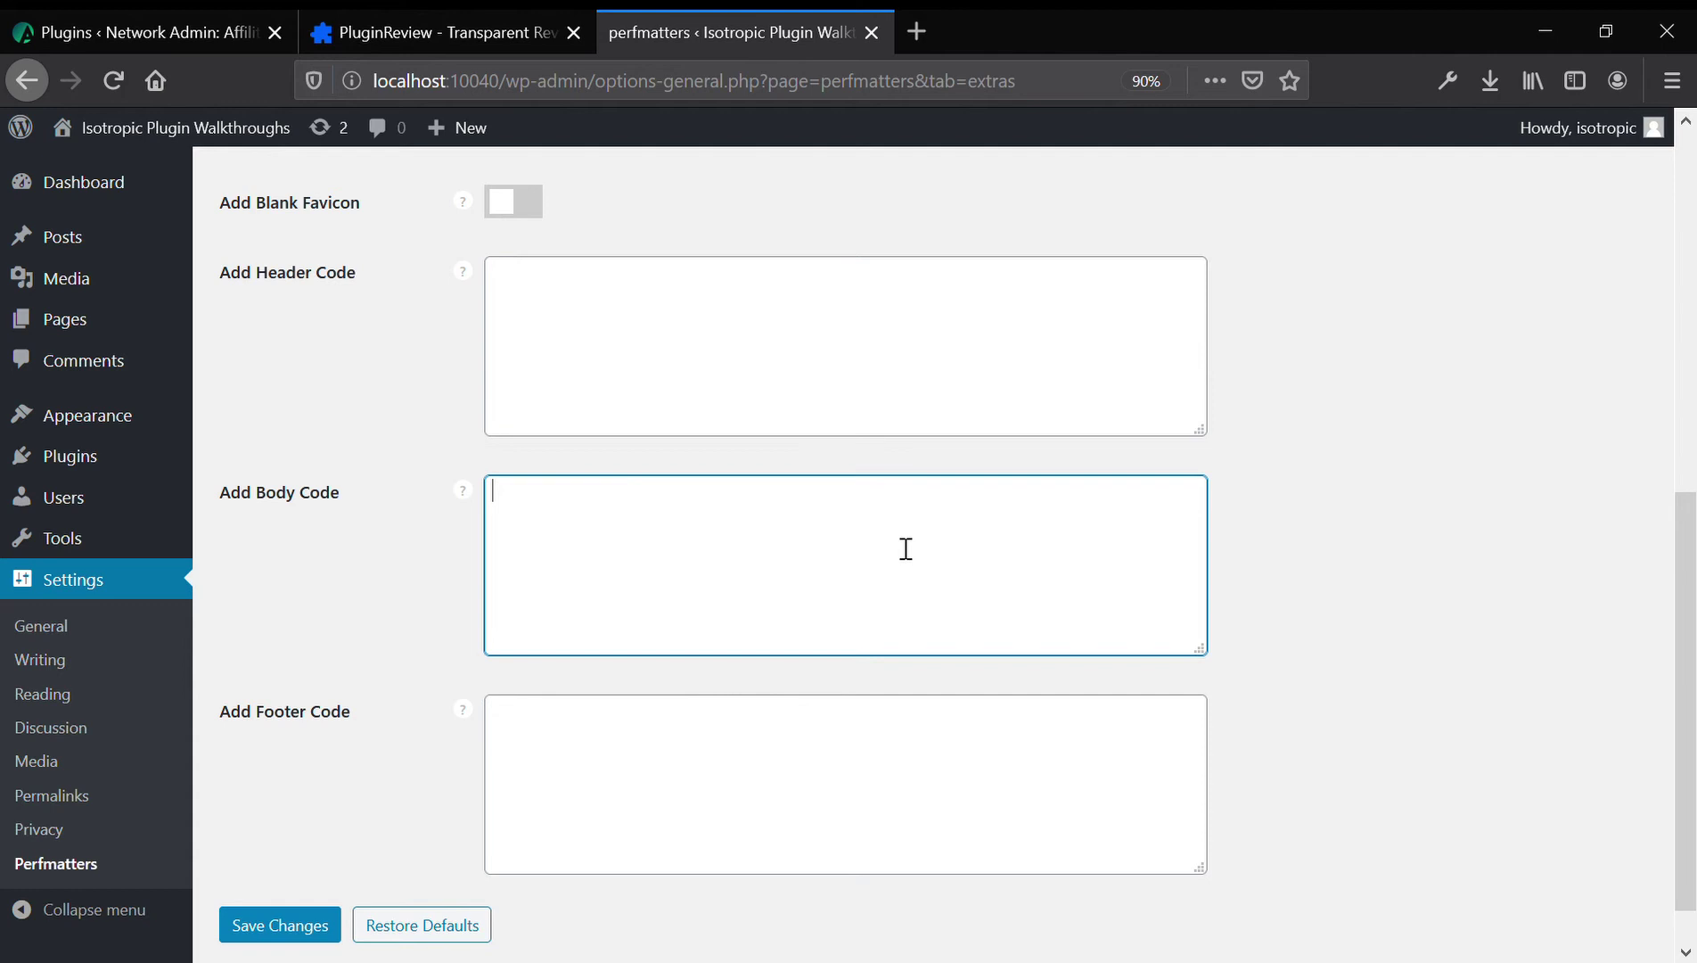
click(910, 734)
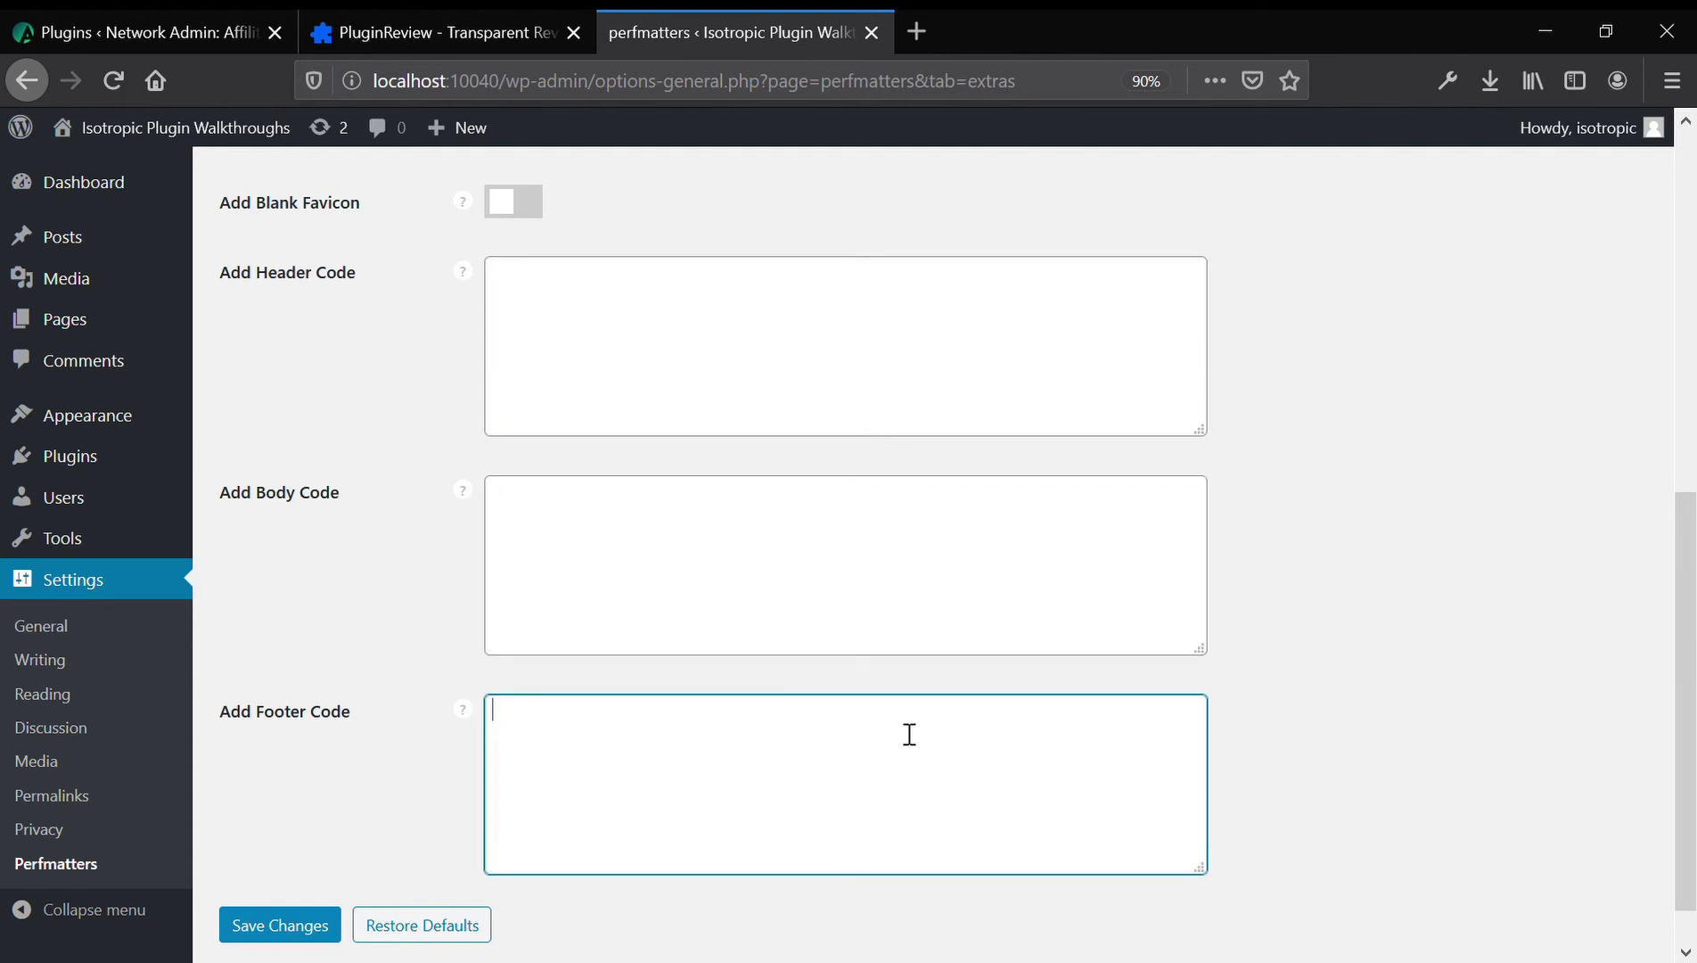
scroll(910, 734, up, 5)
scroll(910, 734, up, 3)
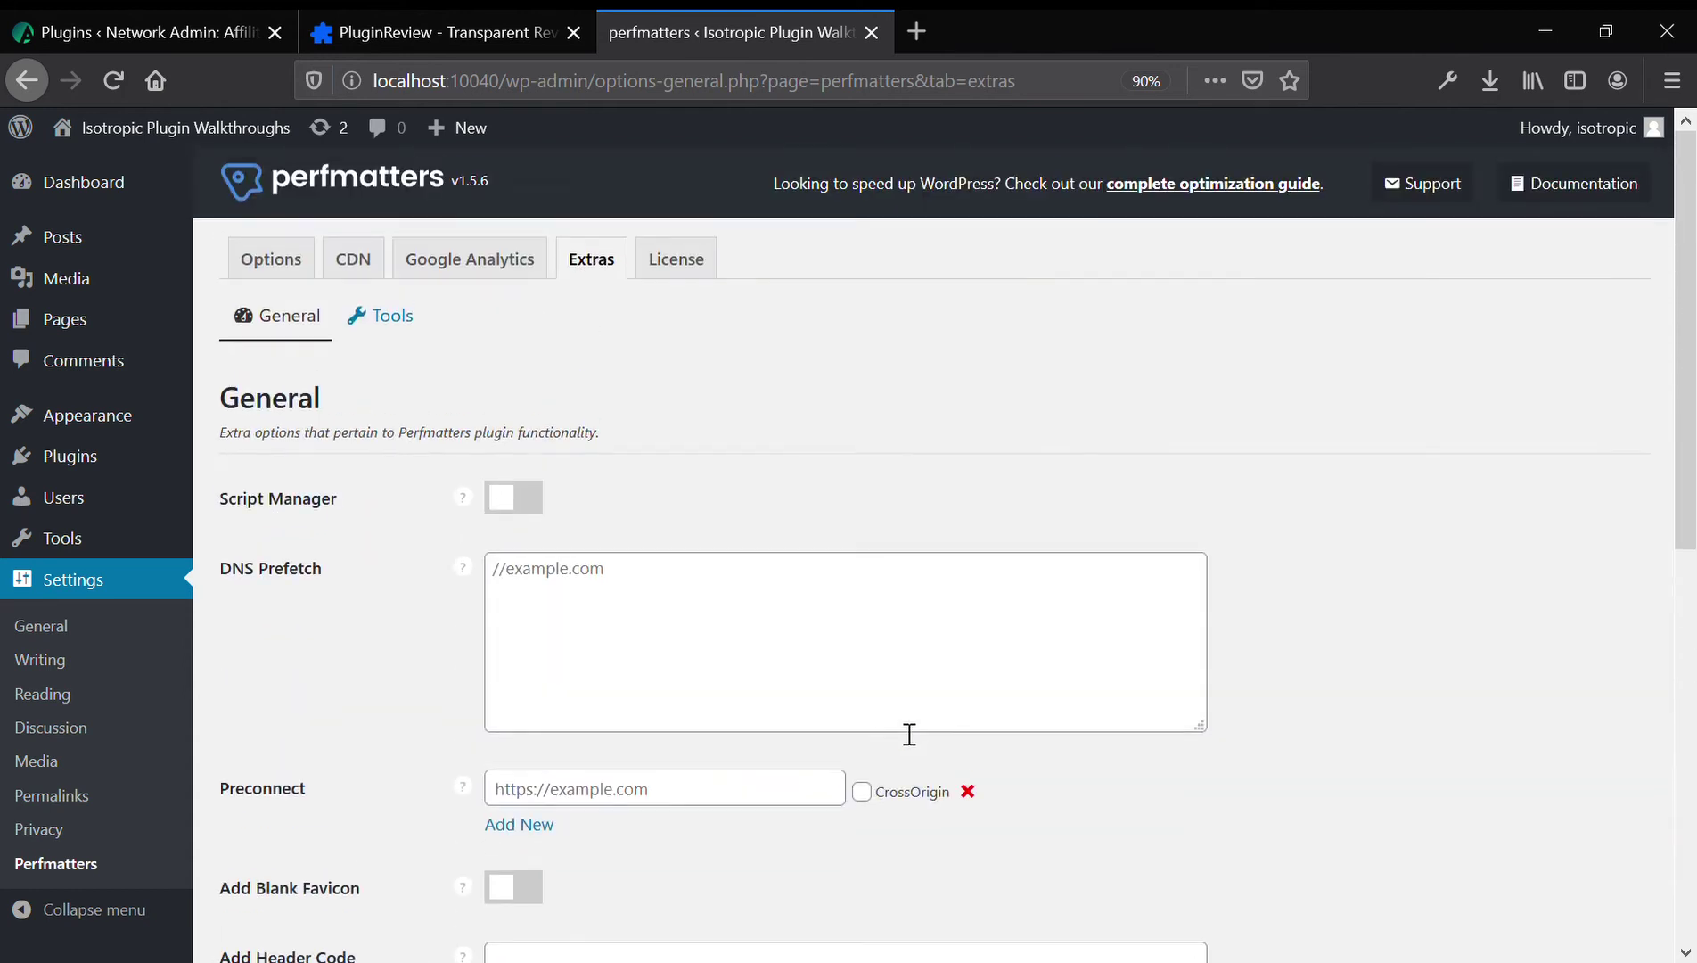
click(398, 334)
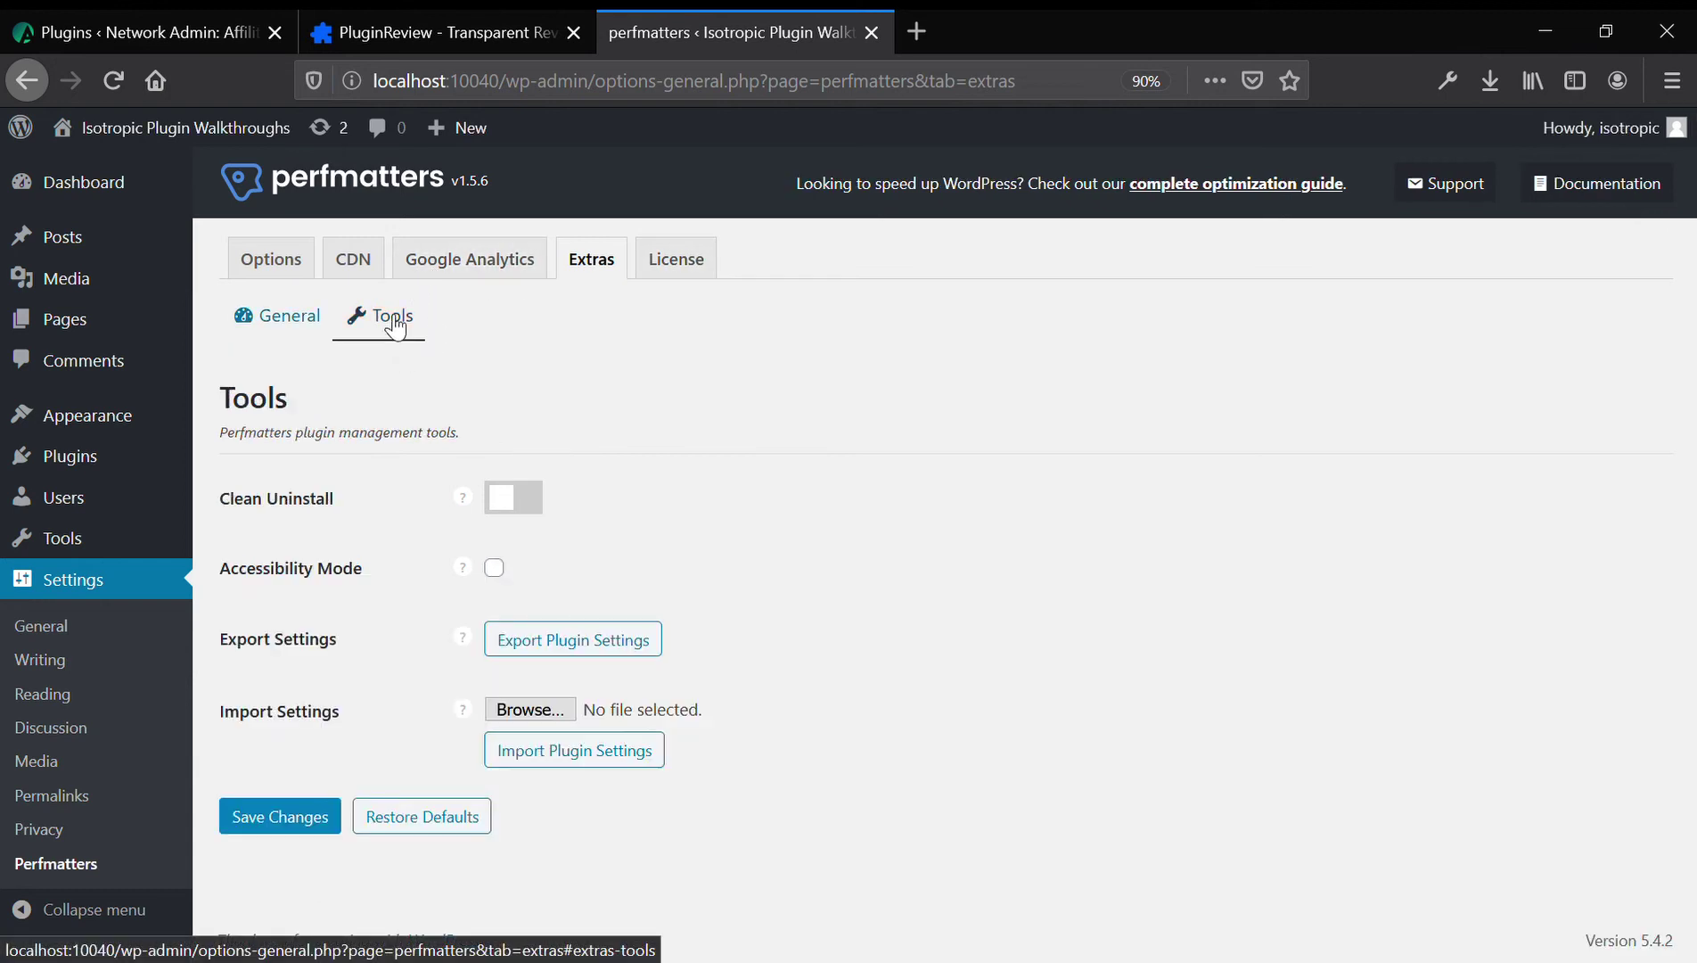
click(417, 275)
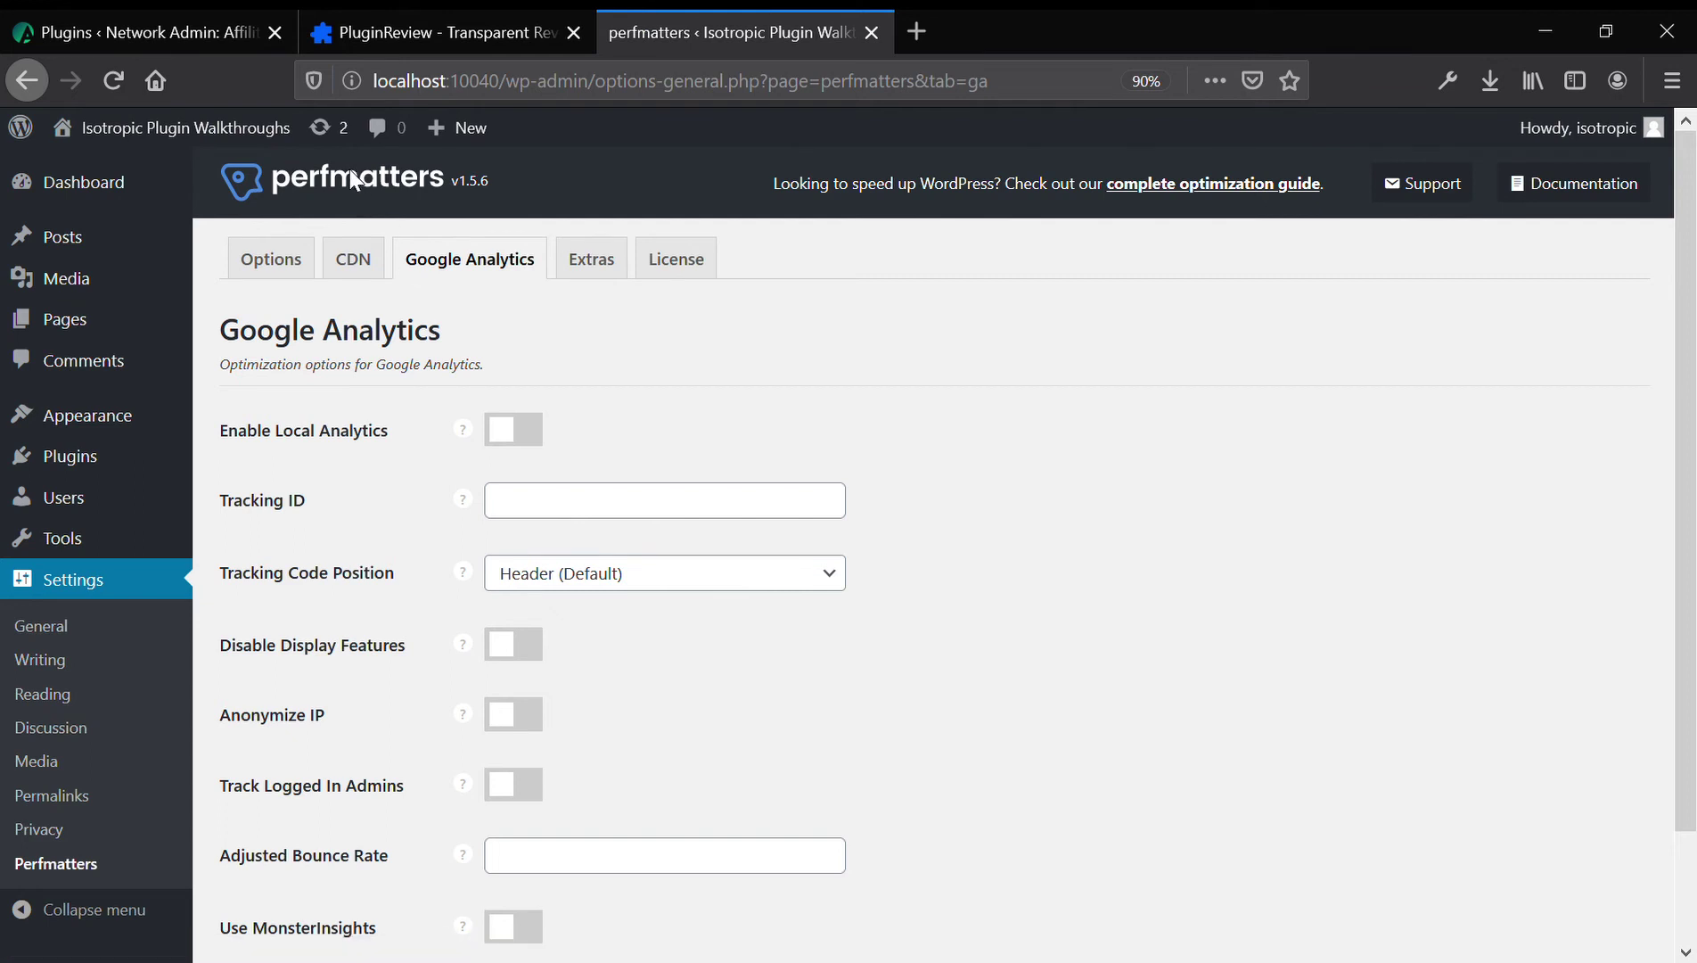
Read Woorkup's complete WordPress optimization guide, then open the perfmatters homepage and performance tips page.
middle_click(1198, 190)
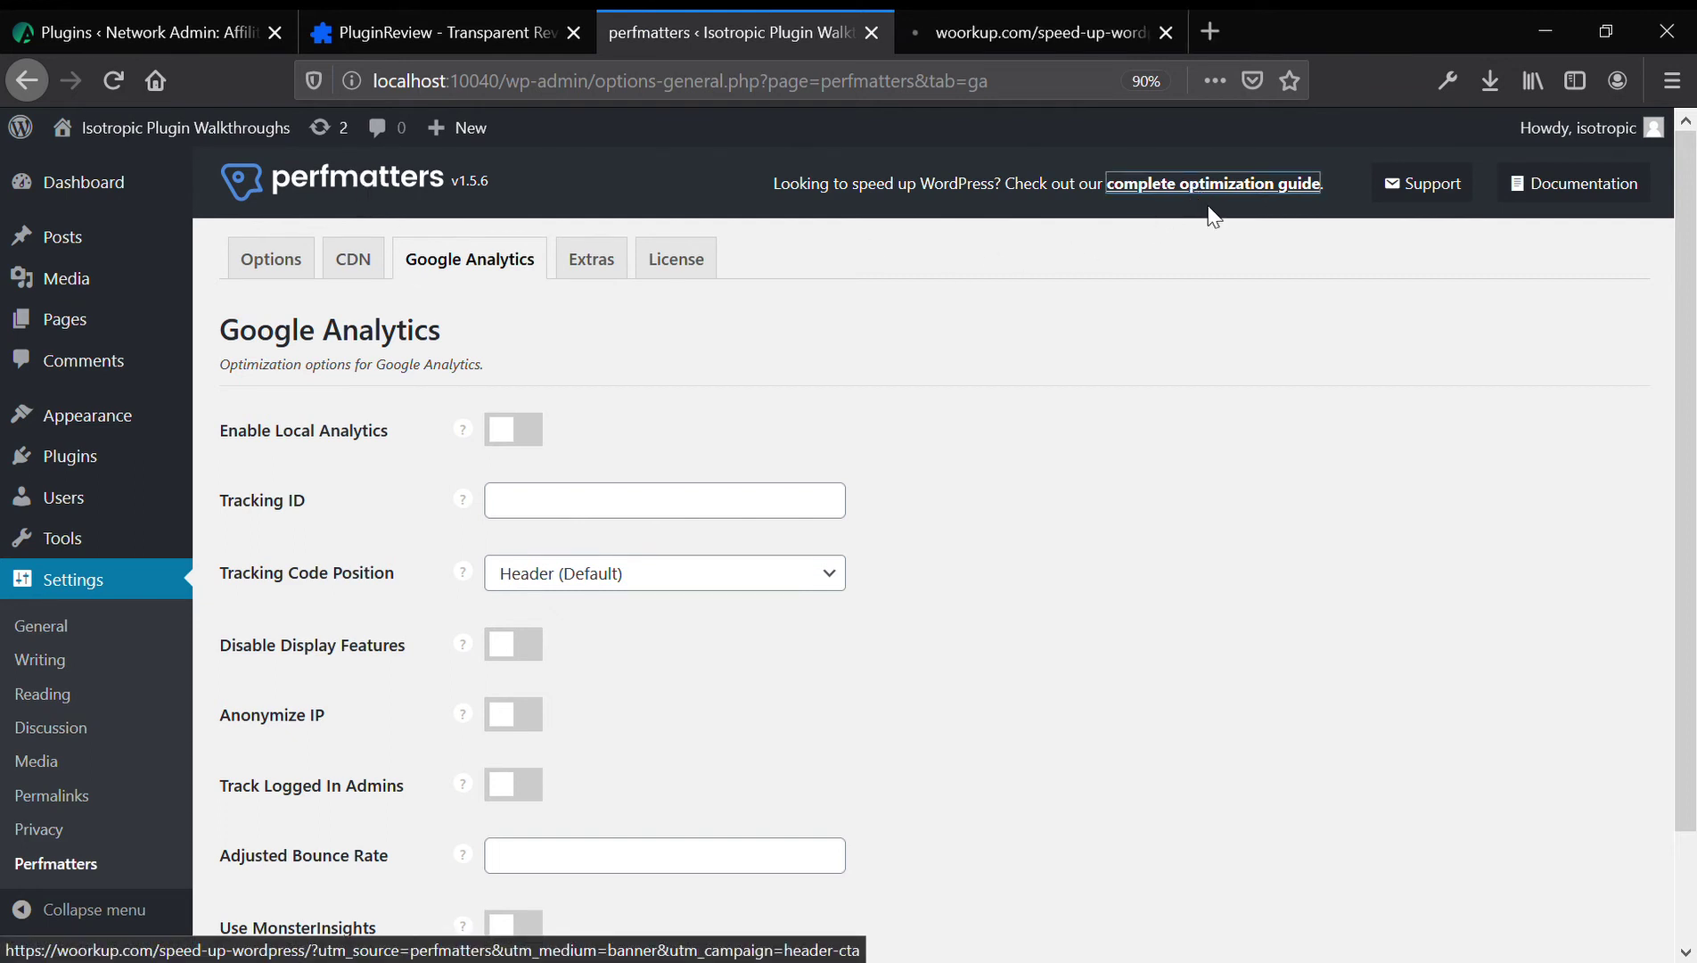
click(1056, 8)
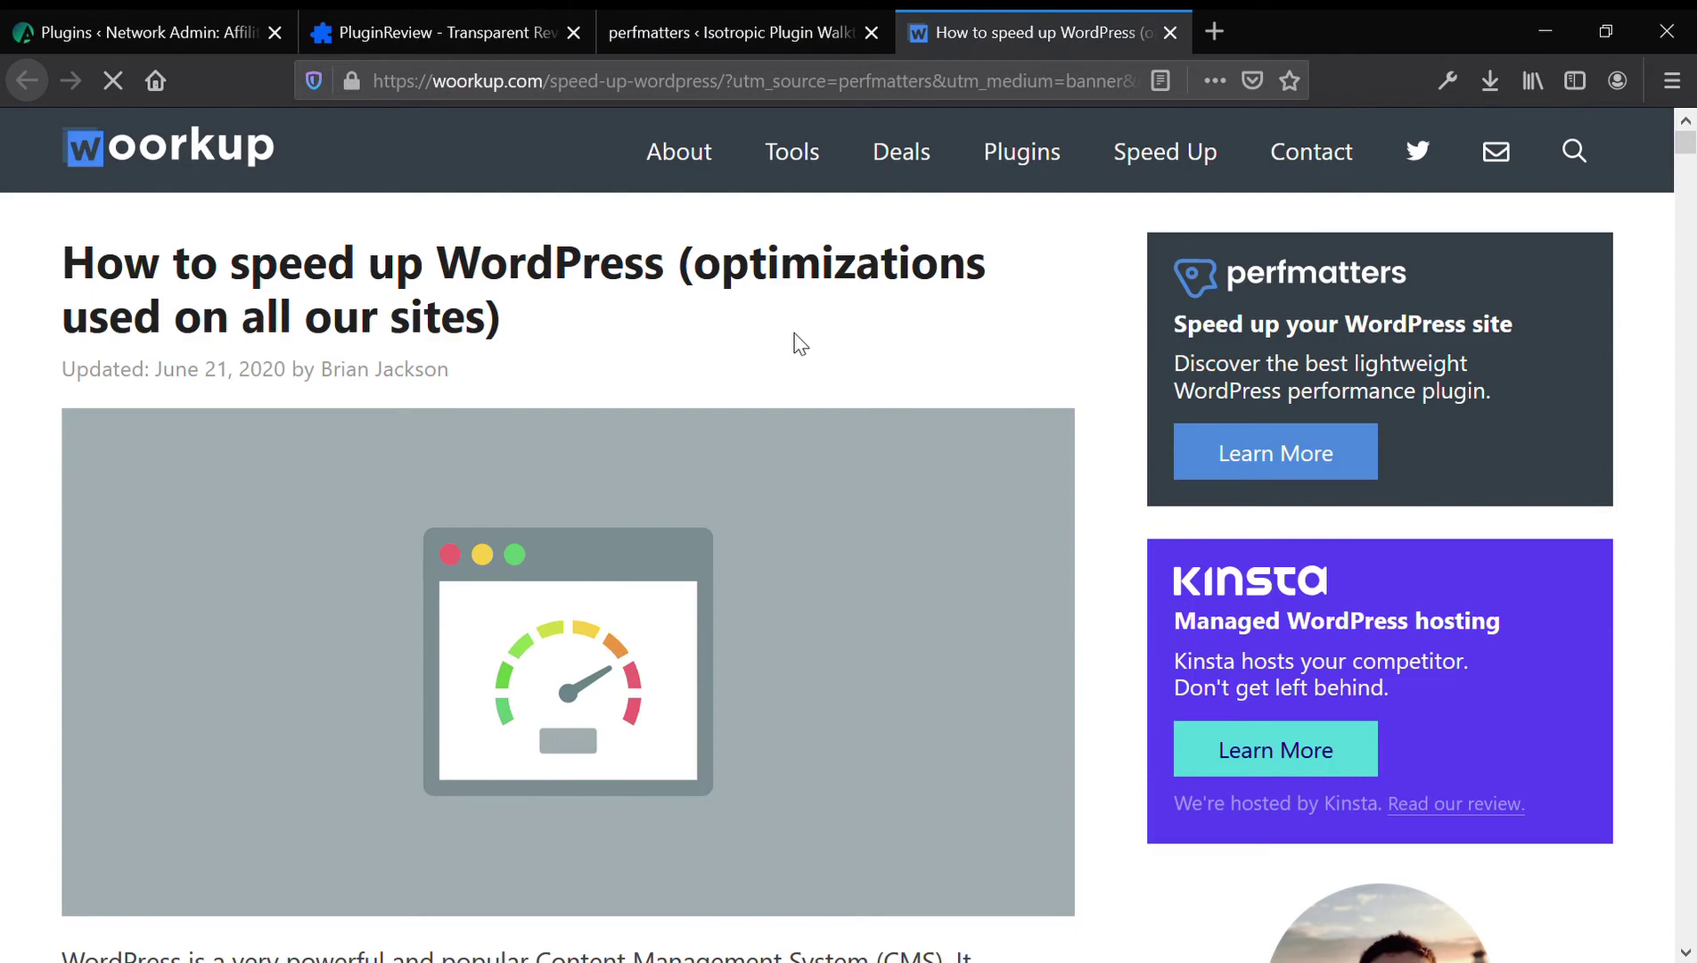
scroll(796, 441, down, 1)
scroll(796, 451, down, 2)
scroll(796, 450, up, 3)
scroll(796, 452, down, 7)
scroll(795, 452, down, 5)
scroll(796, 451, down, 5)
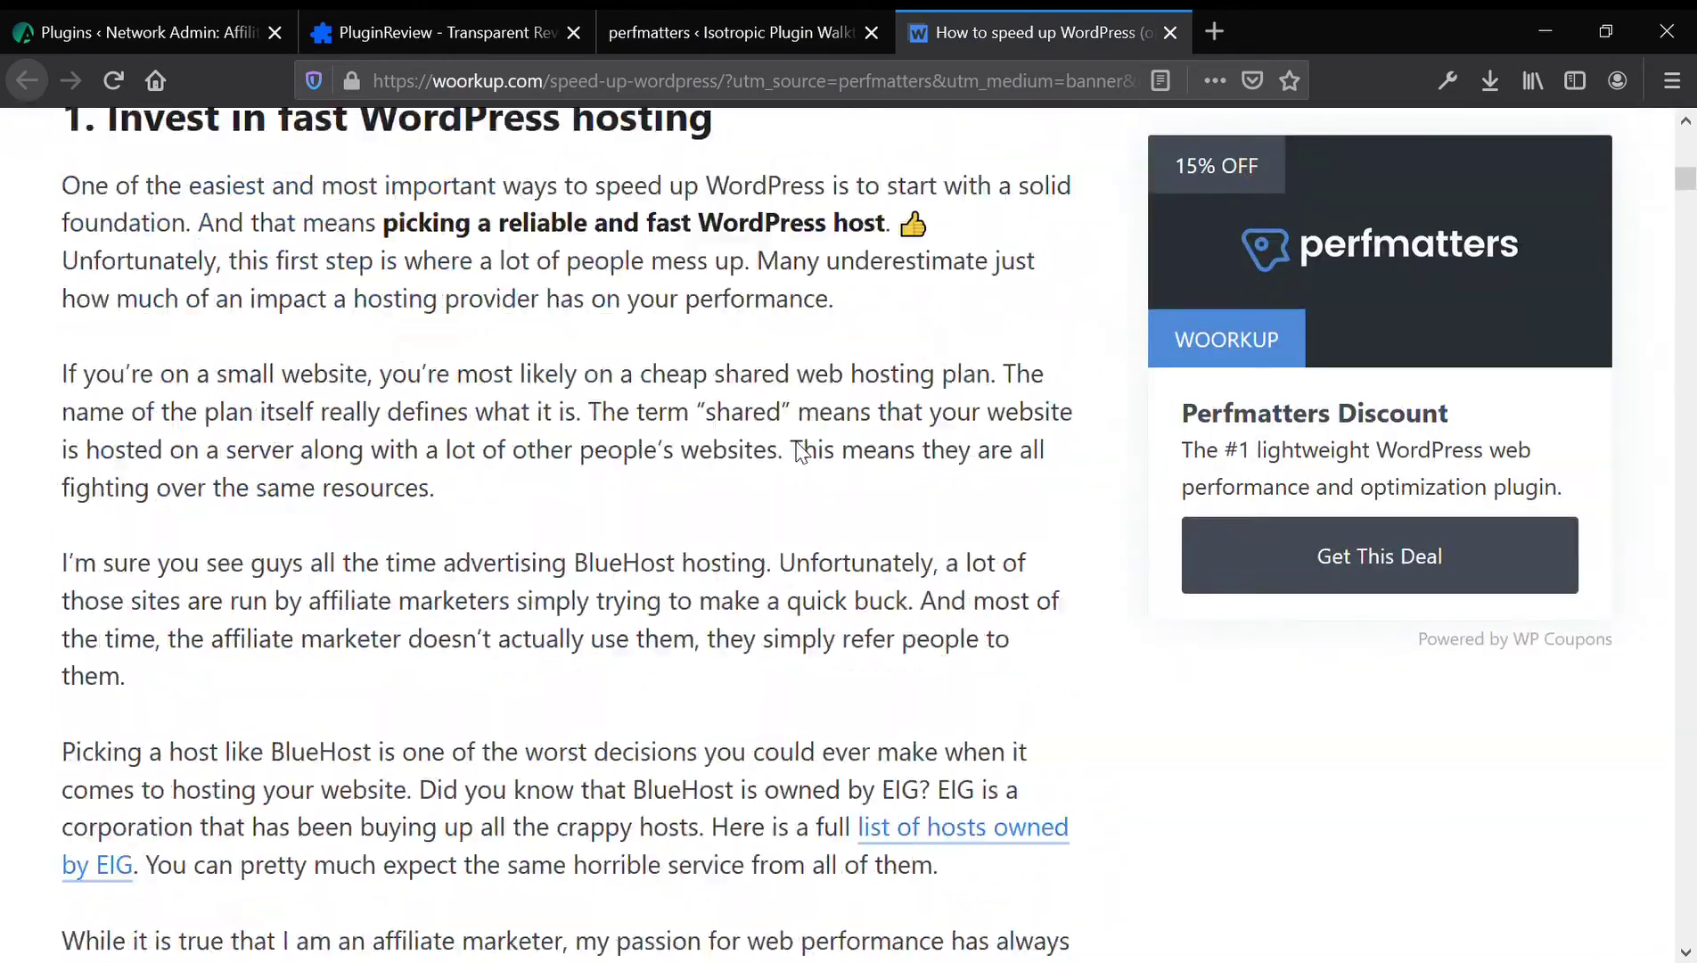
scroll(796, 451, down, 3)
scroll(797, 452, down, 5)
scroll(801, 451, down, 5)
scroll(800, 451, up, 10)
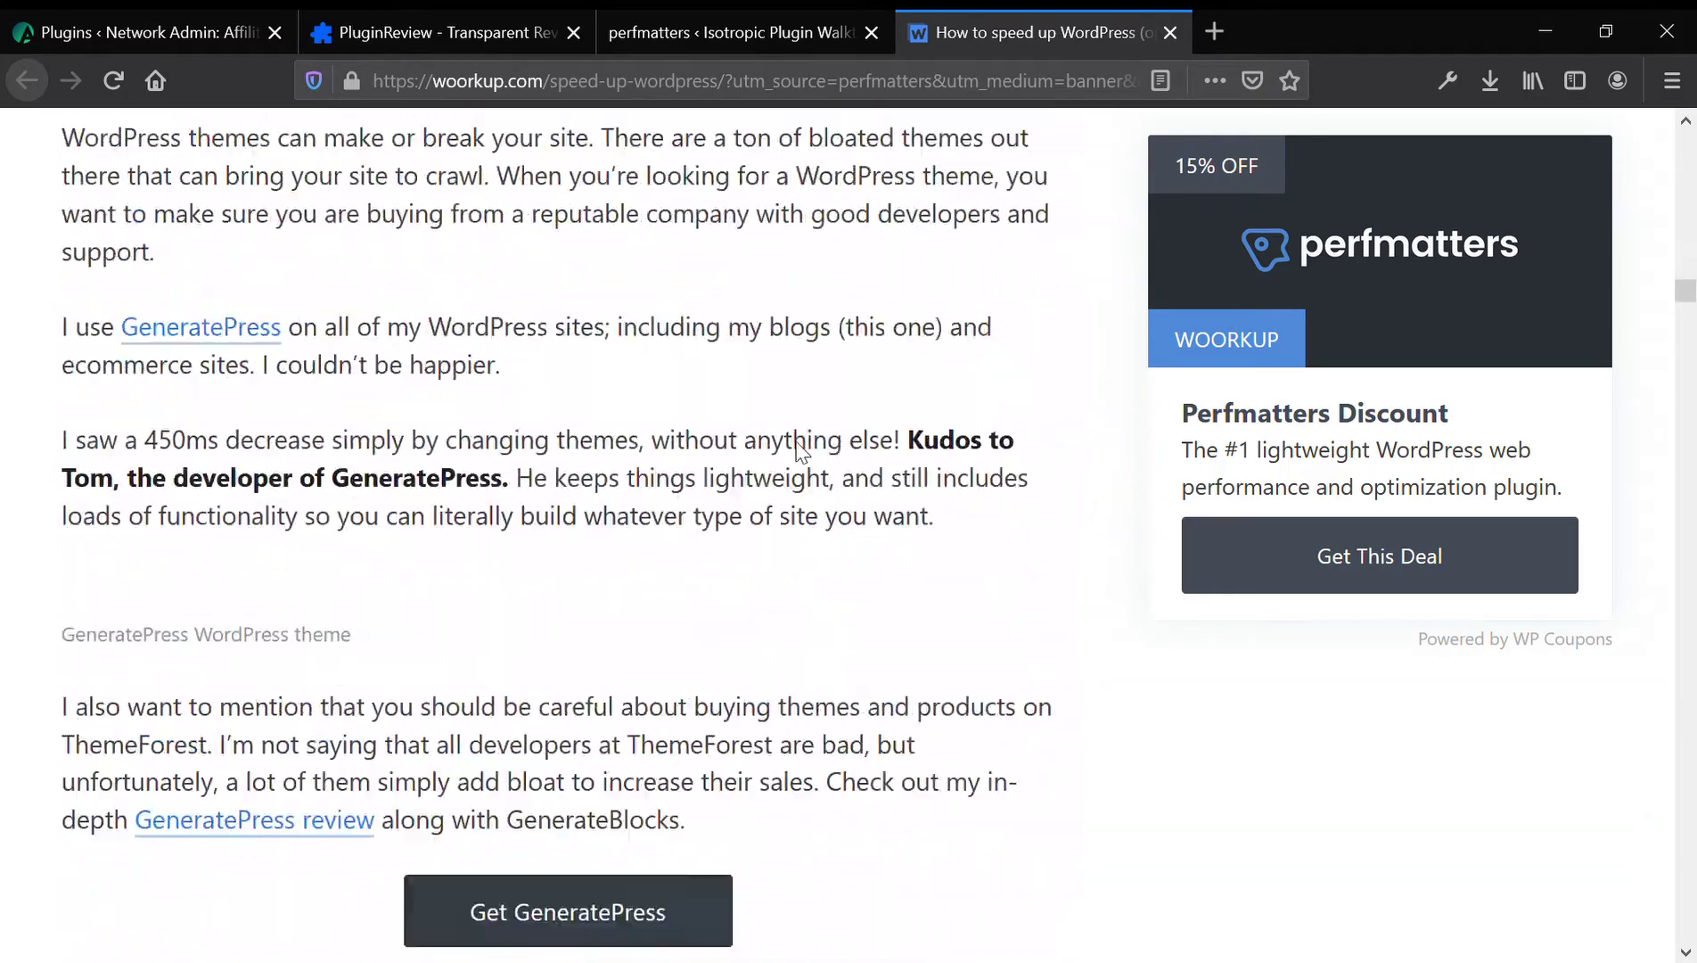
scroll(799, 452, down, 5)
scroll(799, 451, up, 10)
scroll(800, 451, up, 10)
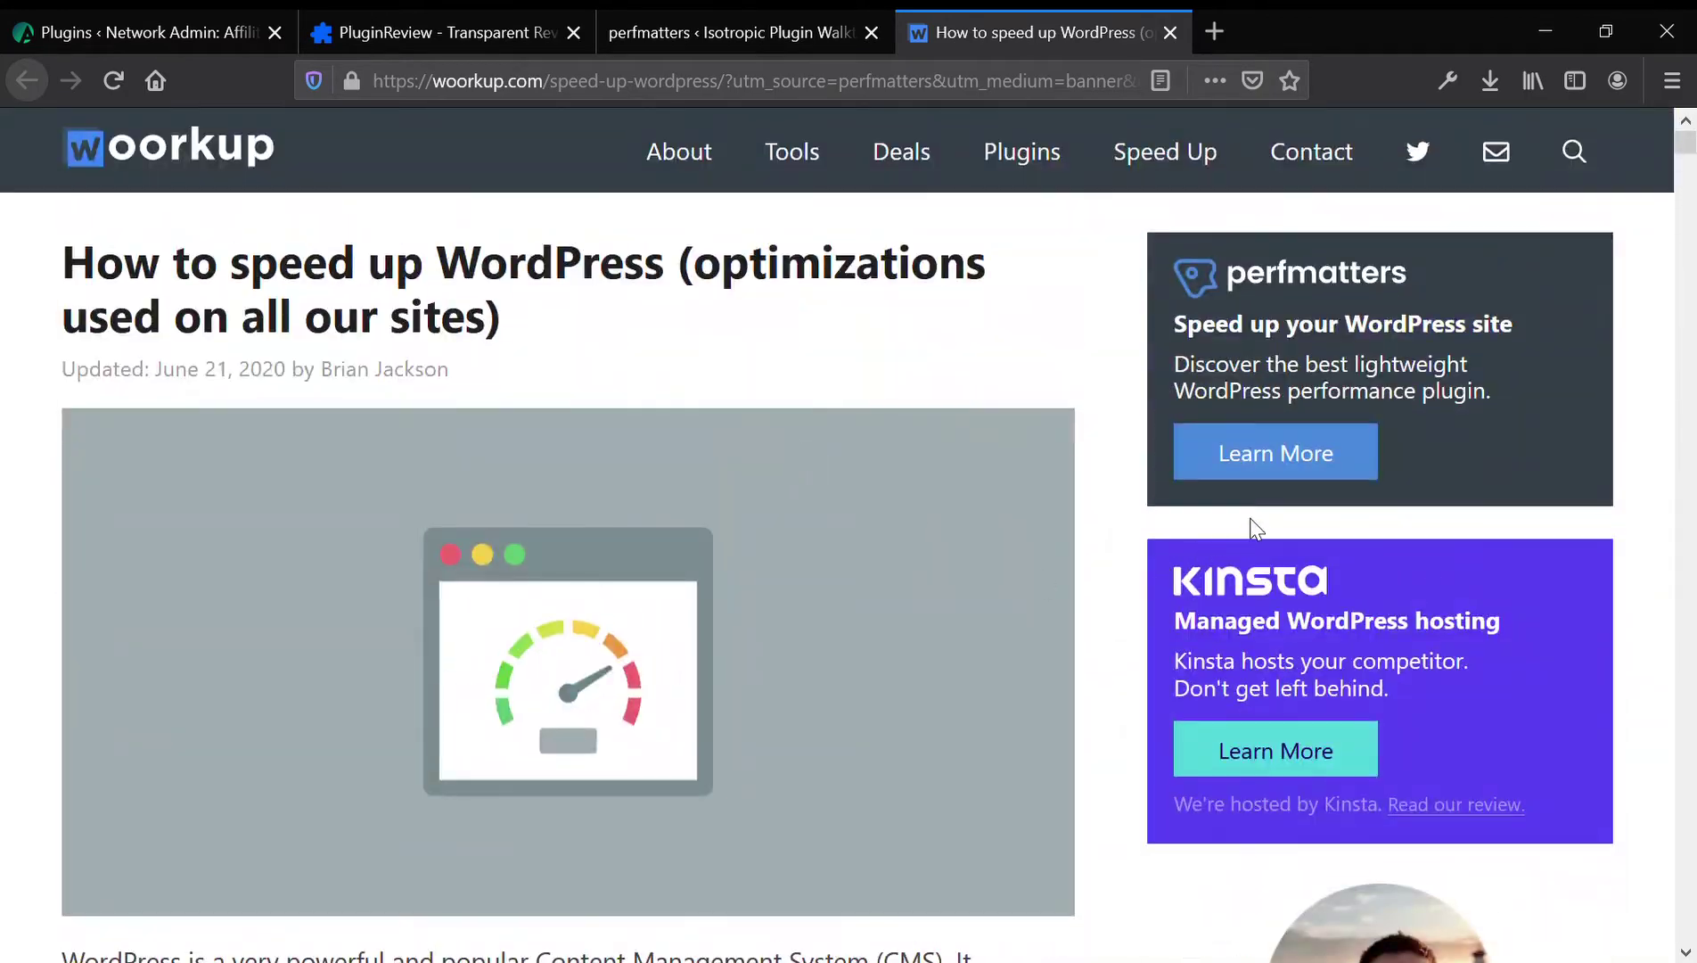
click(1268, 467)
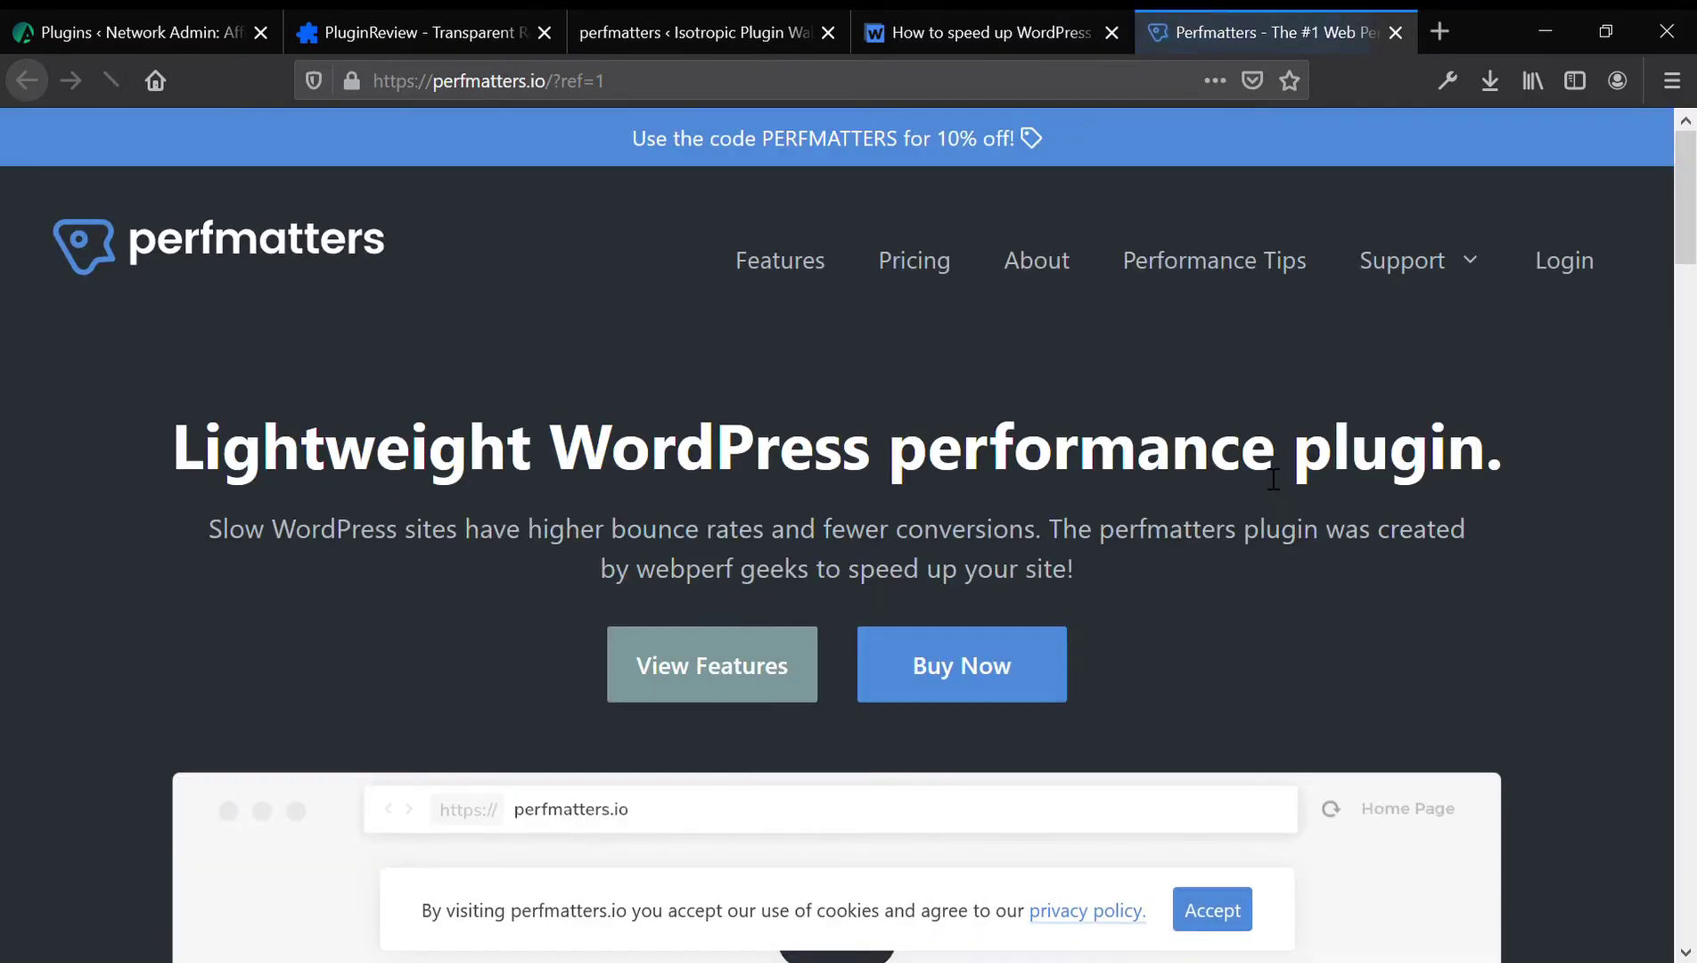
middle_click(1210, 271)
scroll(959, 285, down, 1)
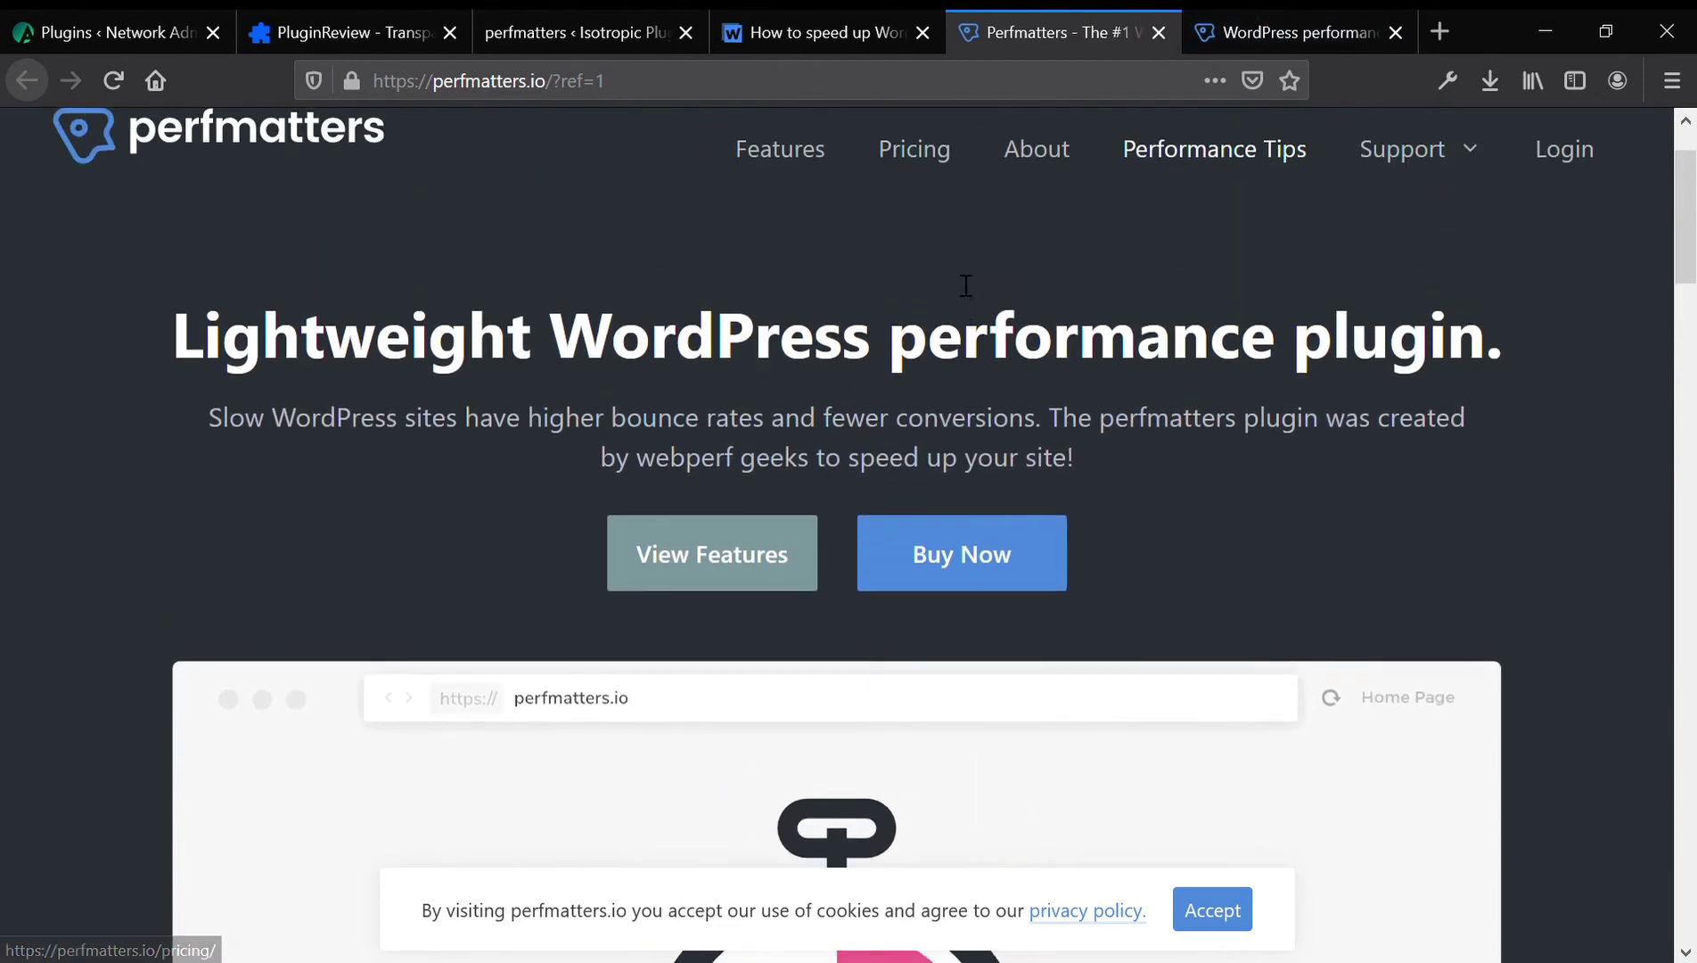
scroll(951, 280, up, 1)
scroll(951, 280, down, 5)
scroll(951, 280, up, 2)
scroll(952, 280, up, 2)
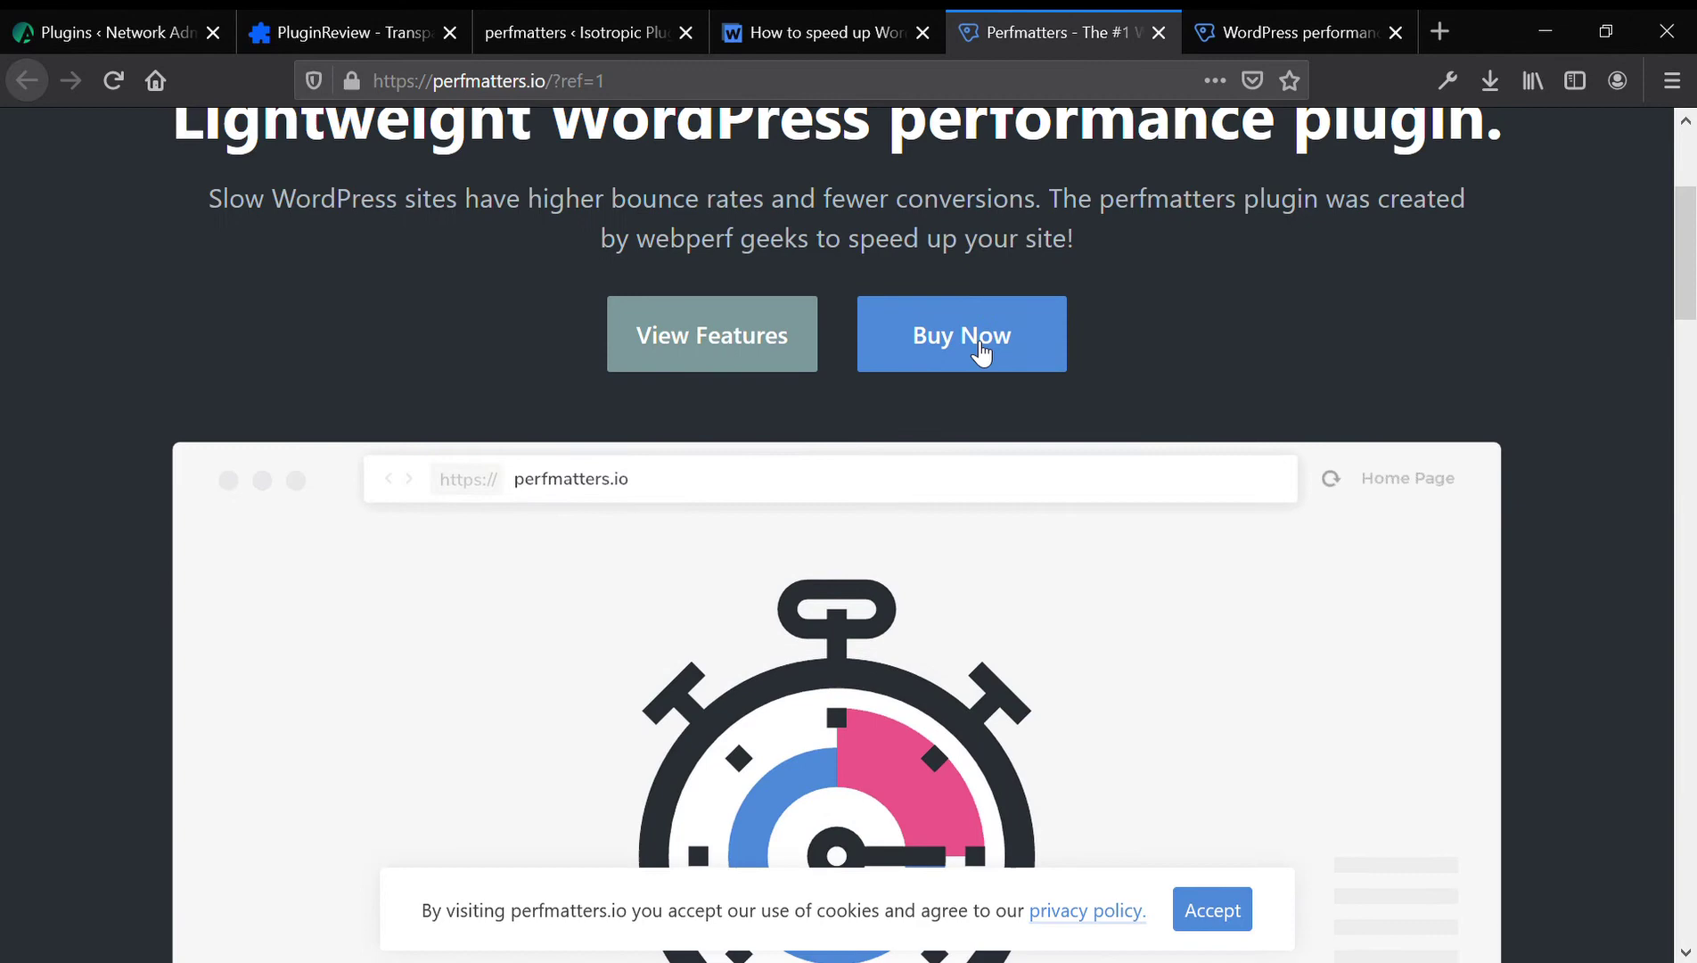
Go to the perfmatters pricing page listing Personal, Business and Unlimited Sites licenses.
click(980, 351)
scroll(955, 320, down, 3)
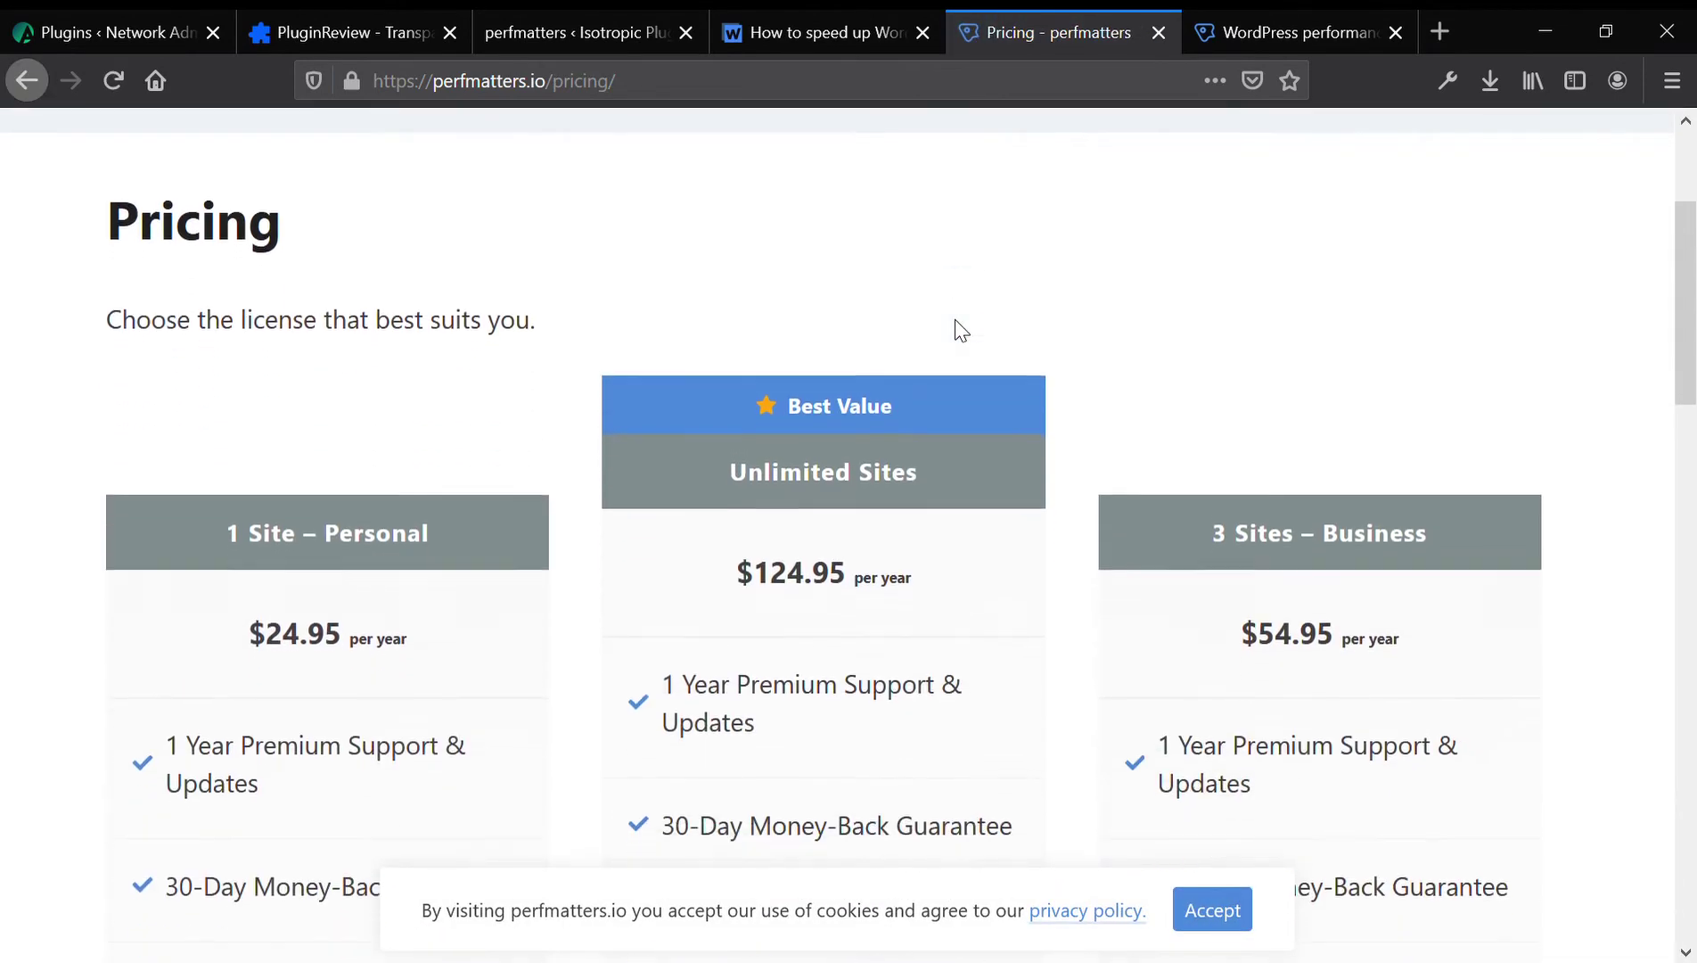
scroll(960, 330, down, 1)
scroll(959, 331, down, 1)
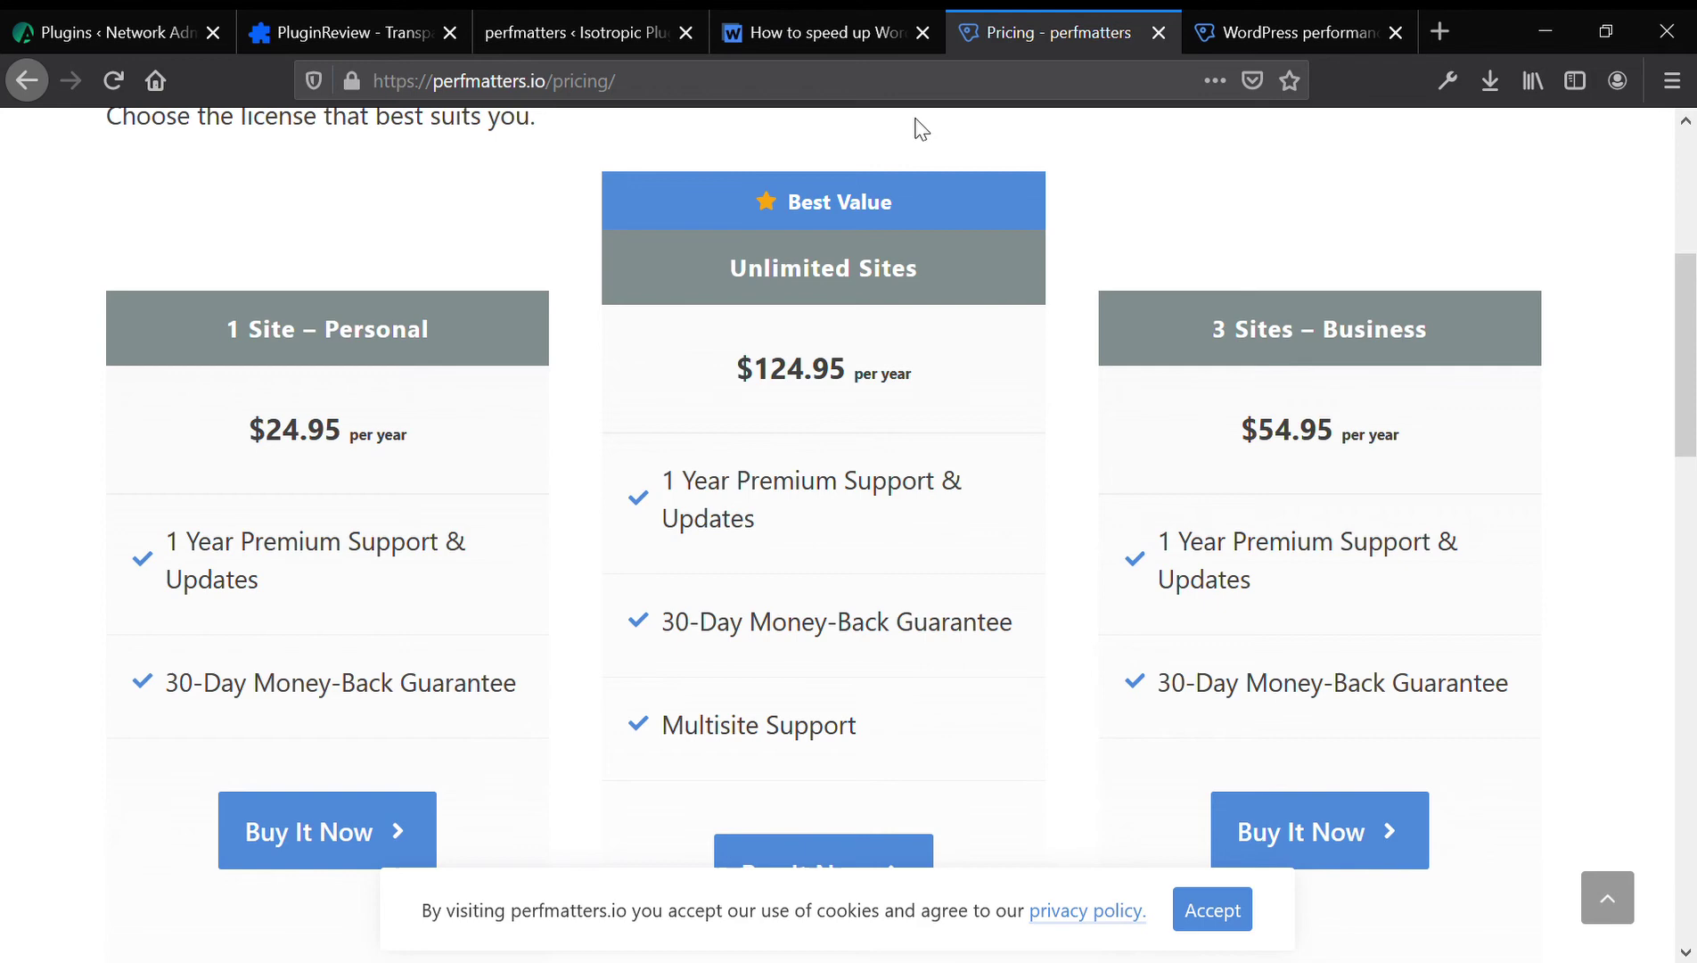
Review the toggles on the Perfmatters Options tab, then revisit the perfmatters pricing tab.
click(720, 9)
click(635, 10)
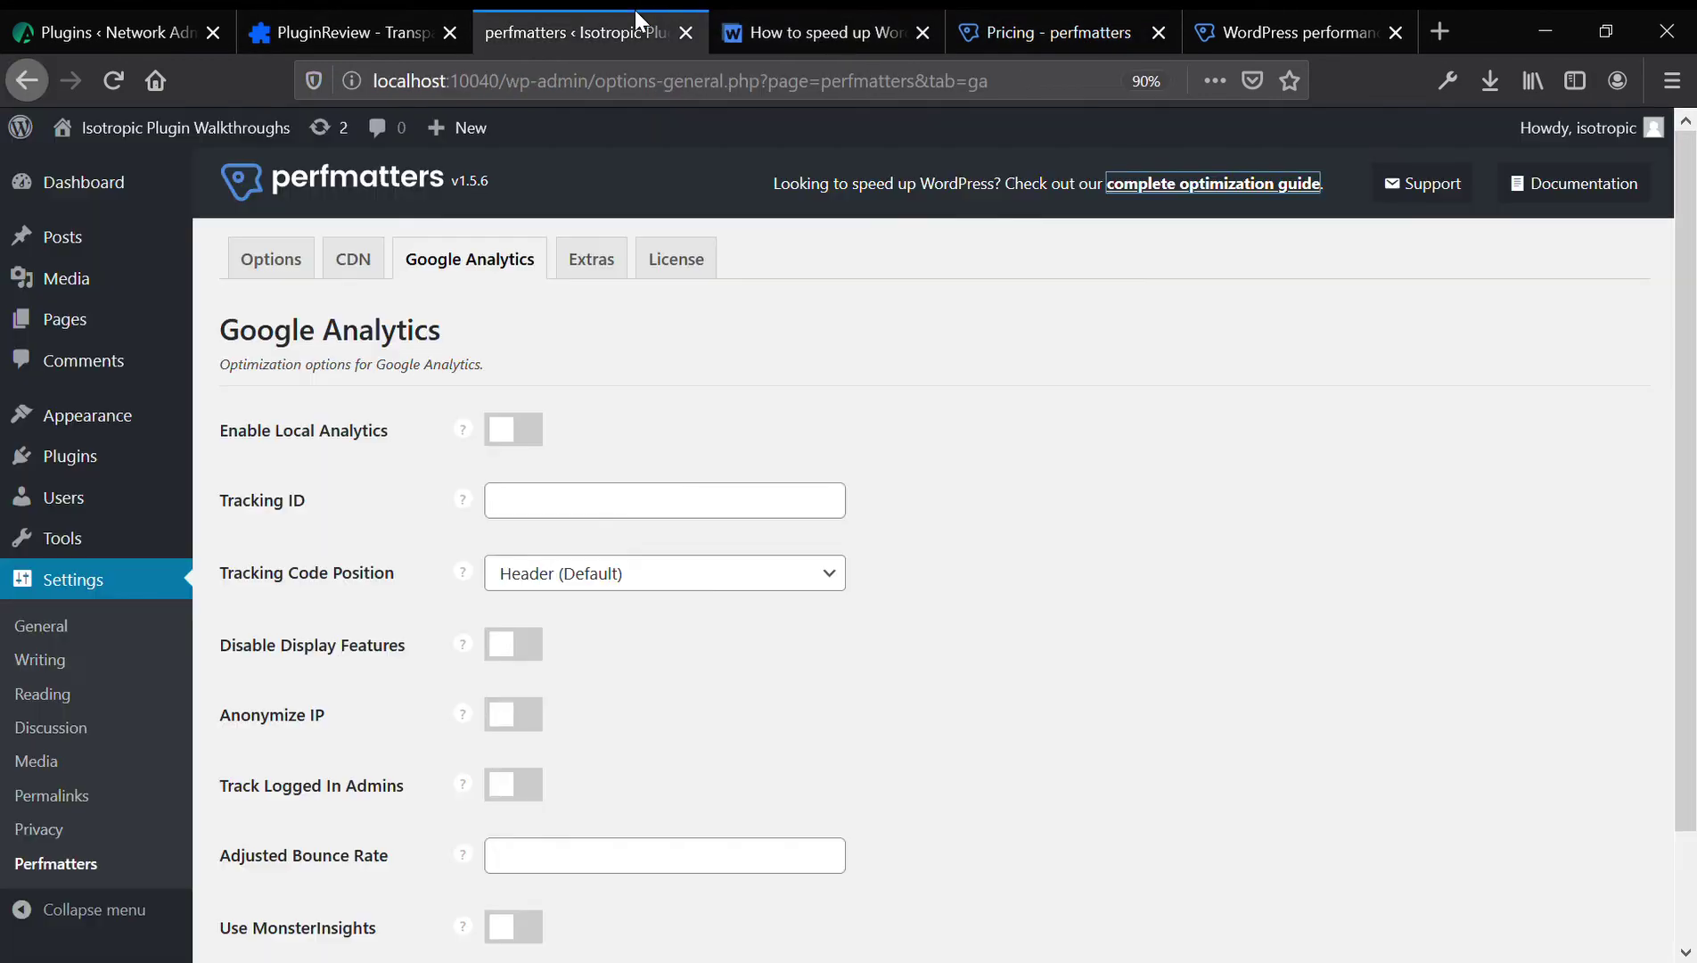
click(291, 263)
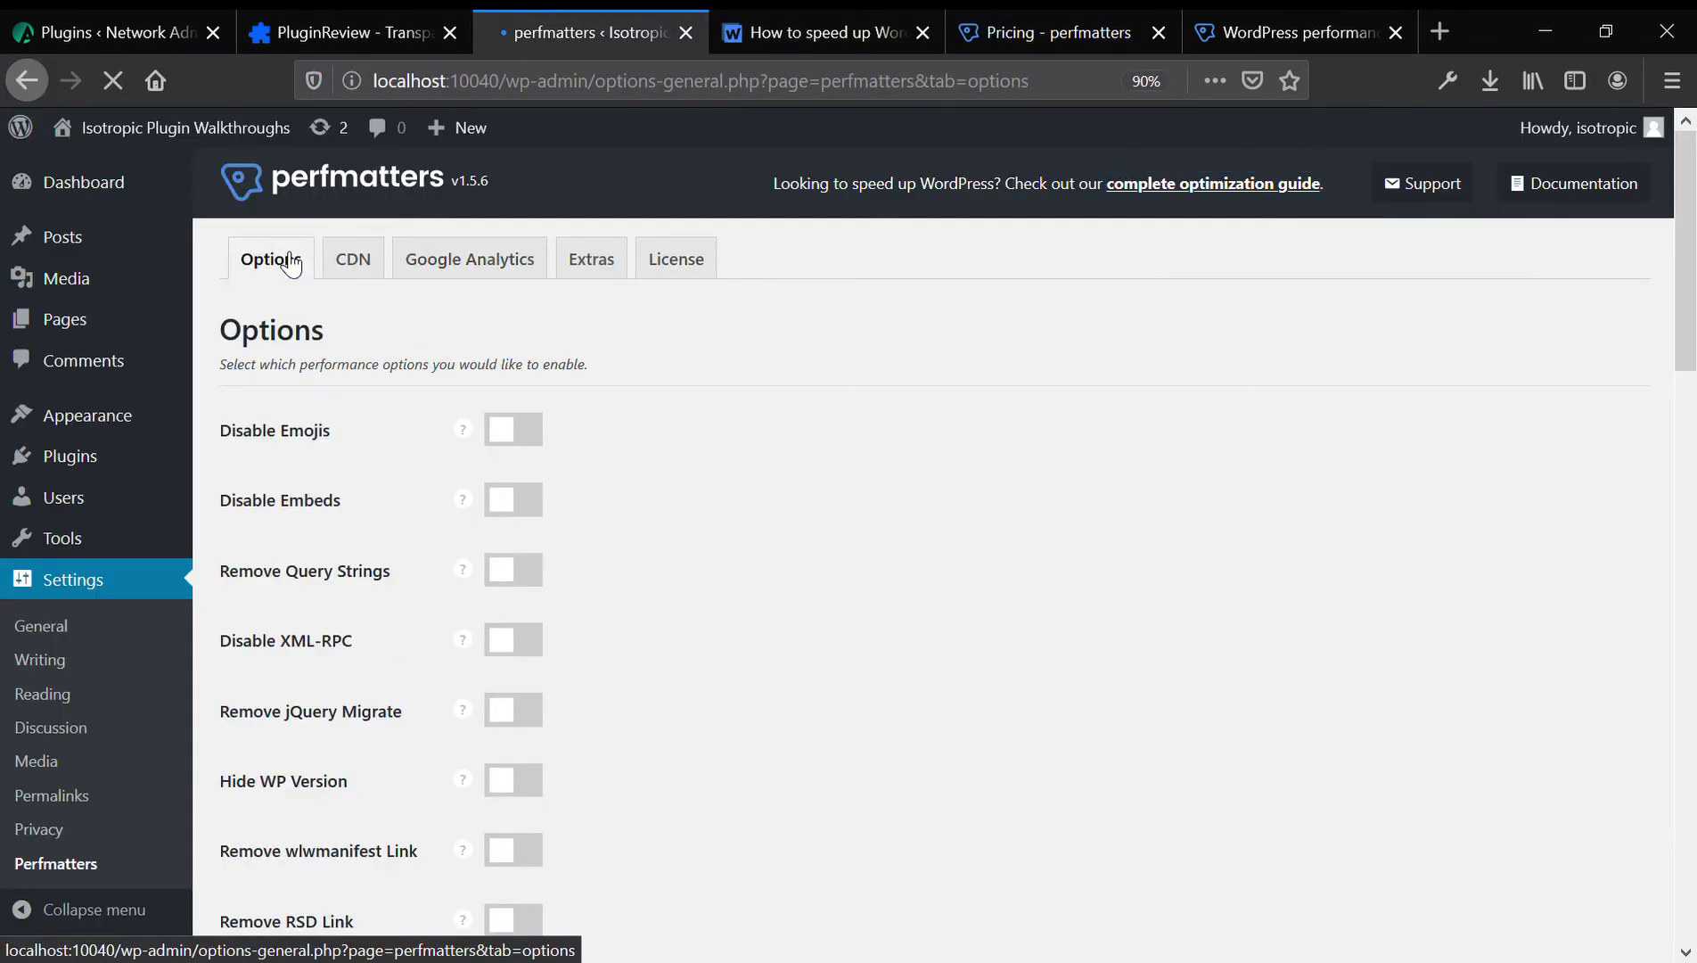
scroll(439, 595, down, 1)
scroll(438, 585, down, 3)
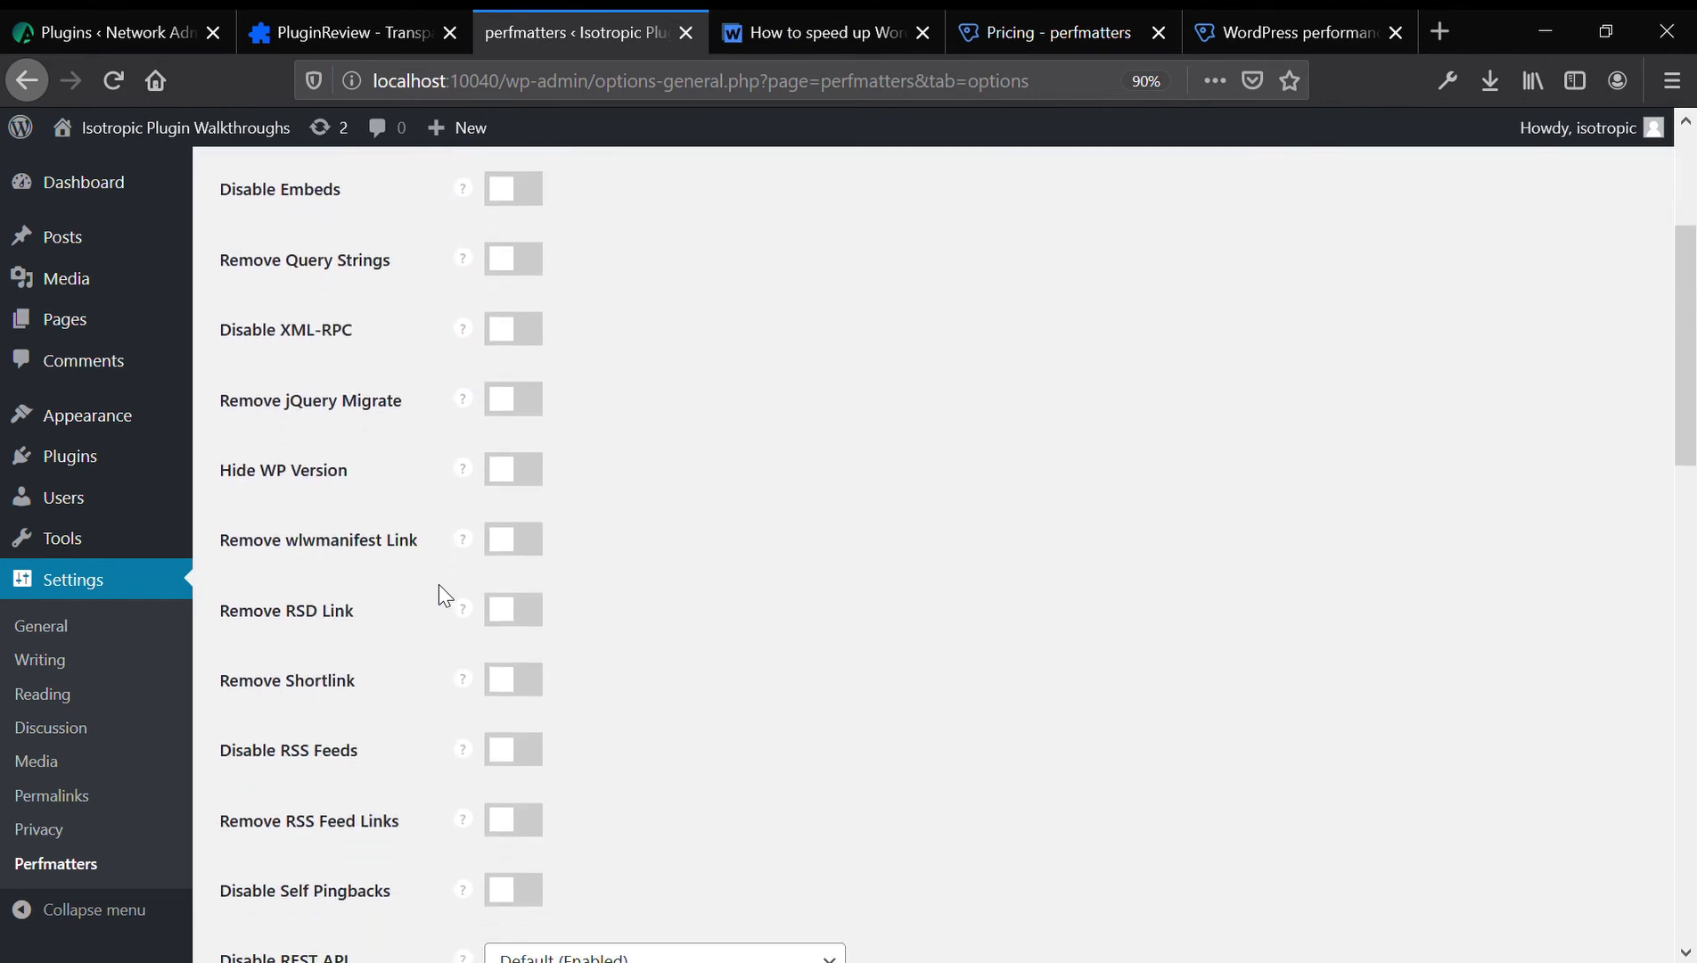
scroll(439, 586, down, 1)
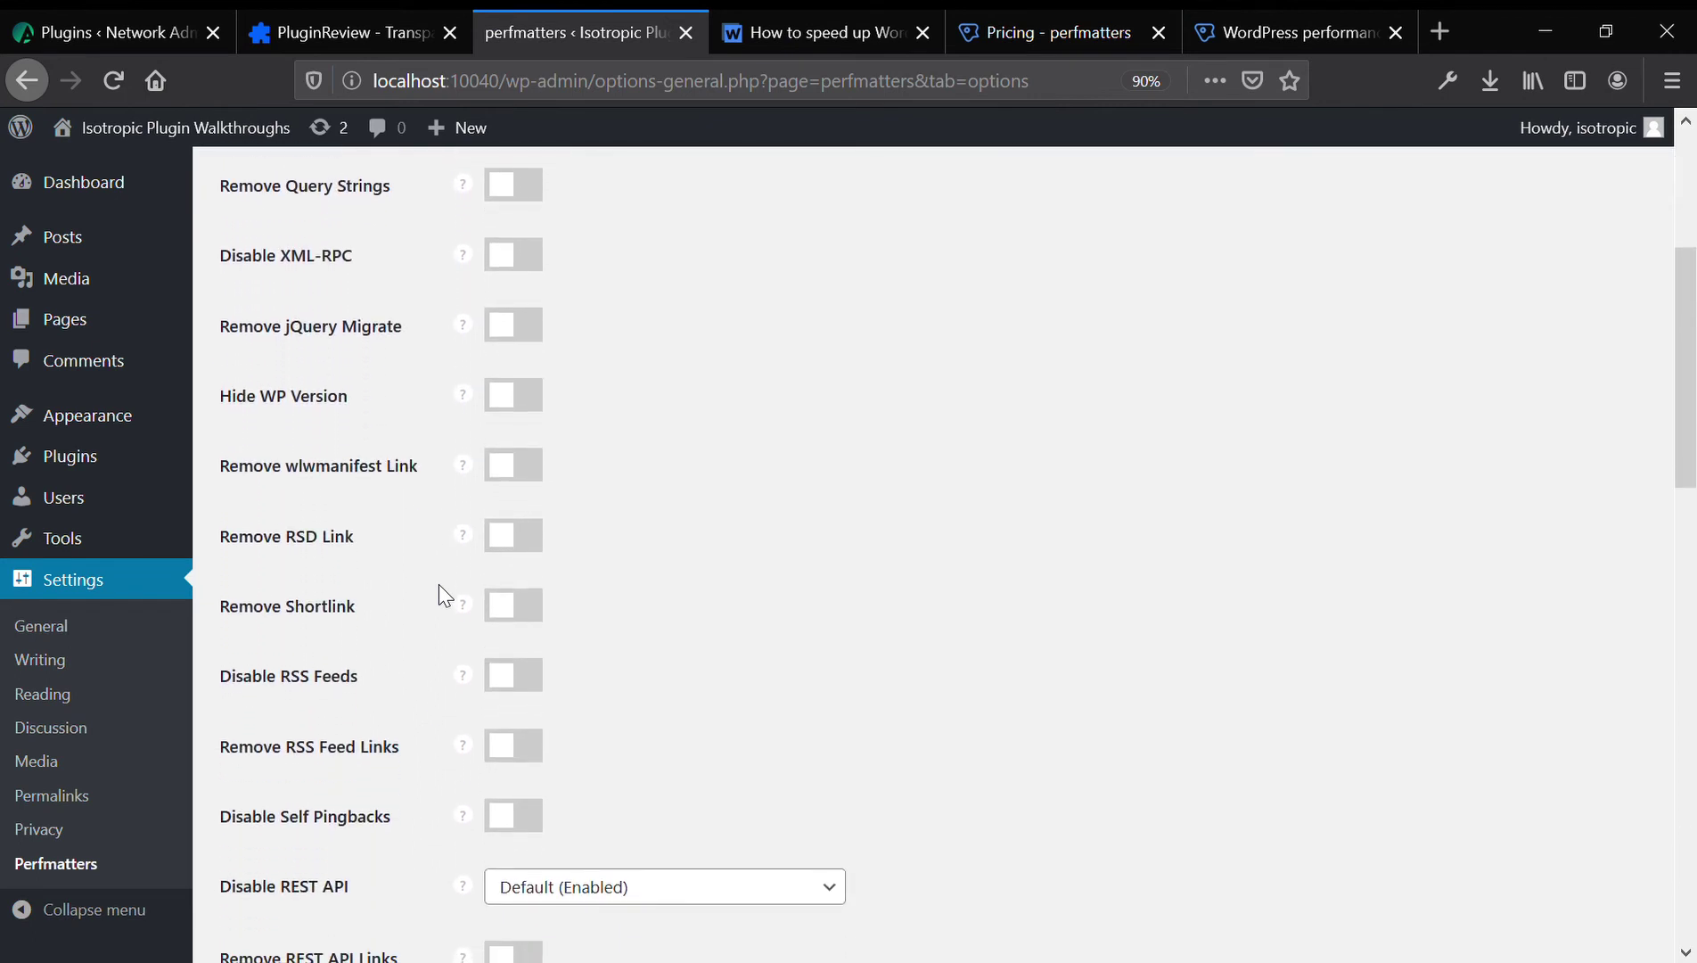
scroll(440, 583, down, 1)
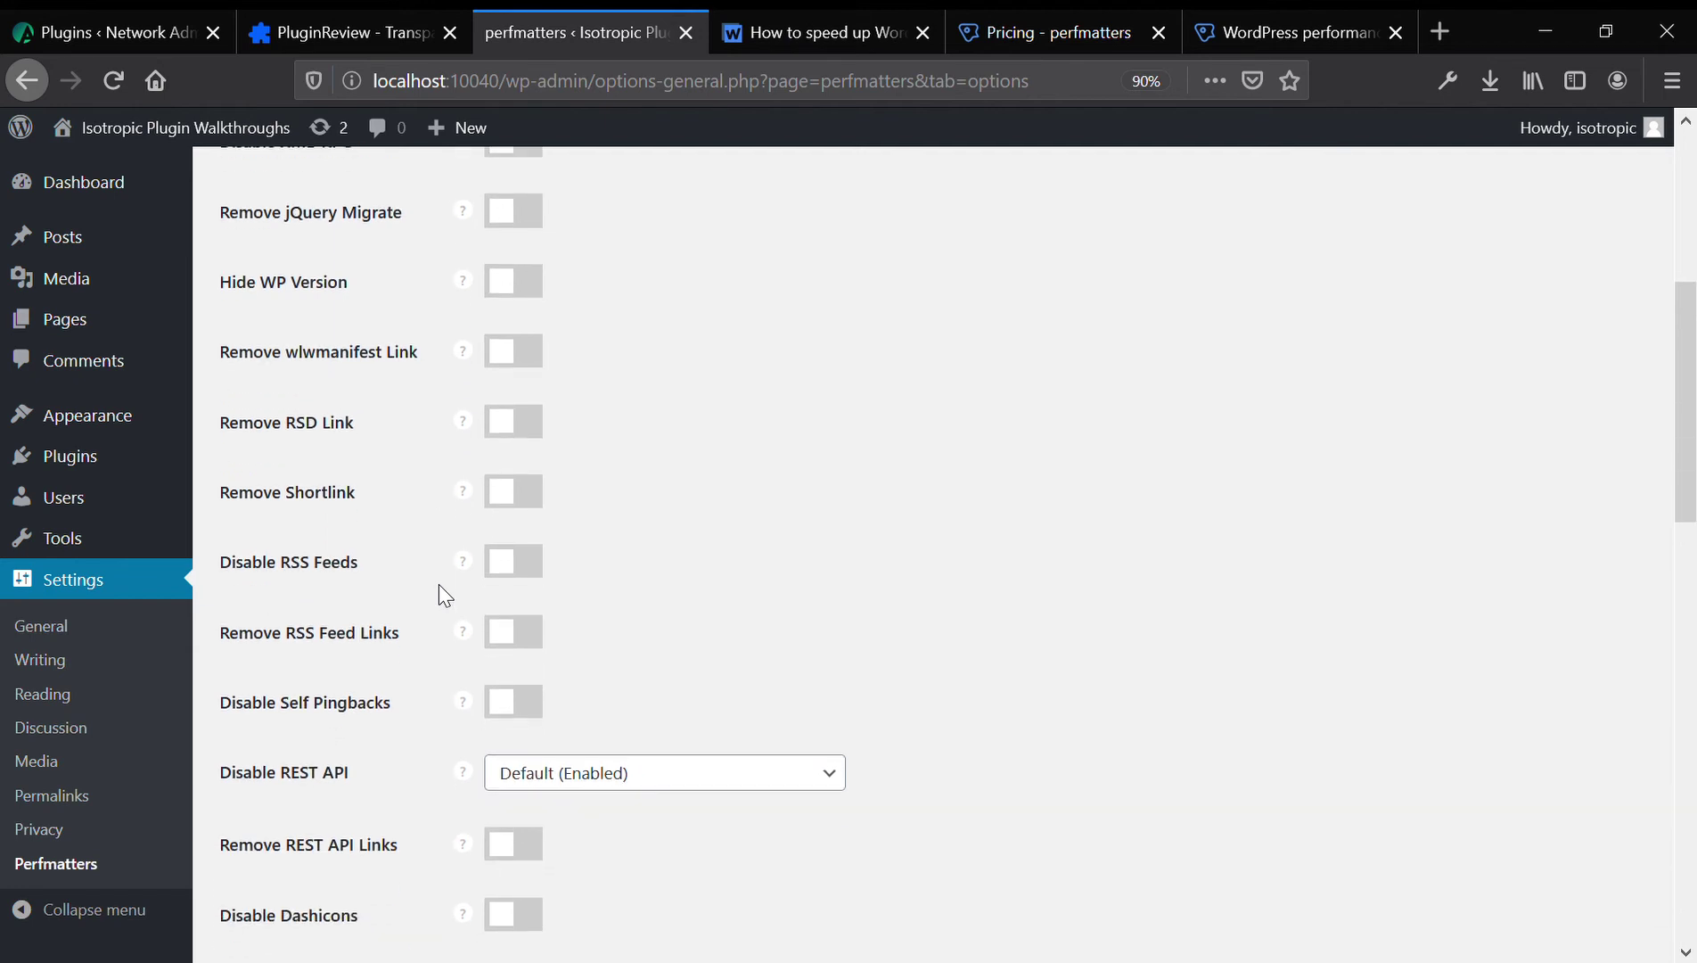
scroll(439, 595, down, 4)
scroll(439, 593, down, 1)
scroll(439, 593, down, 3)
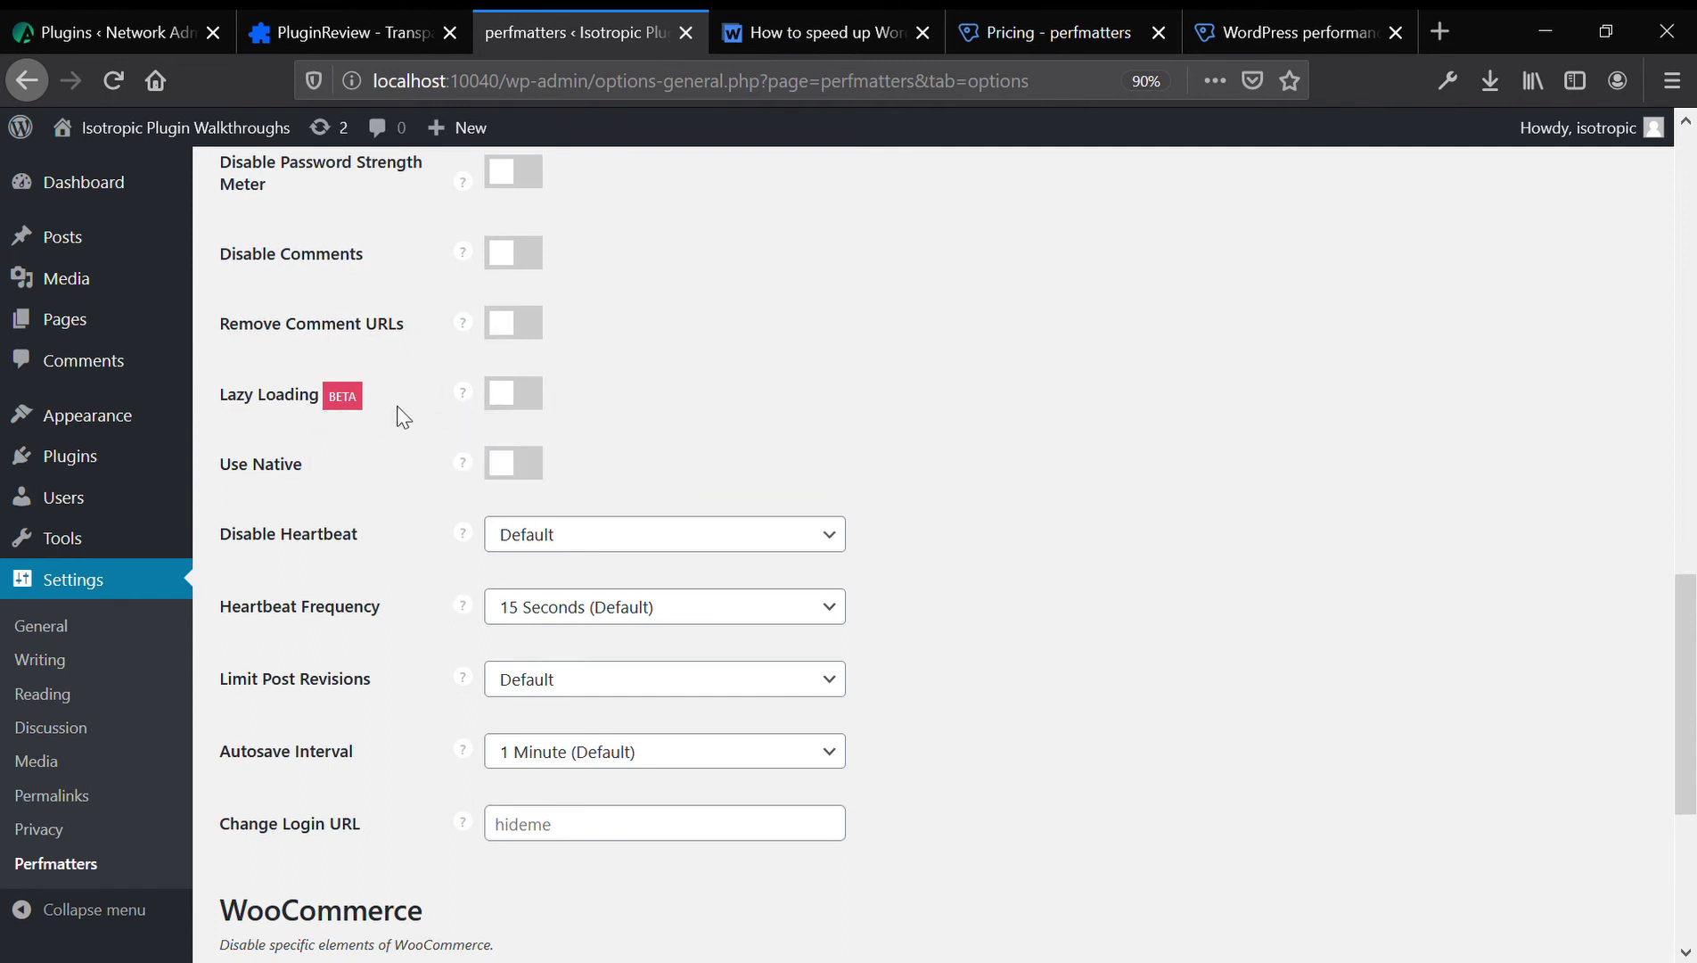
scroll(520, 411, down, 1)
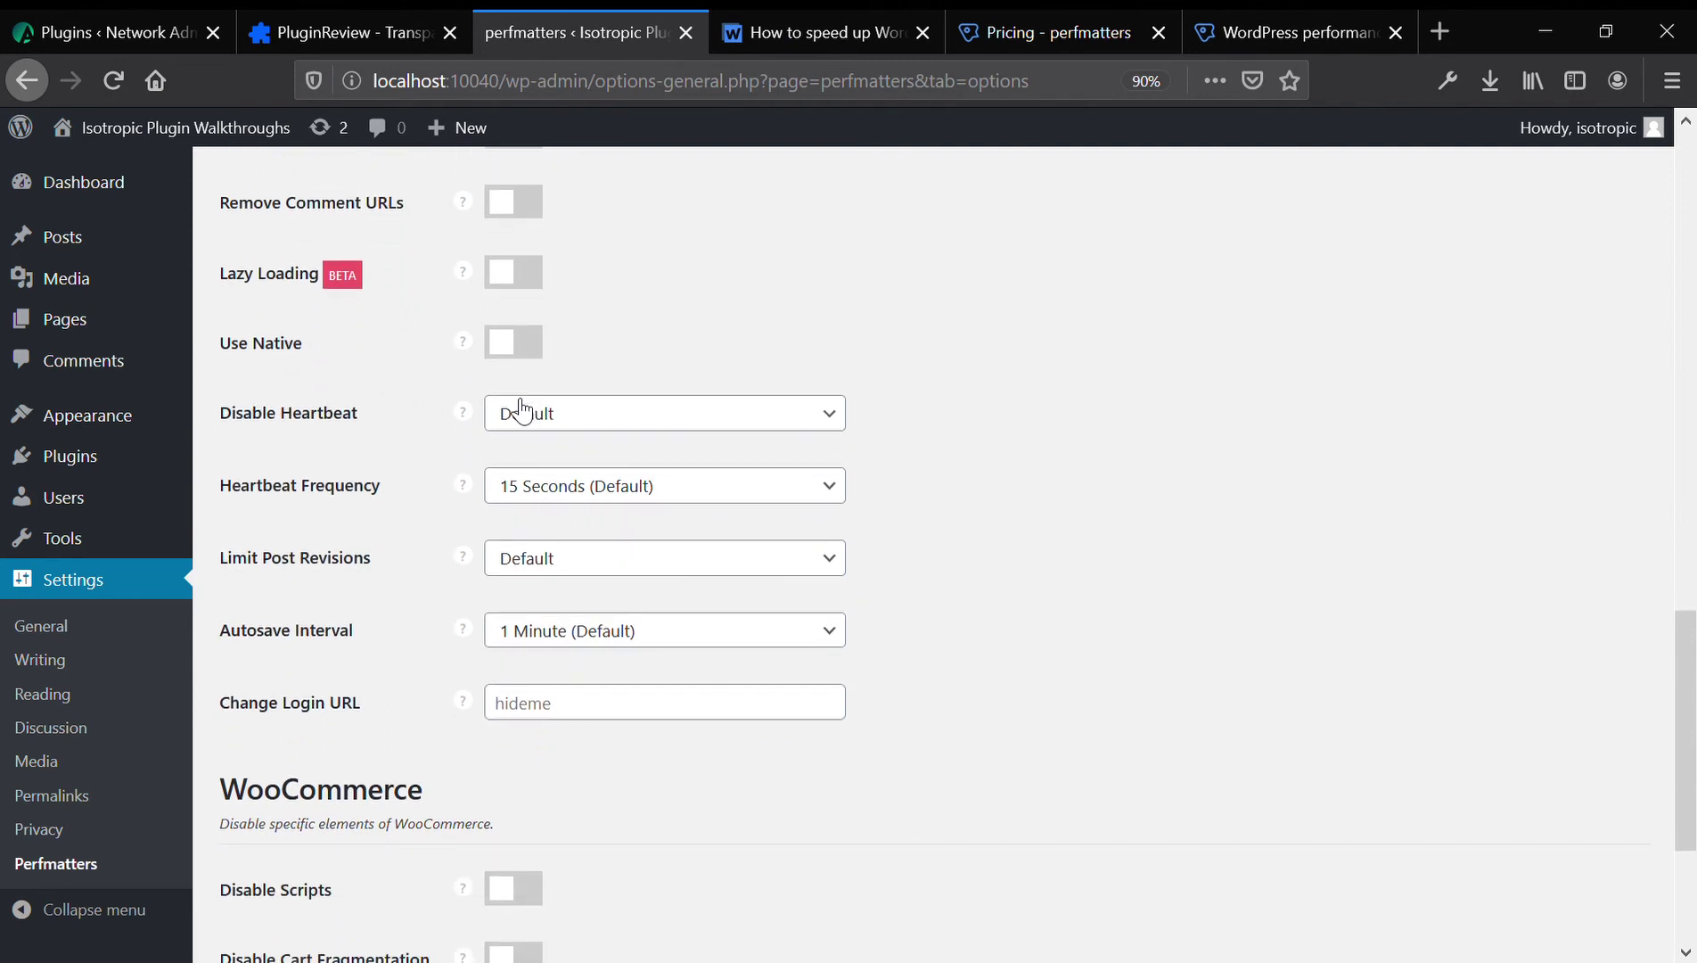
scroll(522, 412, down, 3)
scroll(526, 411, up, 3)
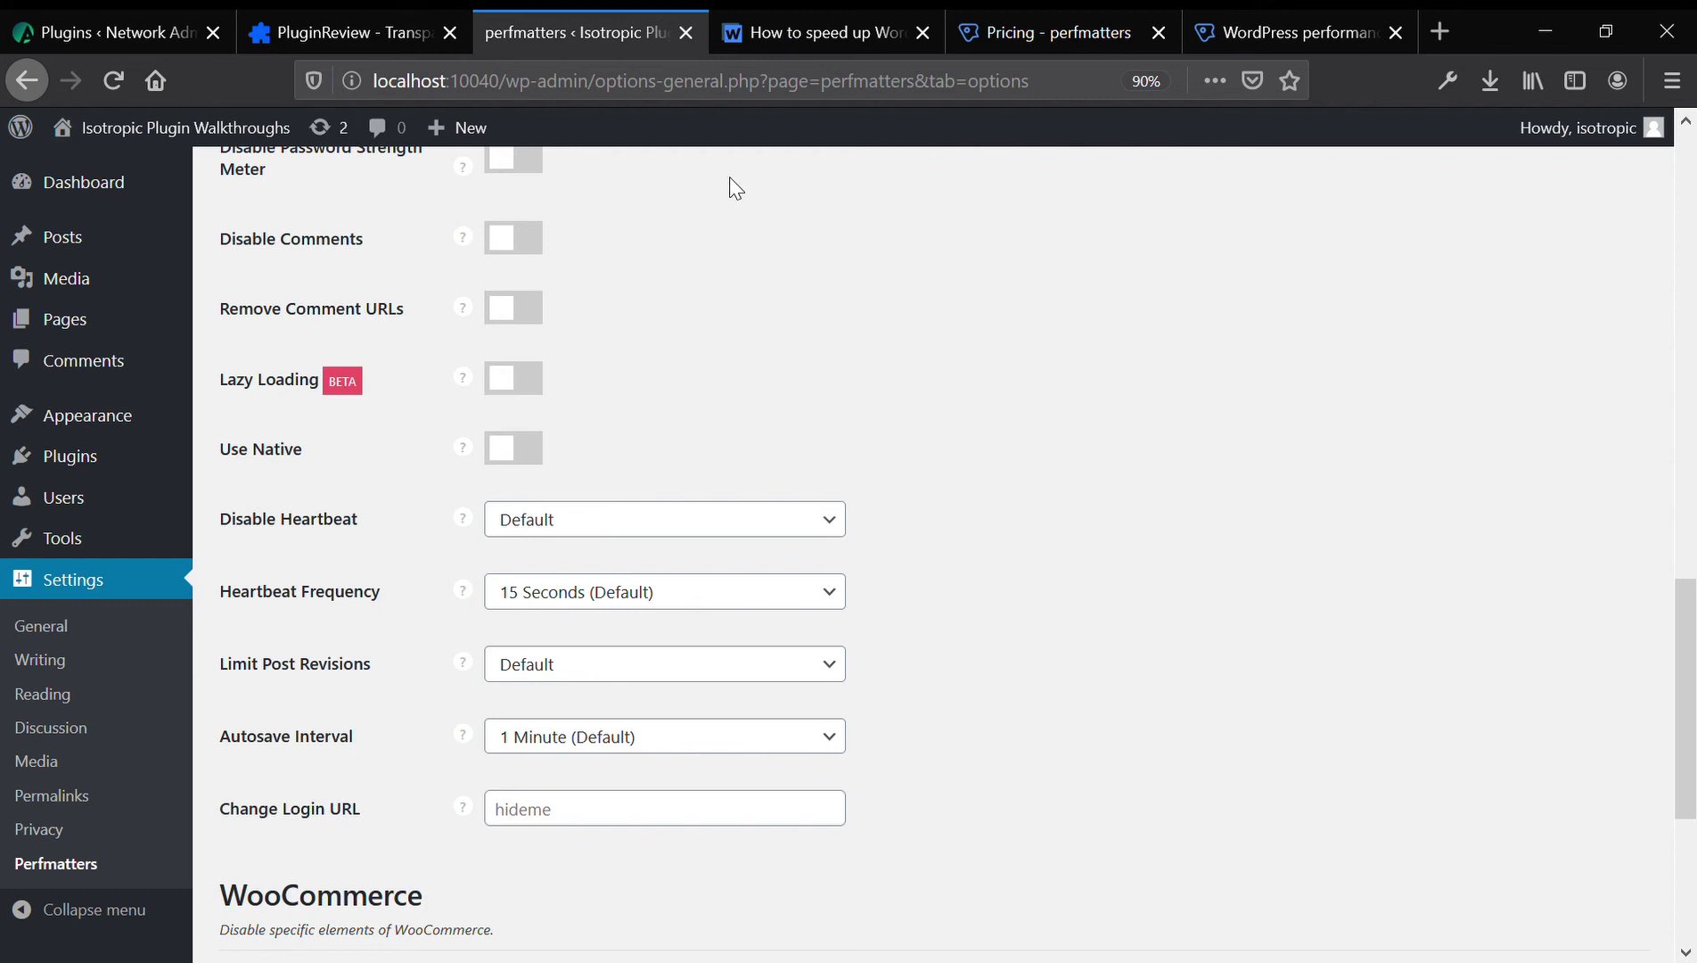
click(1048, 31)
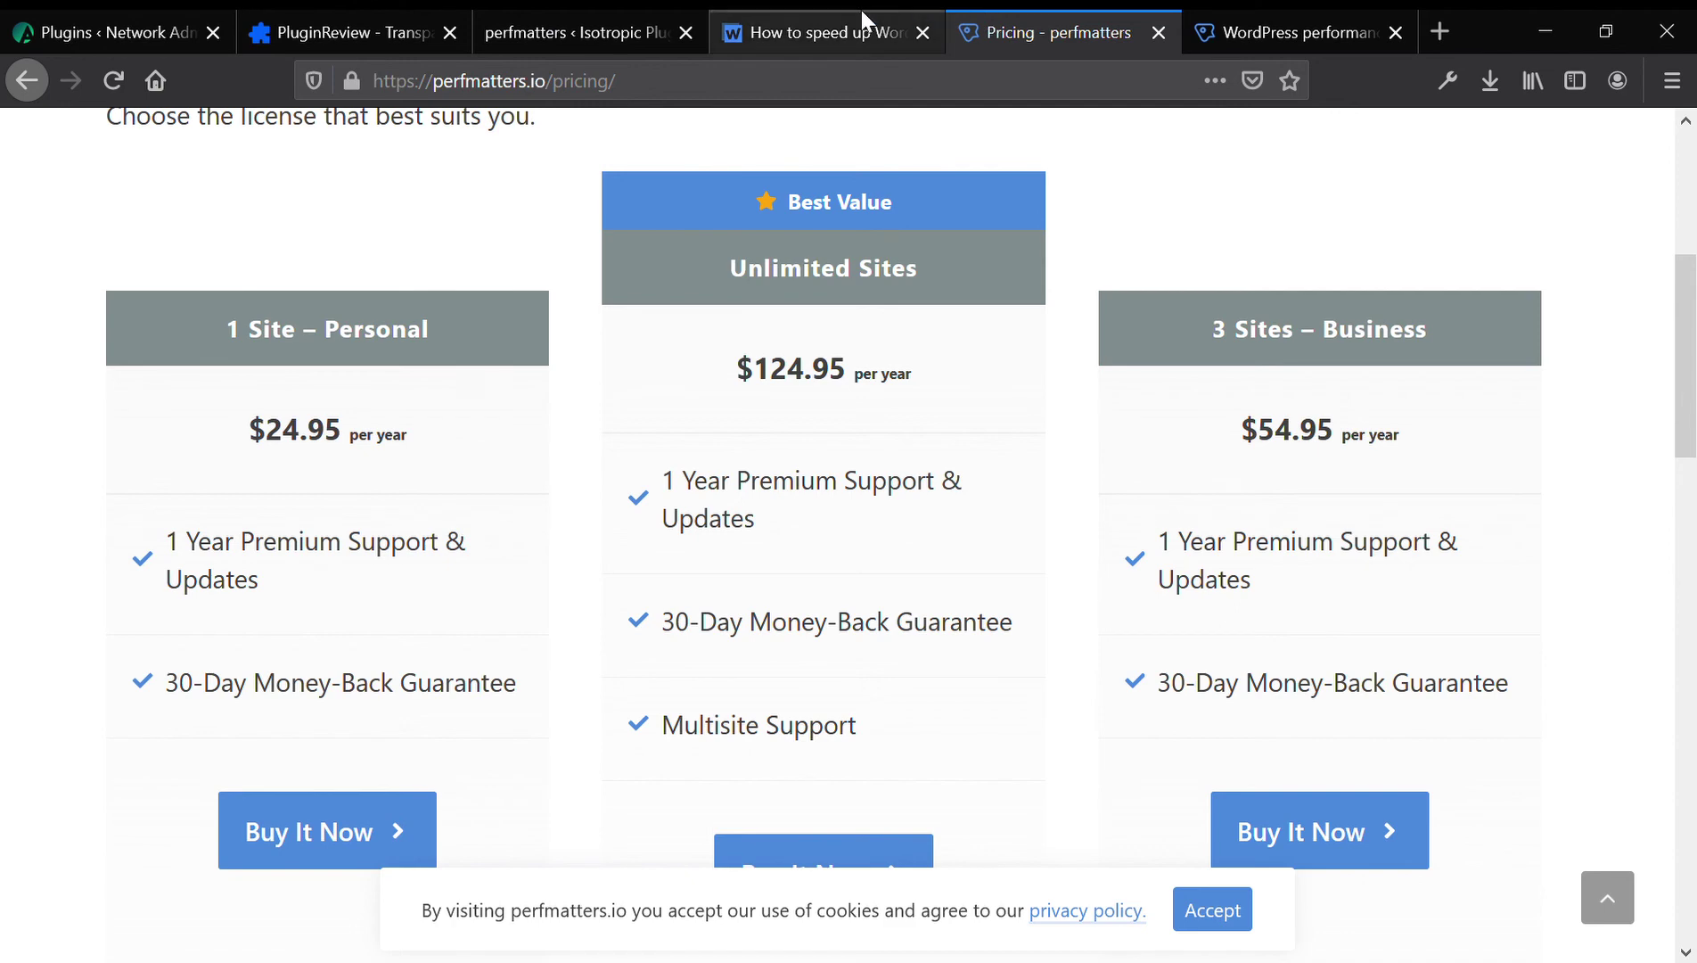
Return to the Perfmatters Options tab and jump to the bottom of its option list.
click(322, 23)
click(627, 23)
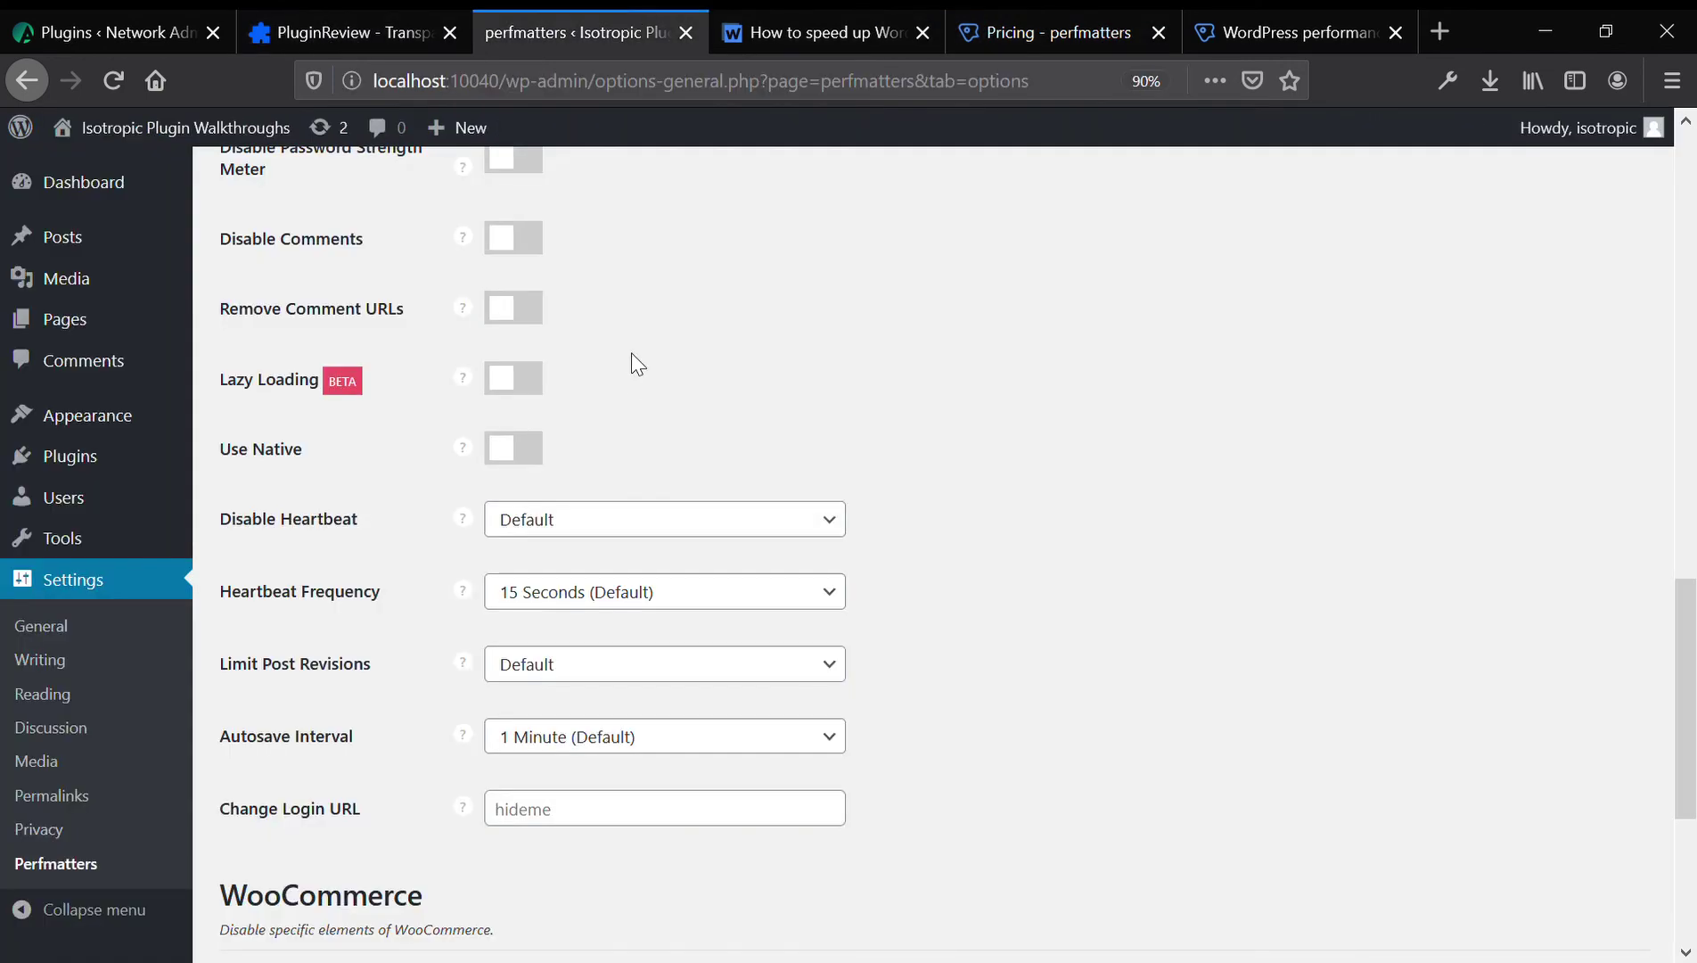
scroll(630, 372, up, 2)
scroll(630, 371, up, 5)
scroll(630, 382, up, 5)
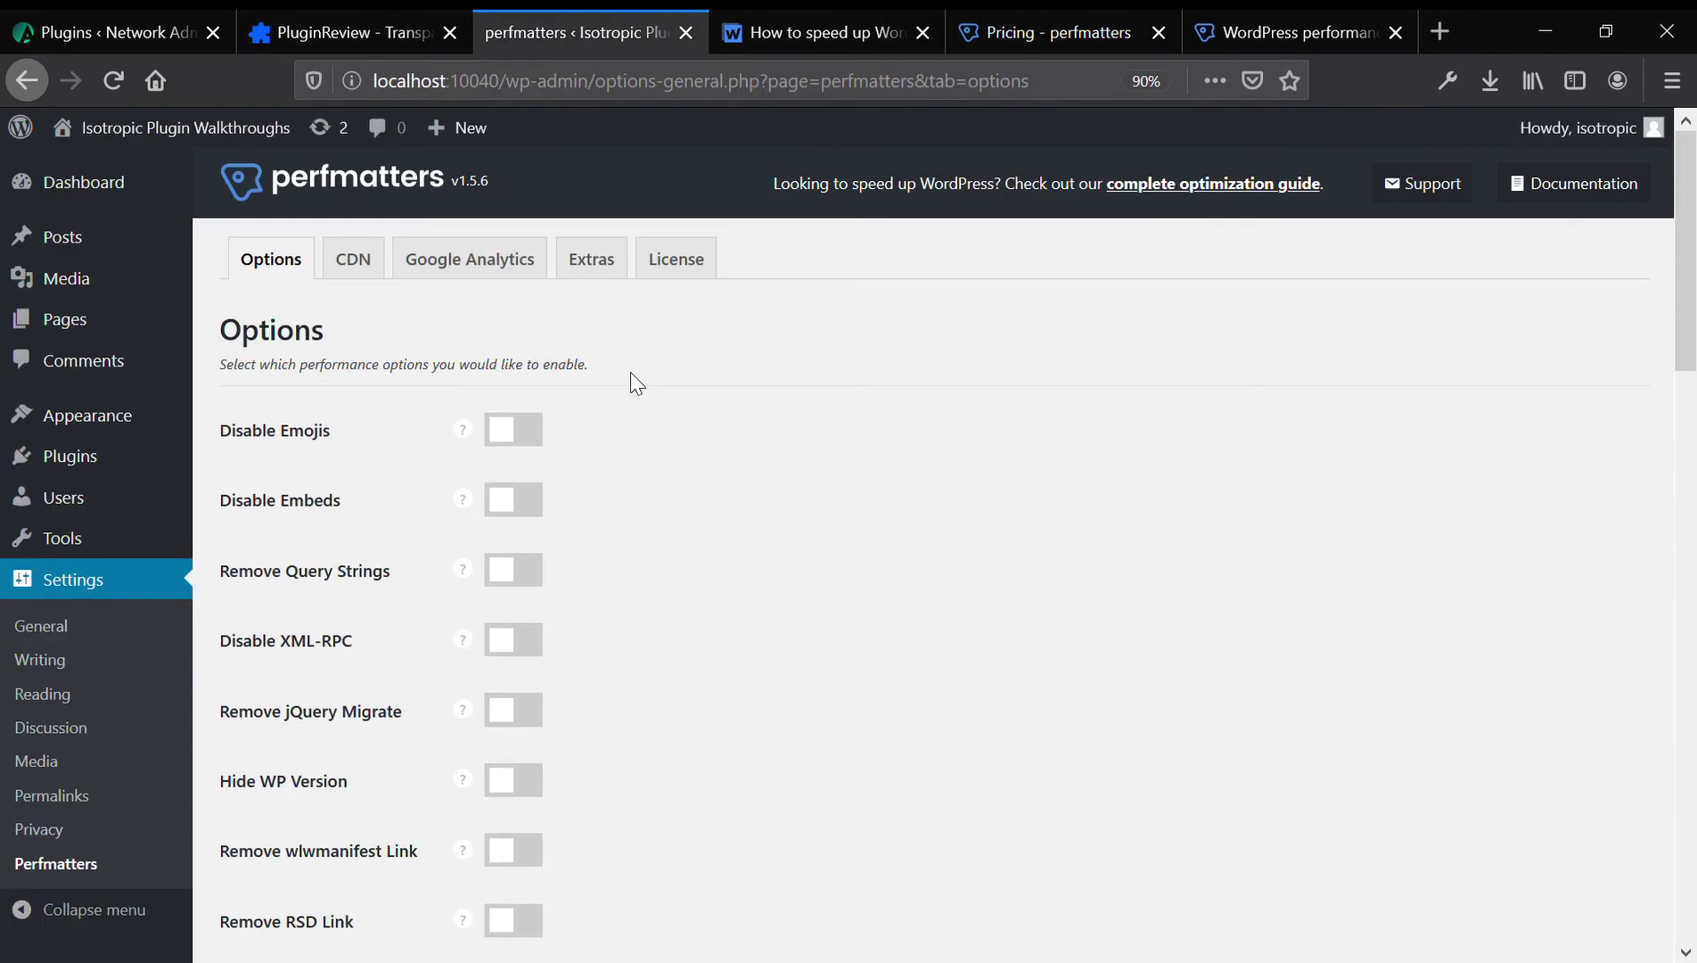
key(End)
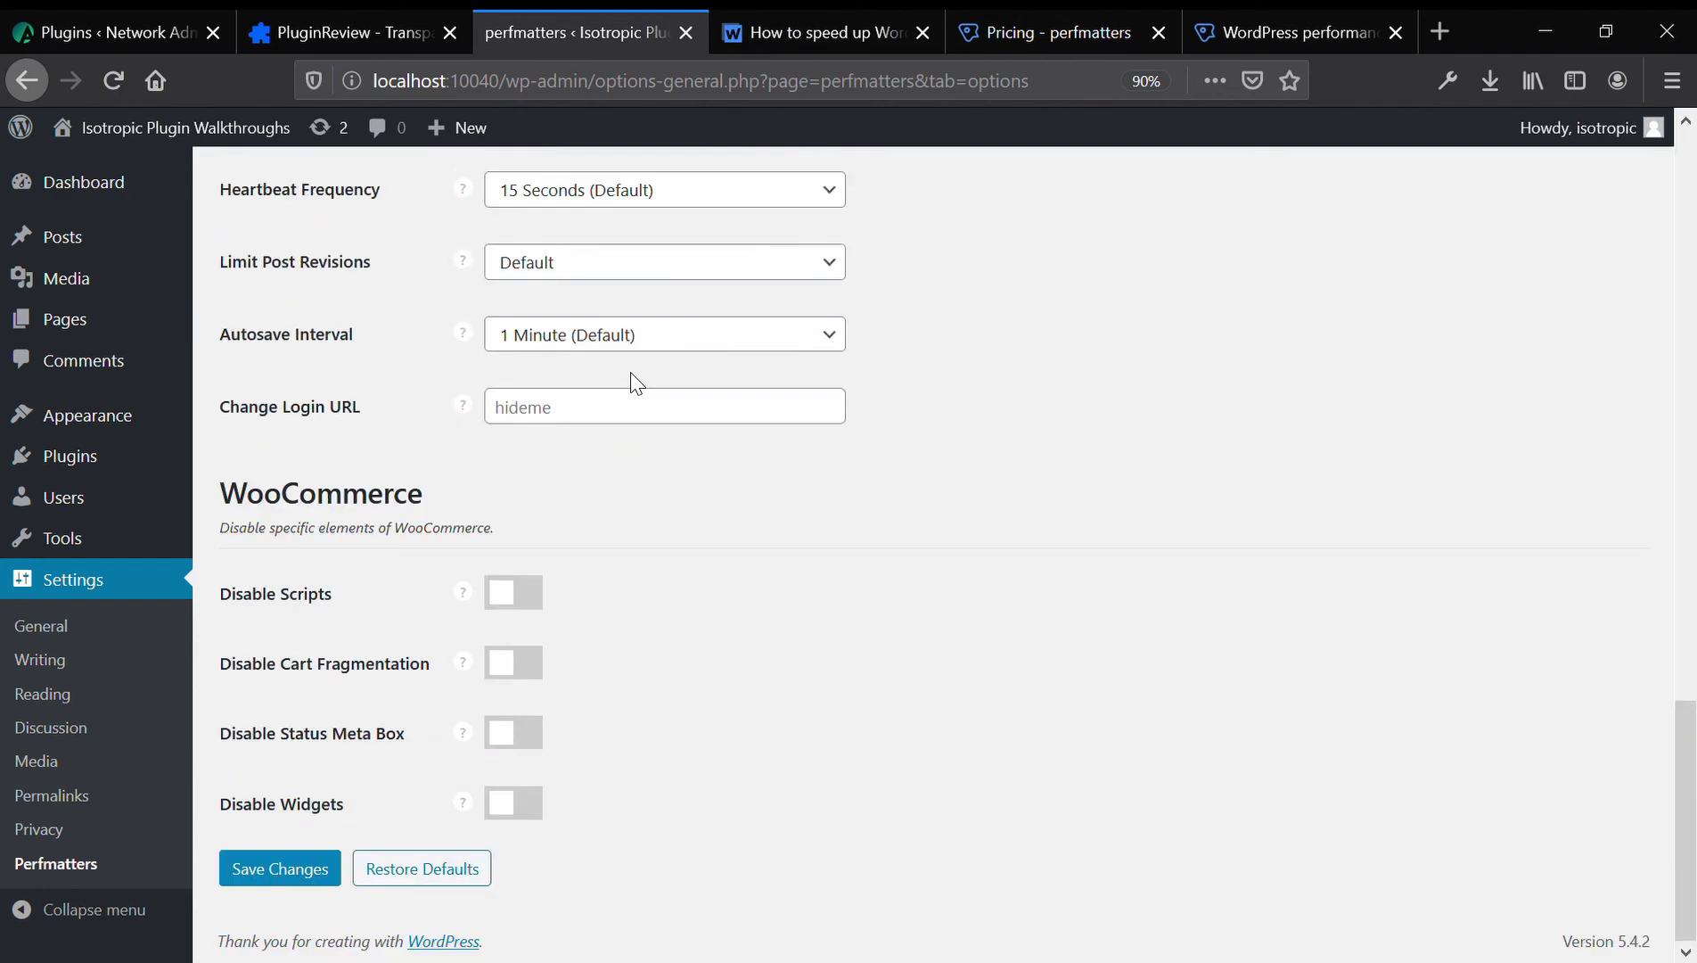
scroll(630, 382, up, 10)
scroll(630, 382, up, 10)
Switch on Disable Emojis, Disable Embeds, Remove Query Strings, Disable XML-RPC and Remove jQuery Migrate.
click(513, 432)
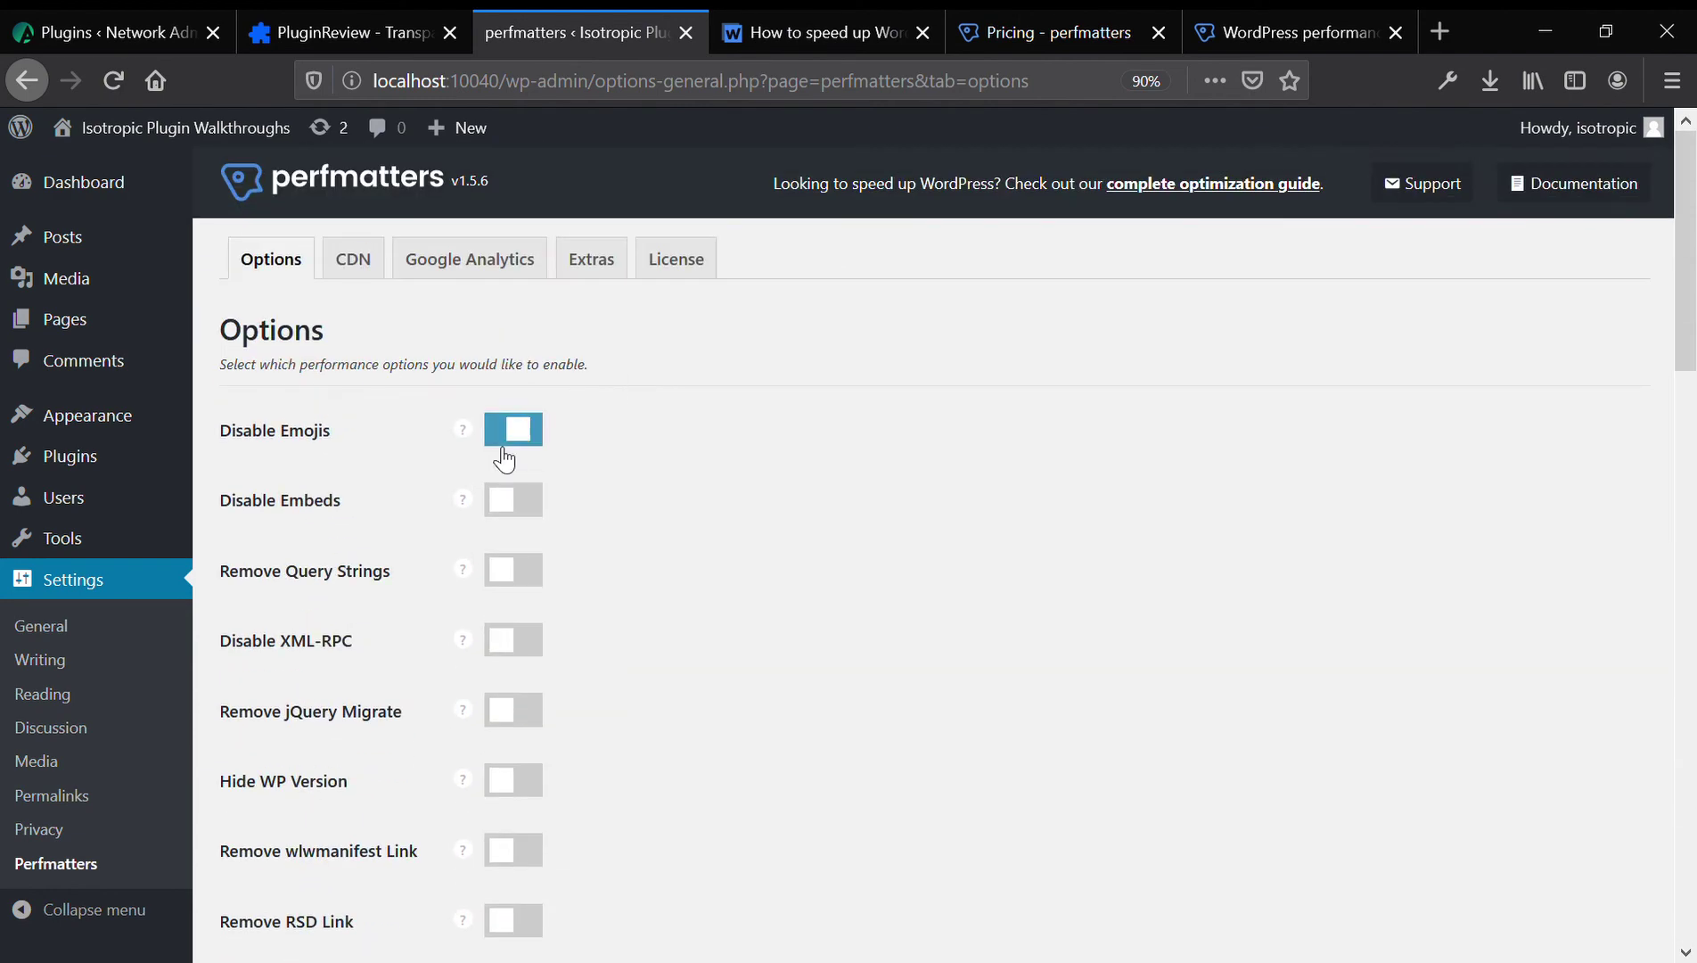
click(515, 501)
click(519, 573)
click(520, 641)
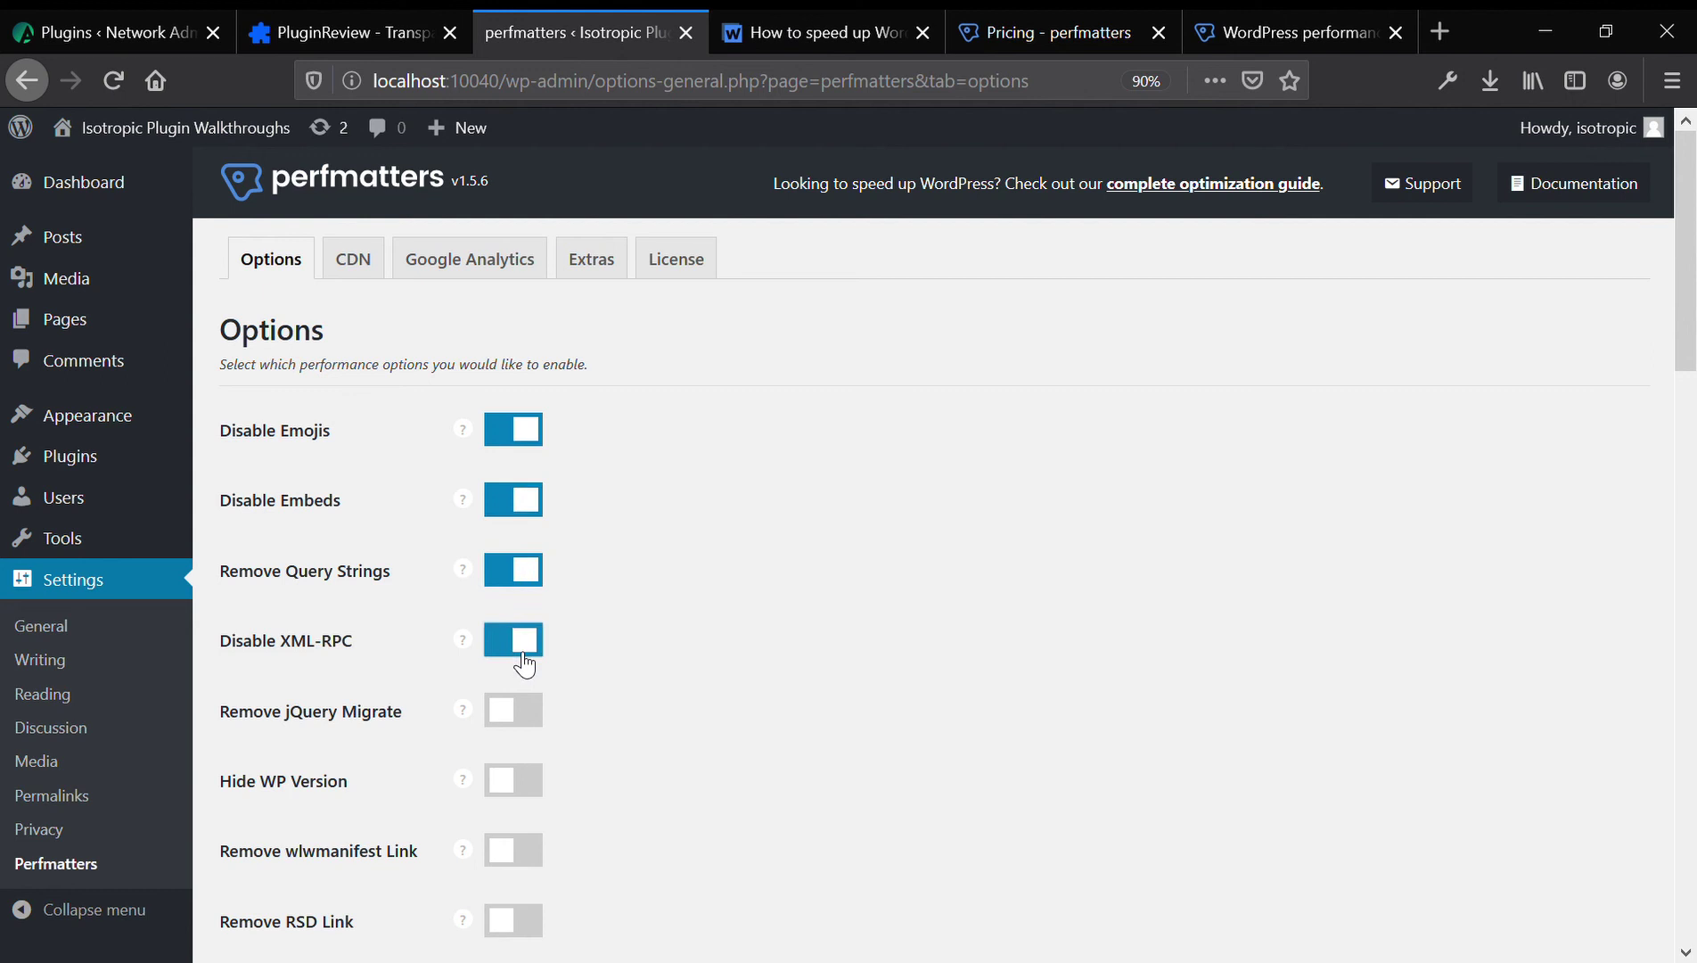
click(526, 724)
Browse the CDN and Google Analytics tabs, then open the Extras settings.
click(351, 262)
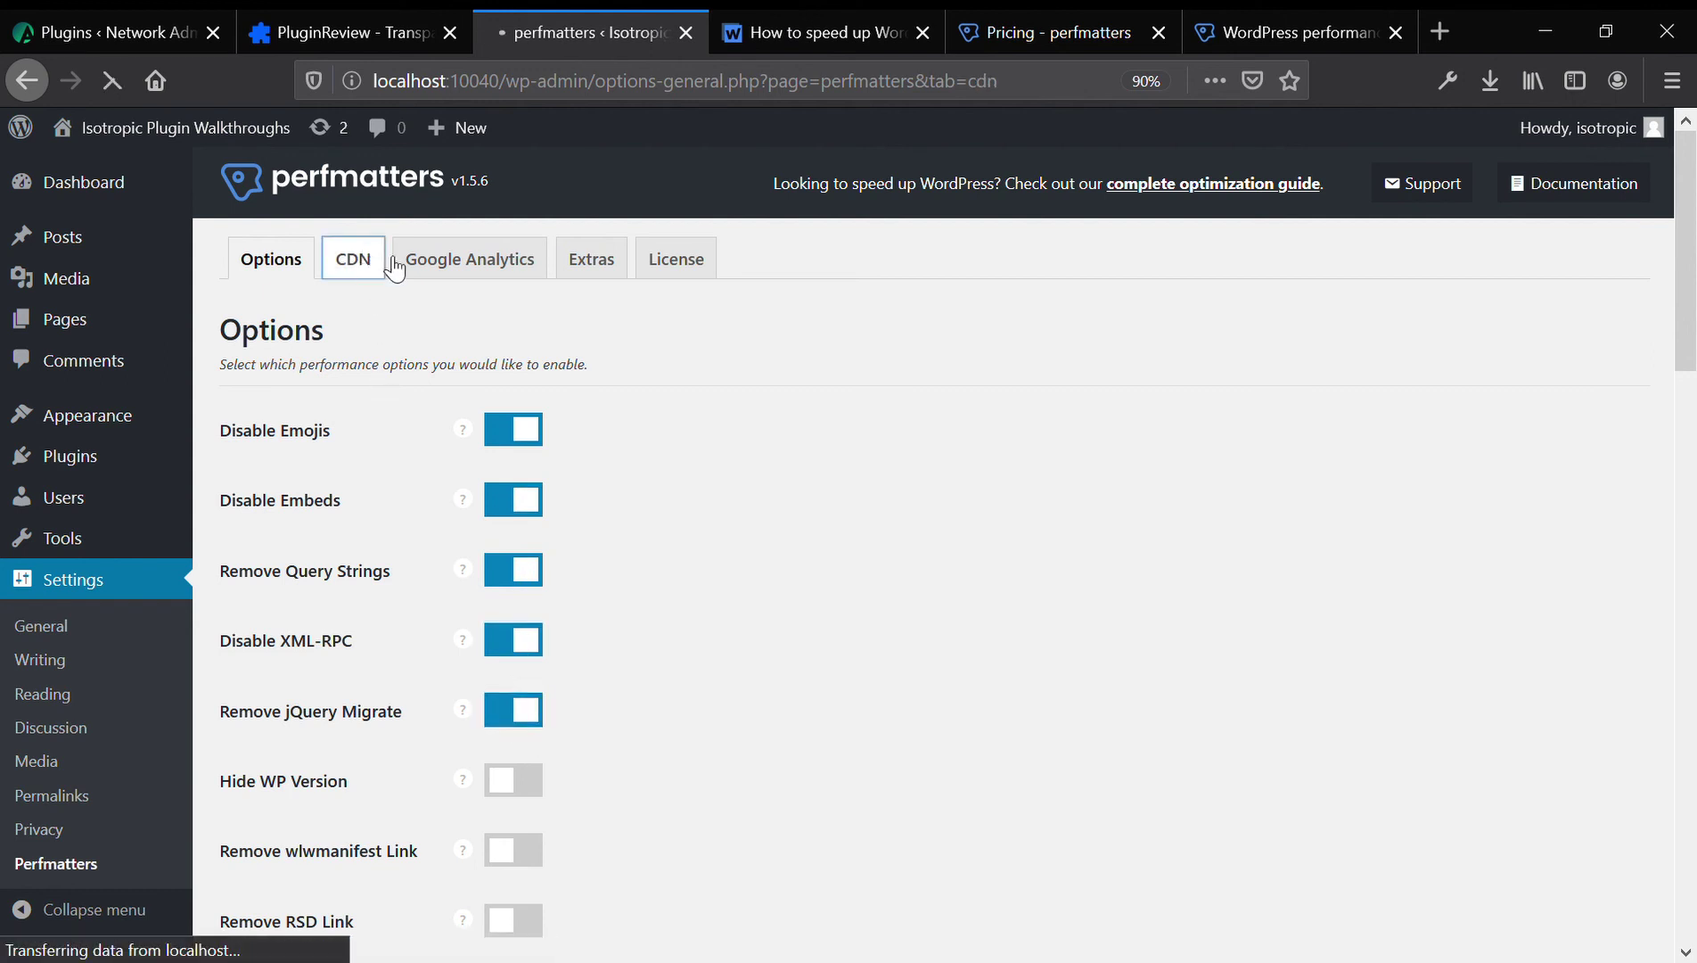
click(432, 280)
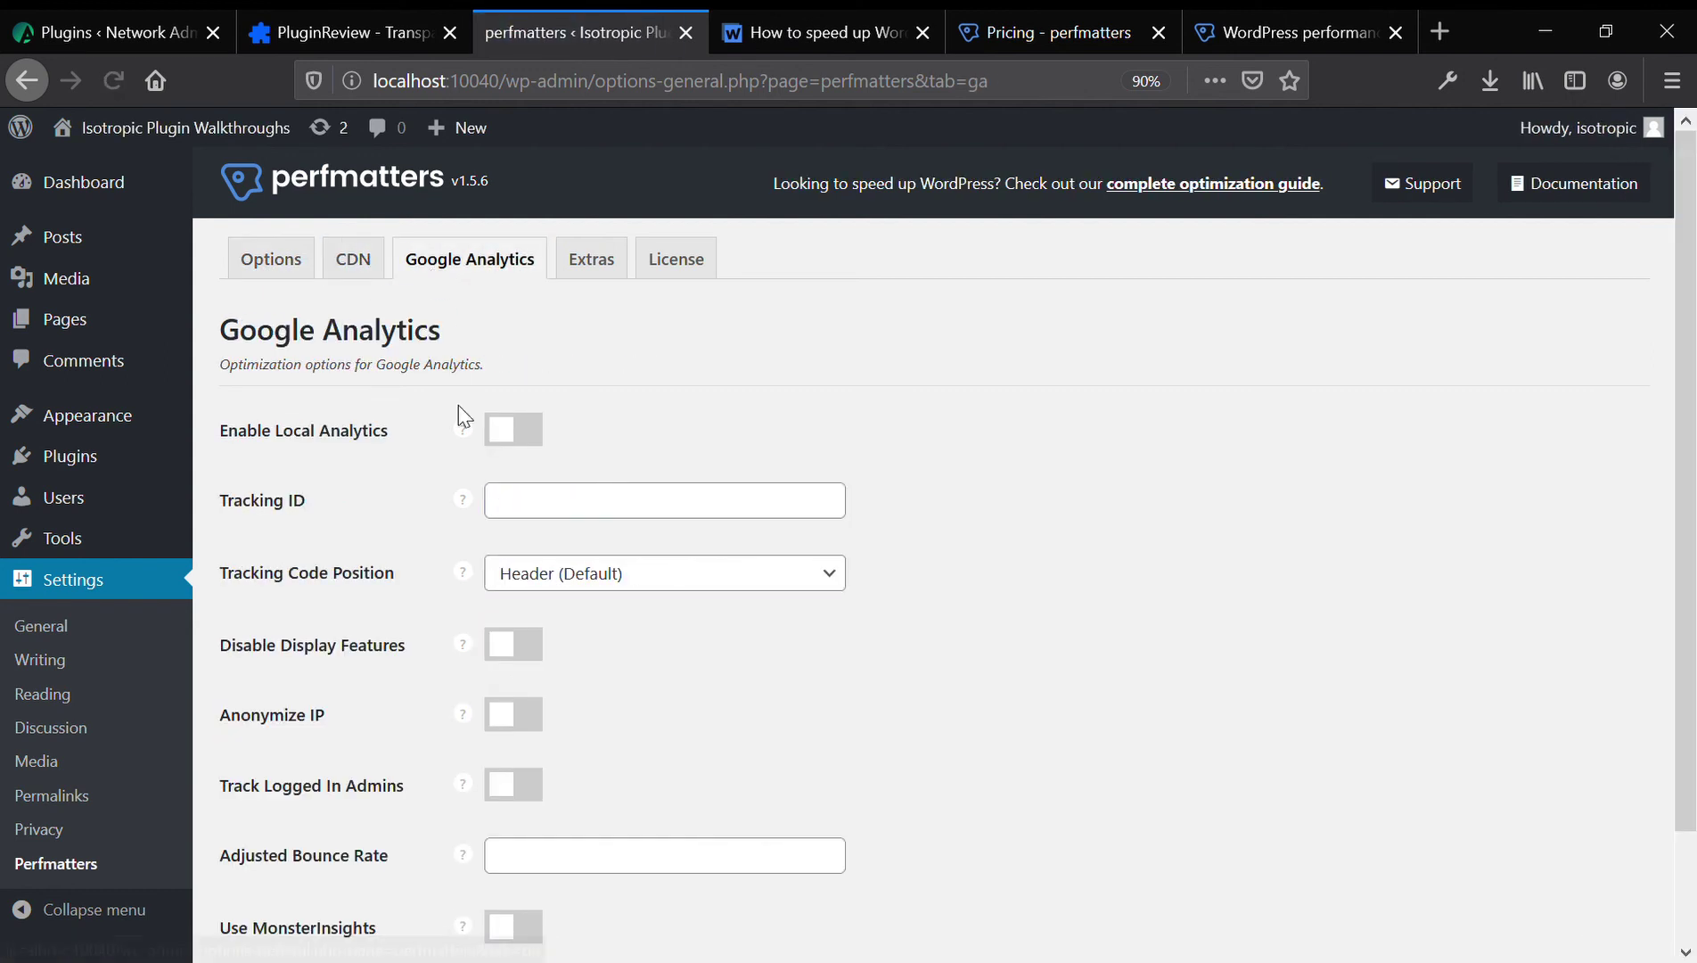
scroll(459, 404, down, 2)
scroll(428, 569, up, 2)
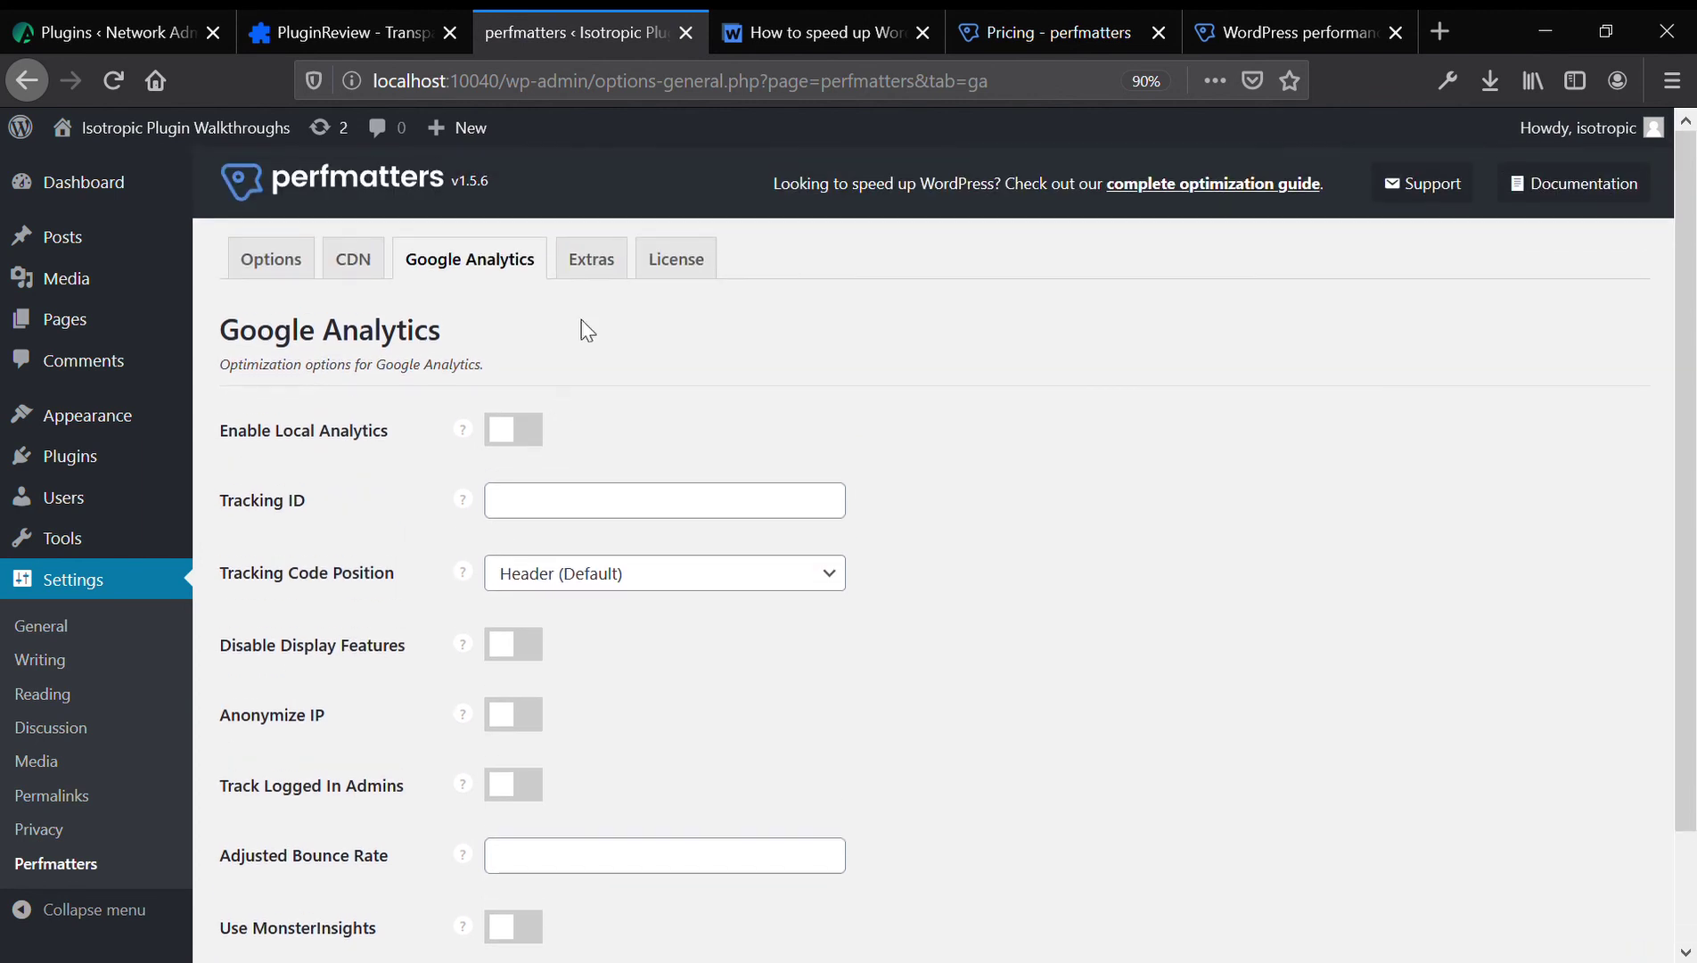
click(604, 275)
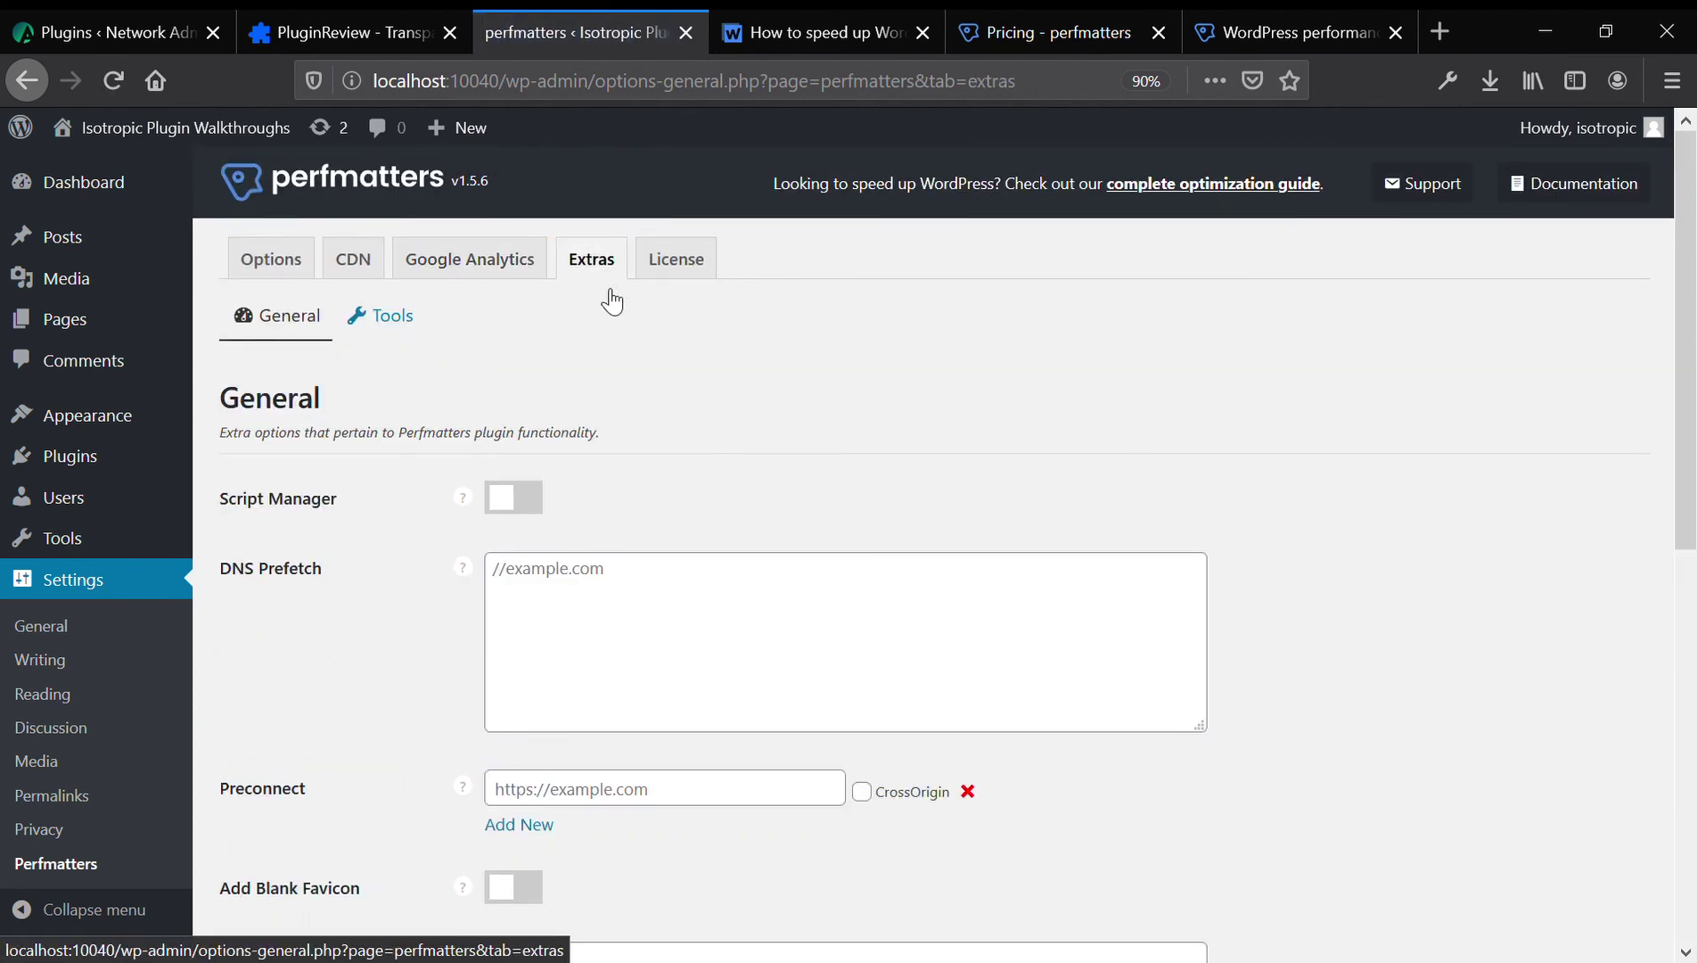
scroll(595, 461, down, 3)
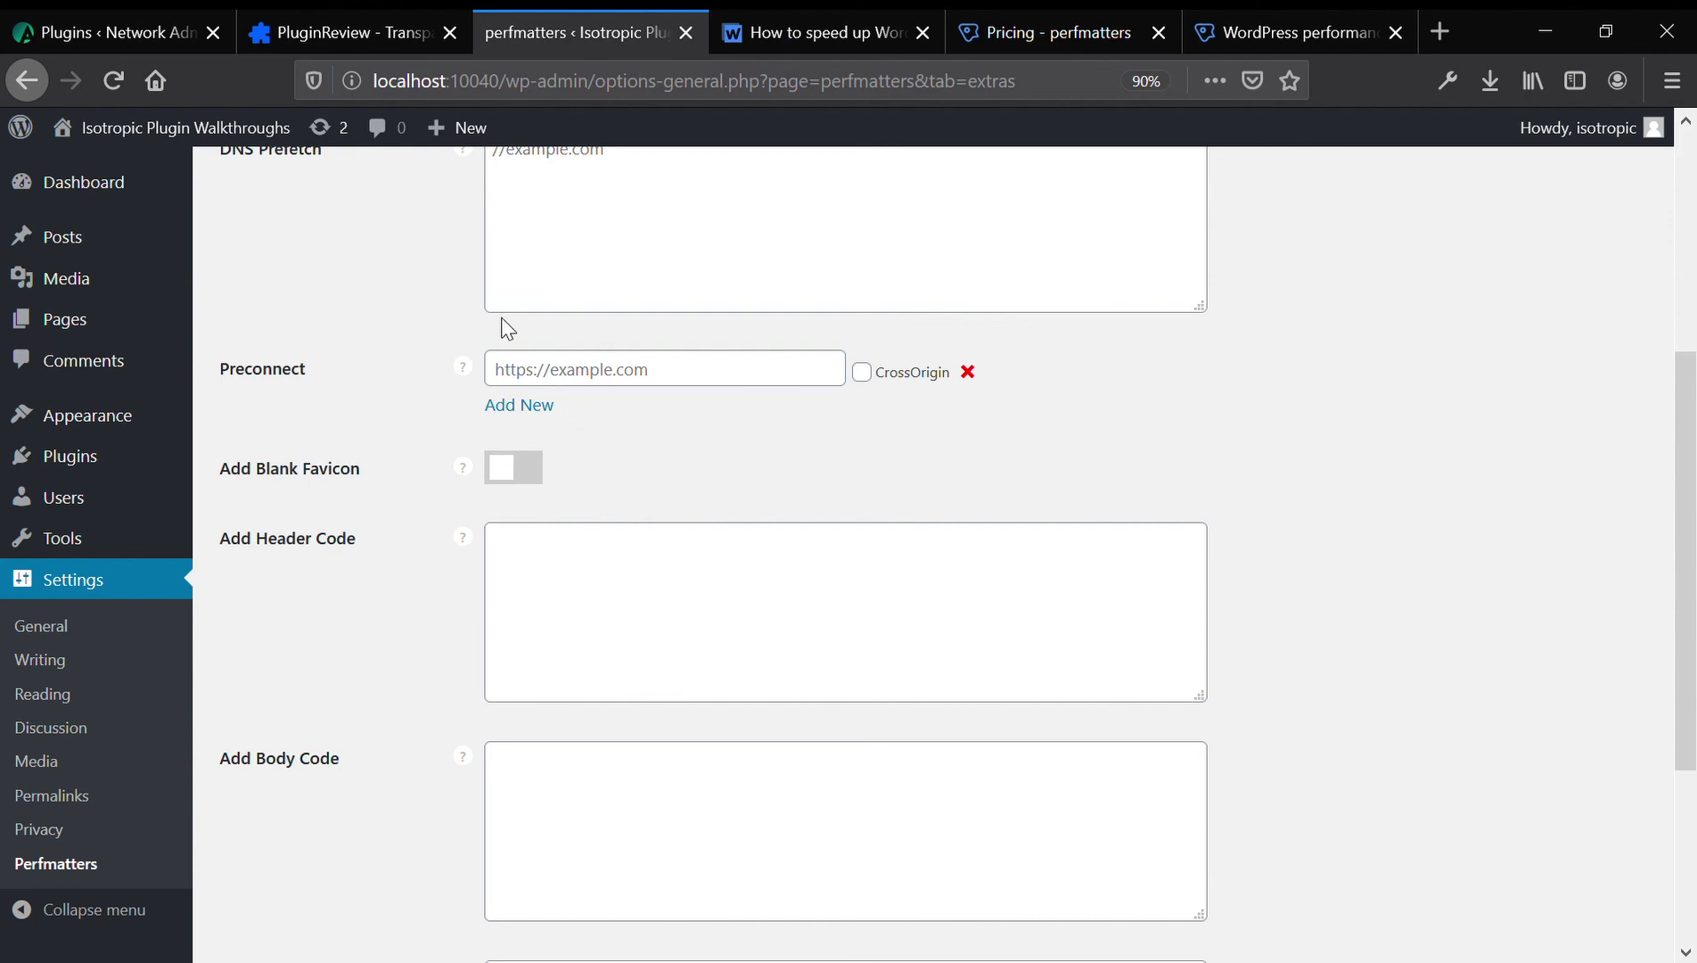
Give Sprout Invoices five stars on its Plugin Review page, then go back to the homepage.
click(333, 30)
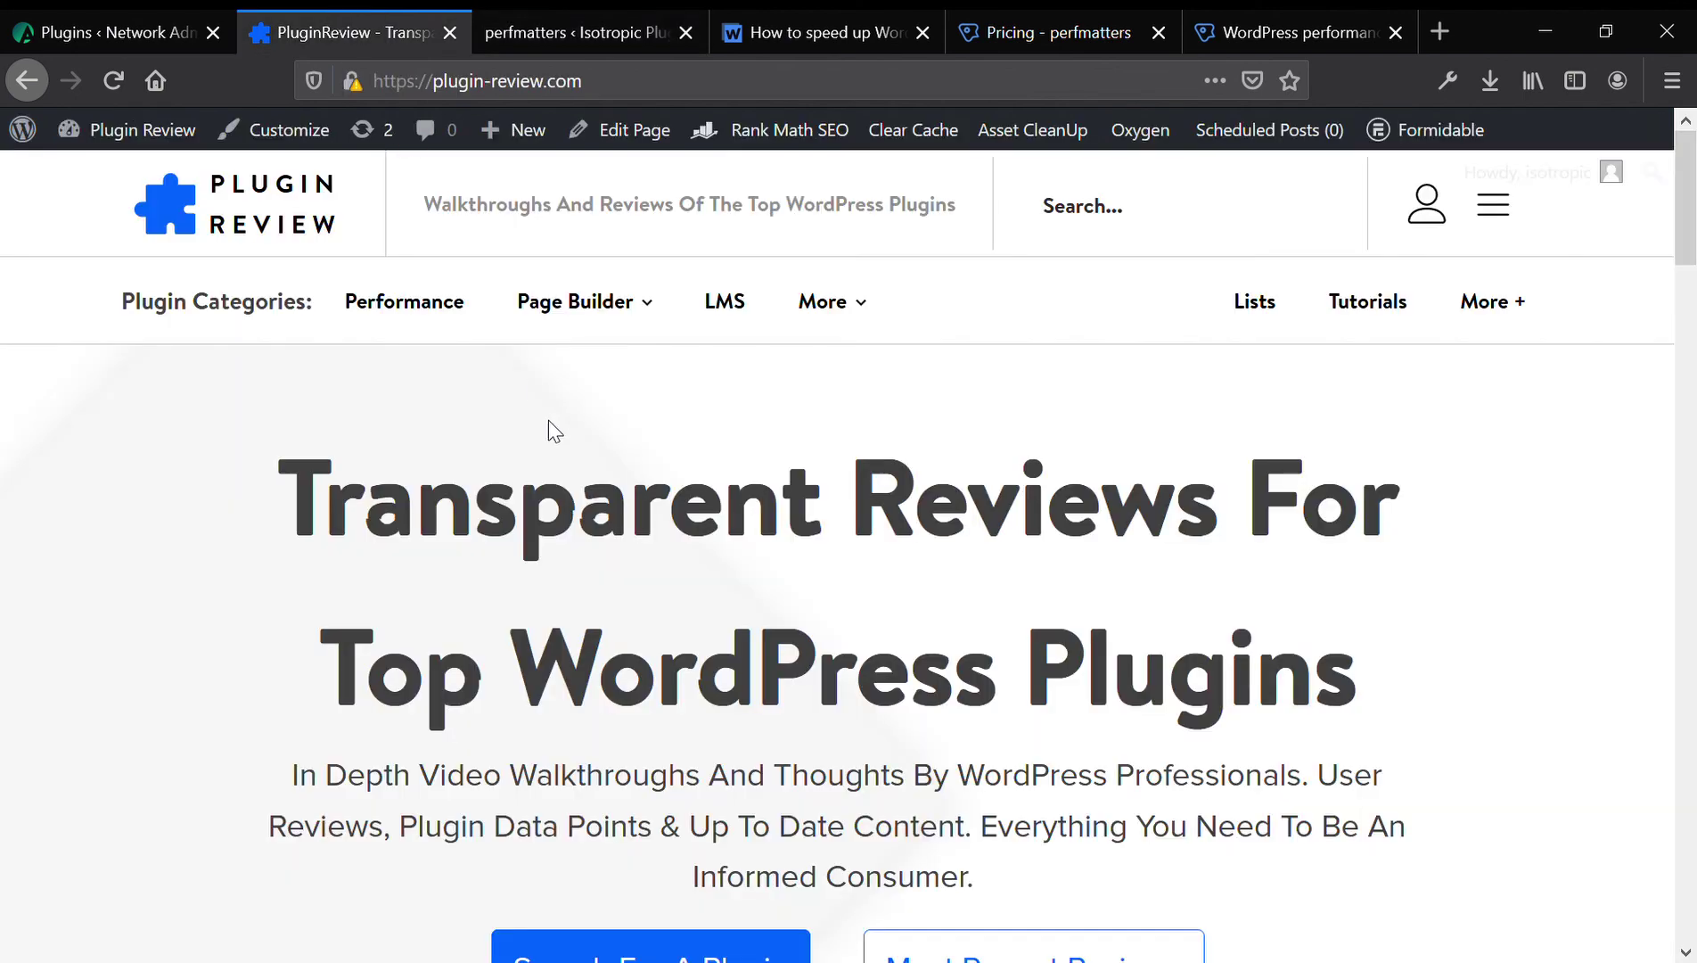
scroll(560, 433, down, 5)
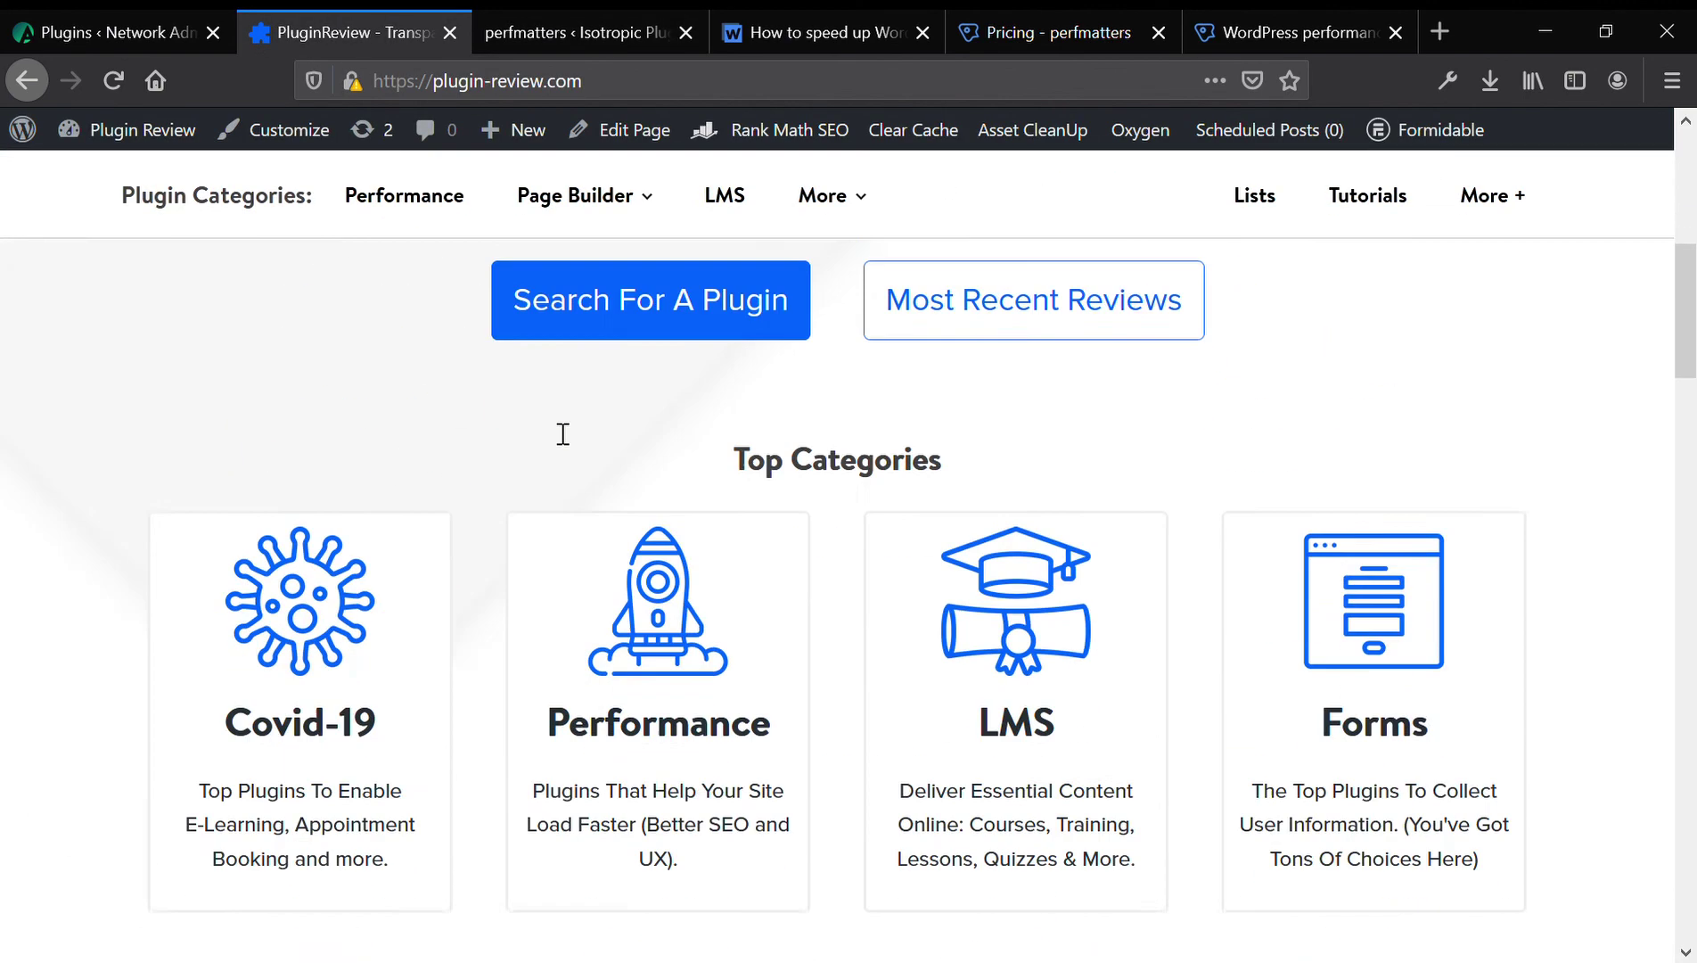
scroll(561, 434, down, 10)
scroll(562, 432, down, 10)
scroll(563, 435, up, 3)
scroll(564, 434, up, 15)
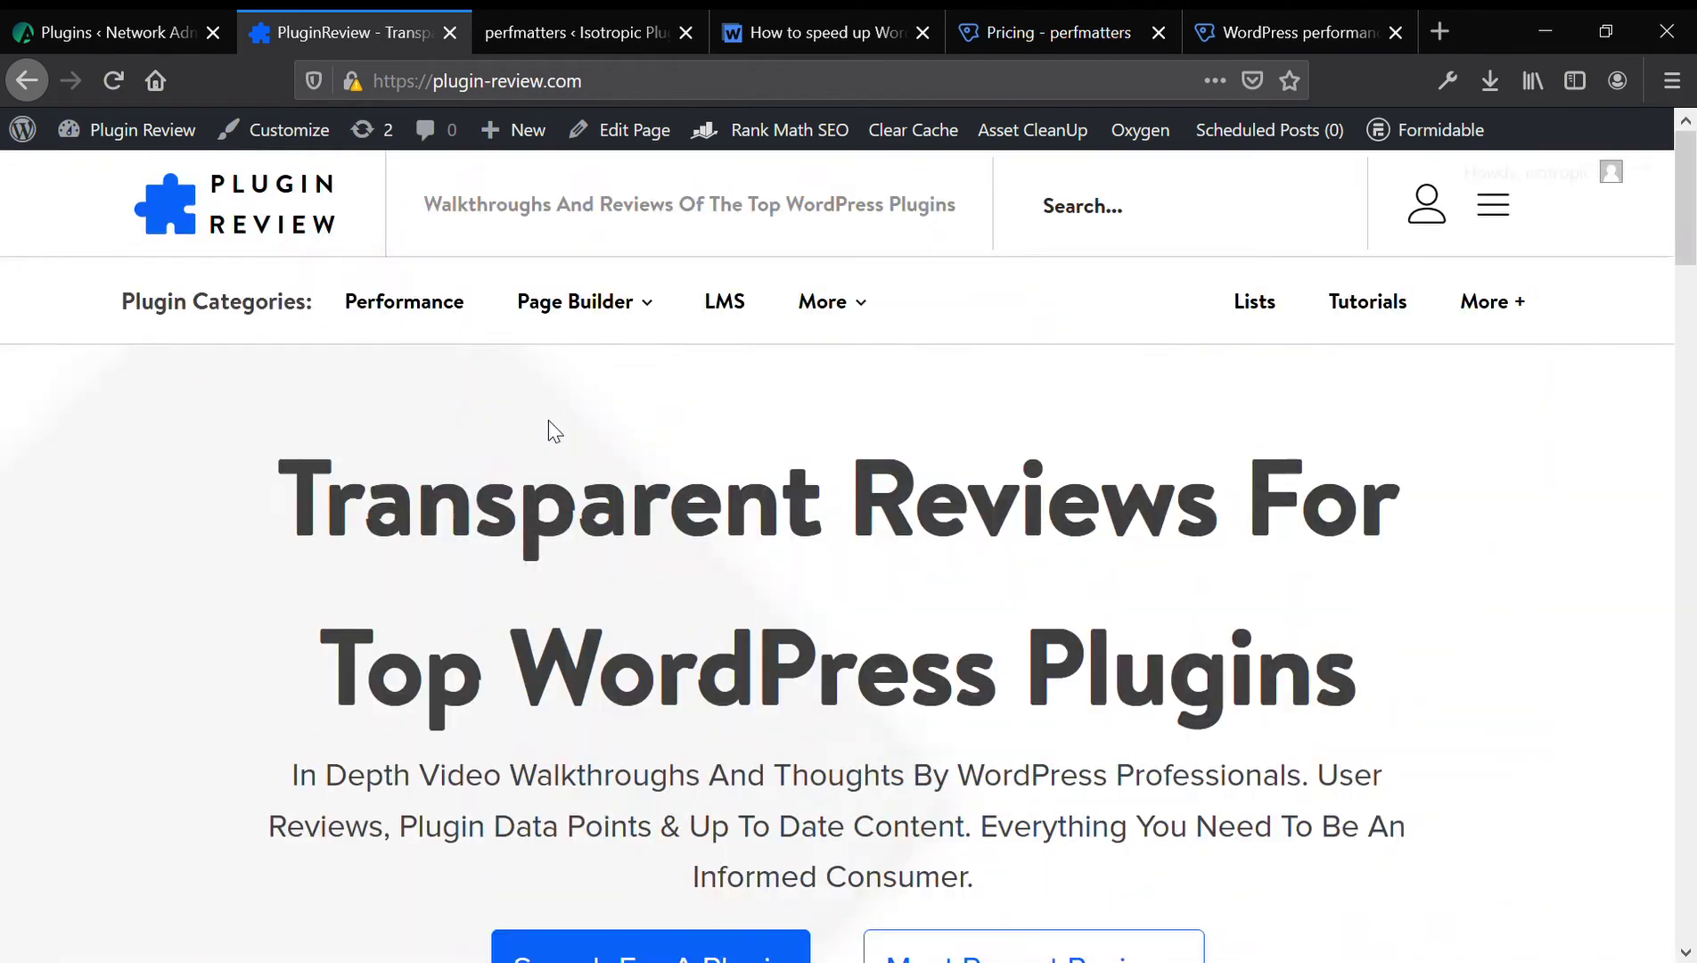
scroll(563, 435, down, 10)
scroll(563, 433, down, 3)
click(562, 433)
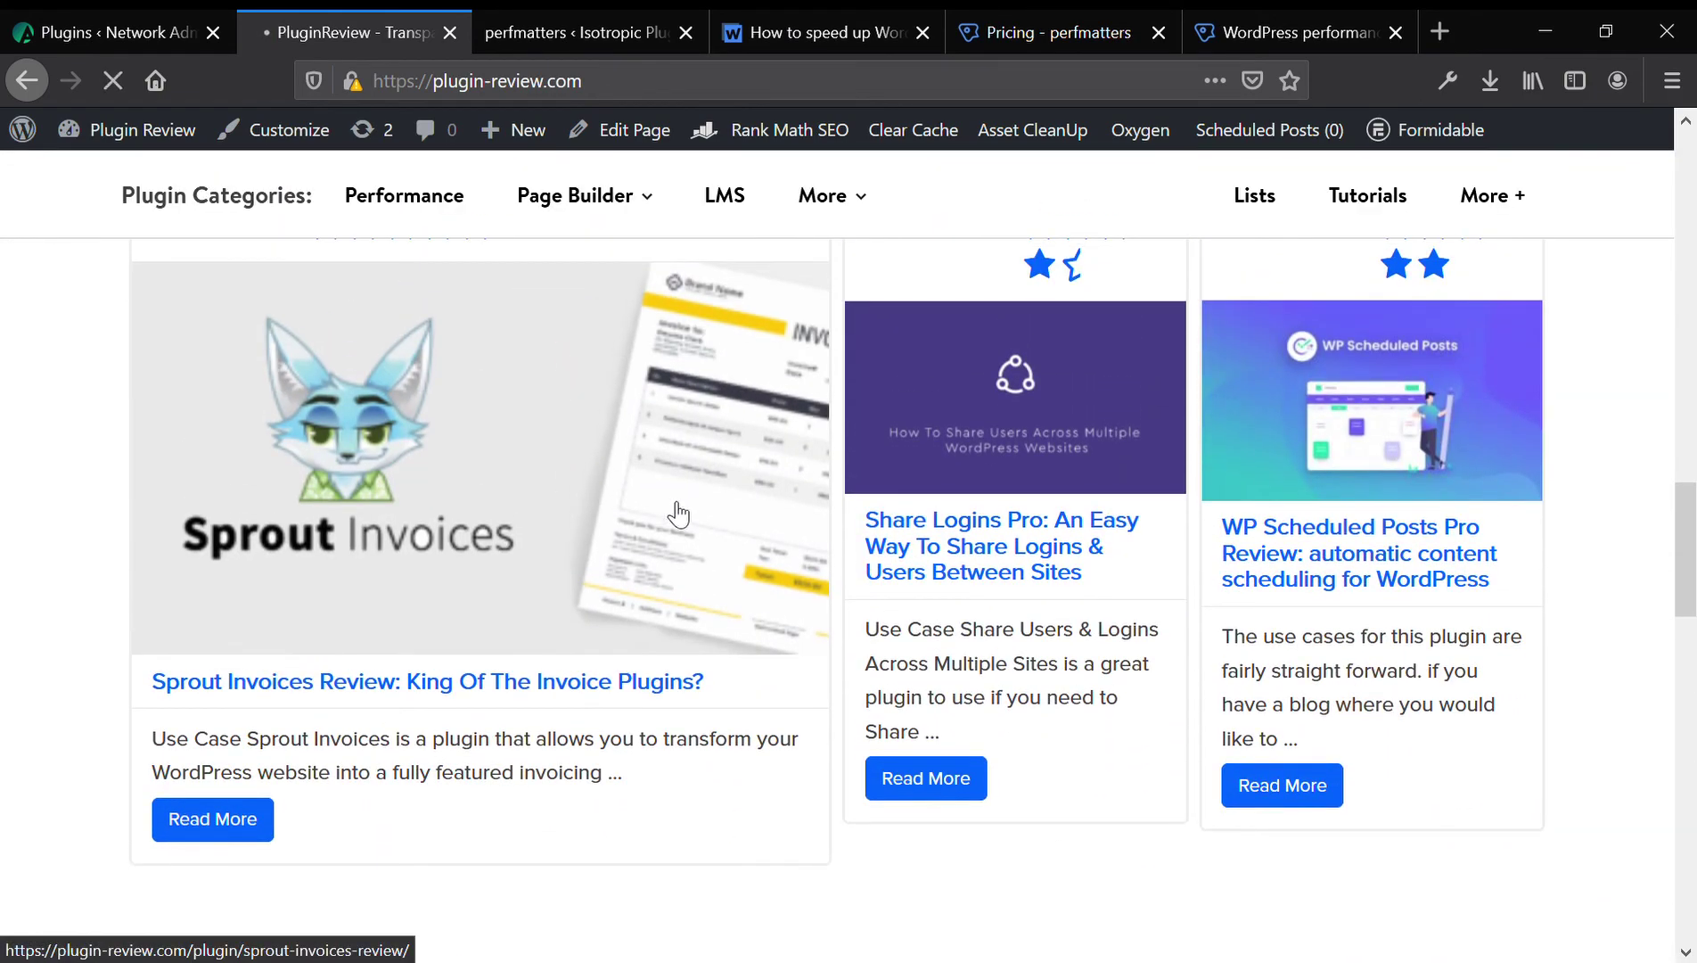
click(677, 514)
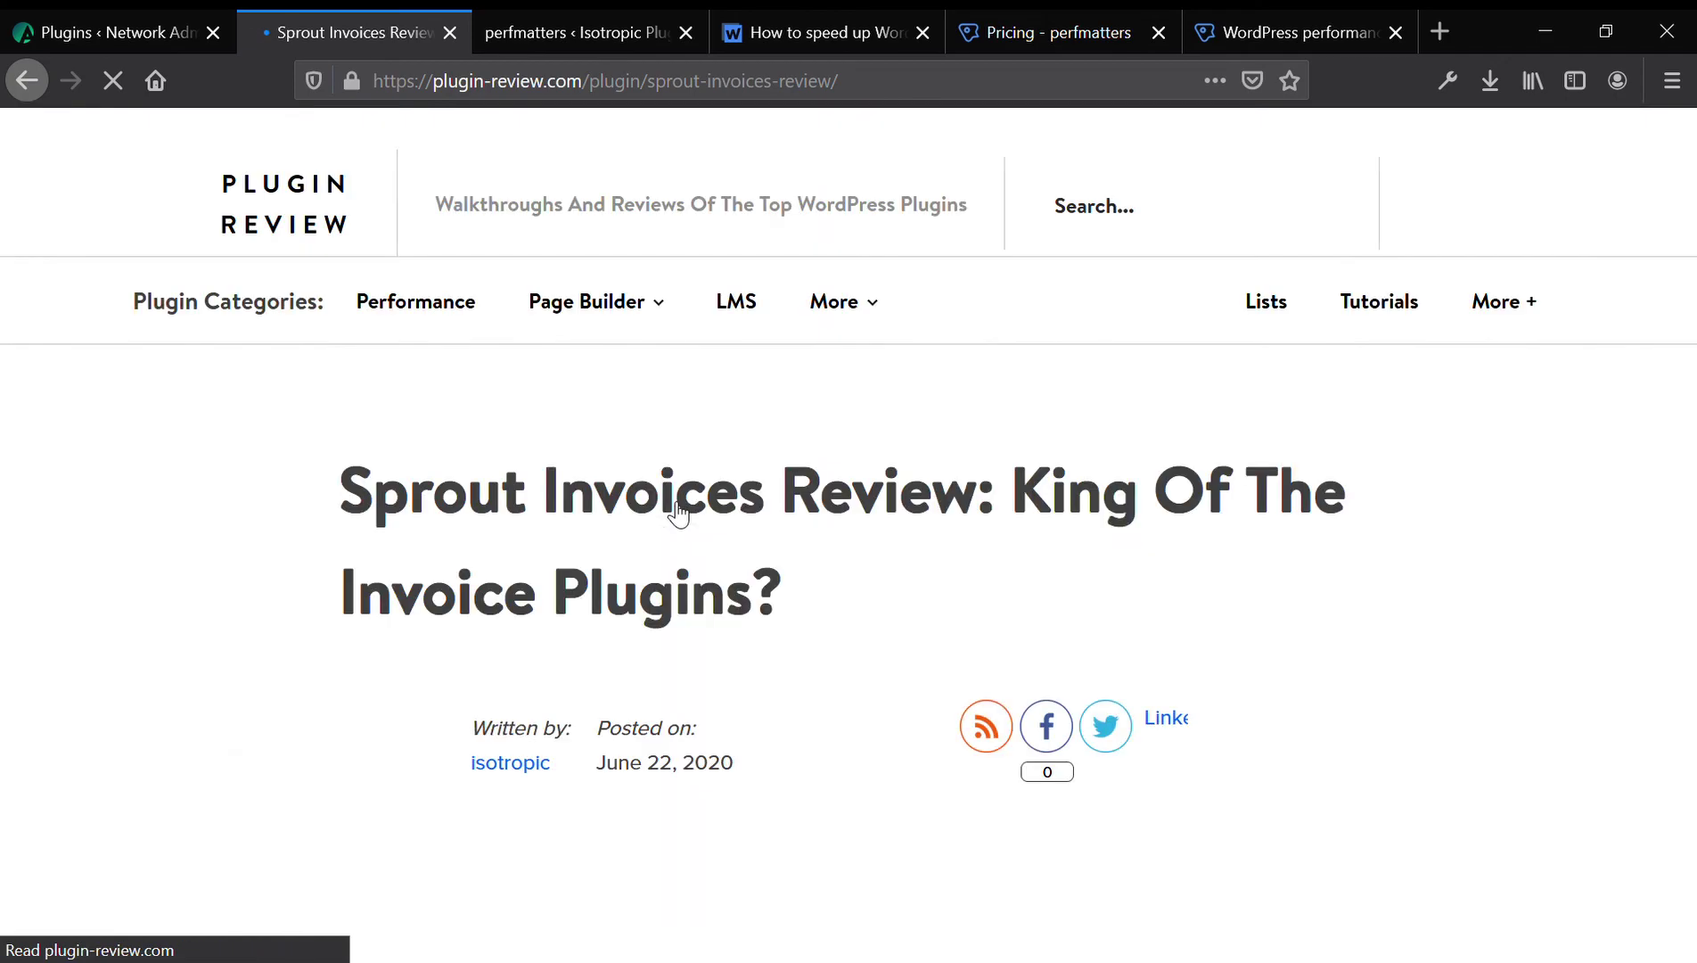
scroll(681, 515, down, 5)
scroll(682, 515, down, 5)
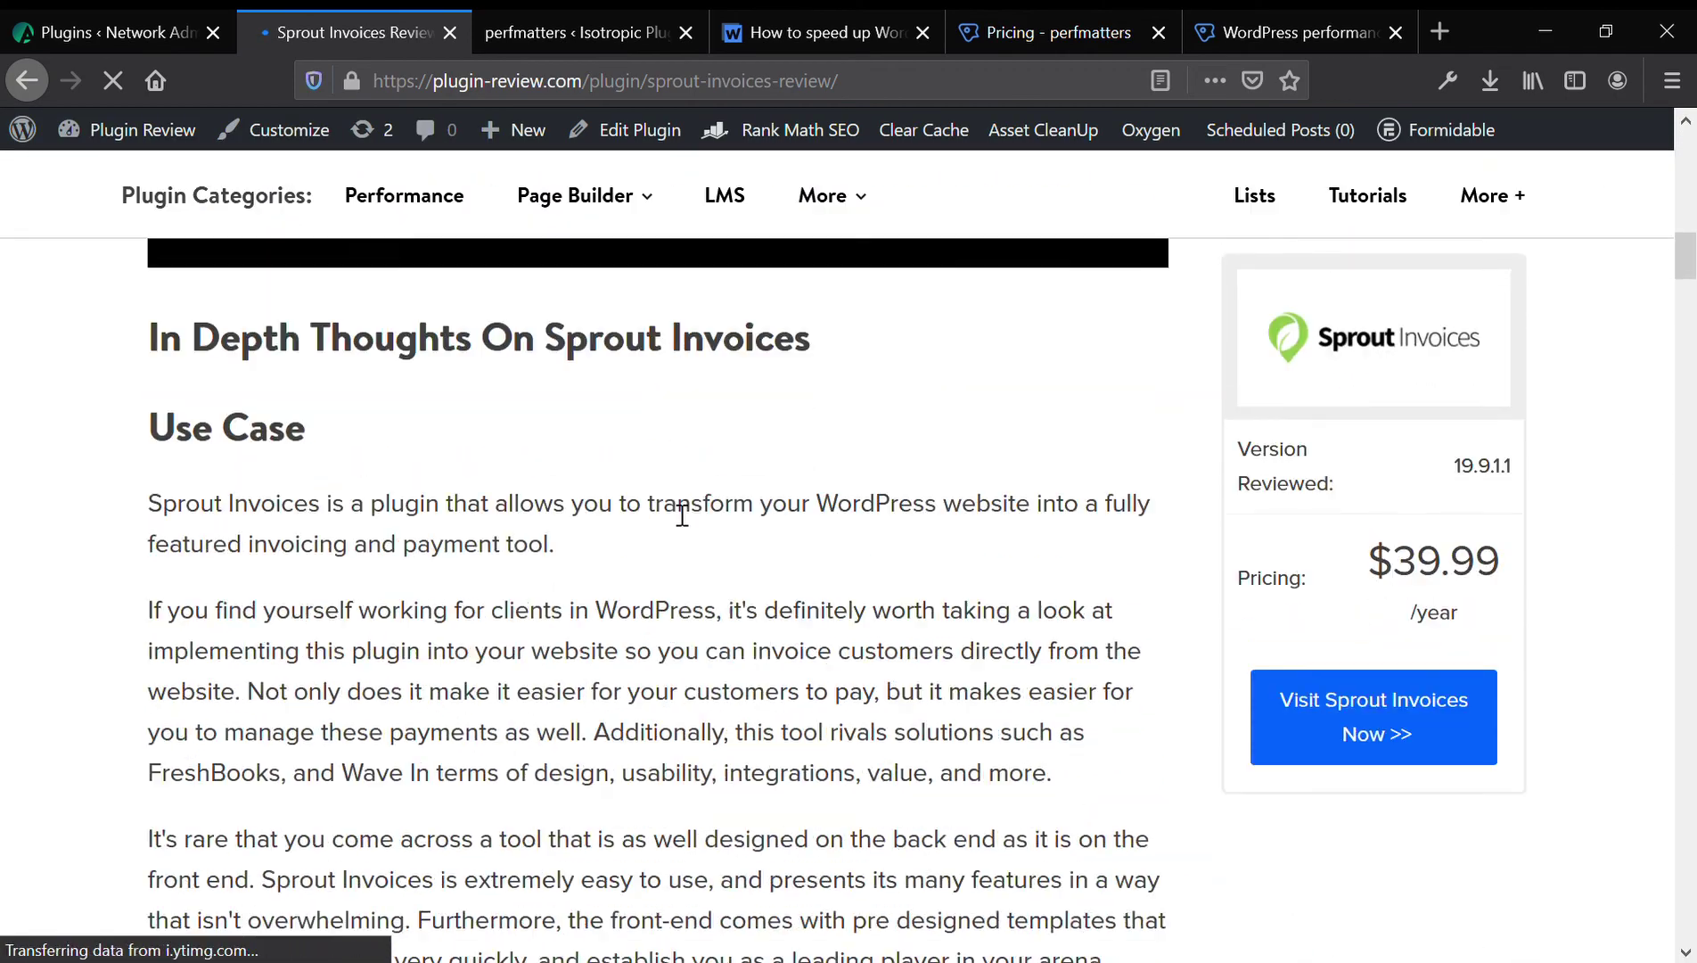
scroll(681, 515, down, 5)
scroll(682, 515, down, 5)
scroll(682, 515, down, 5)
scroll(682, 515, down, 5)
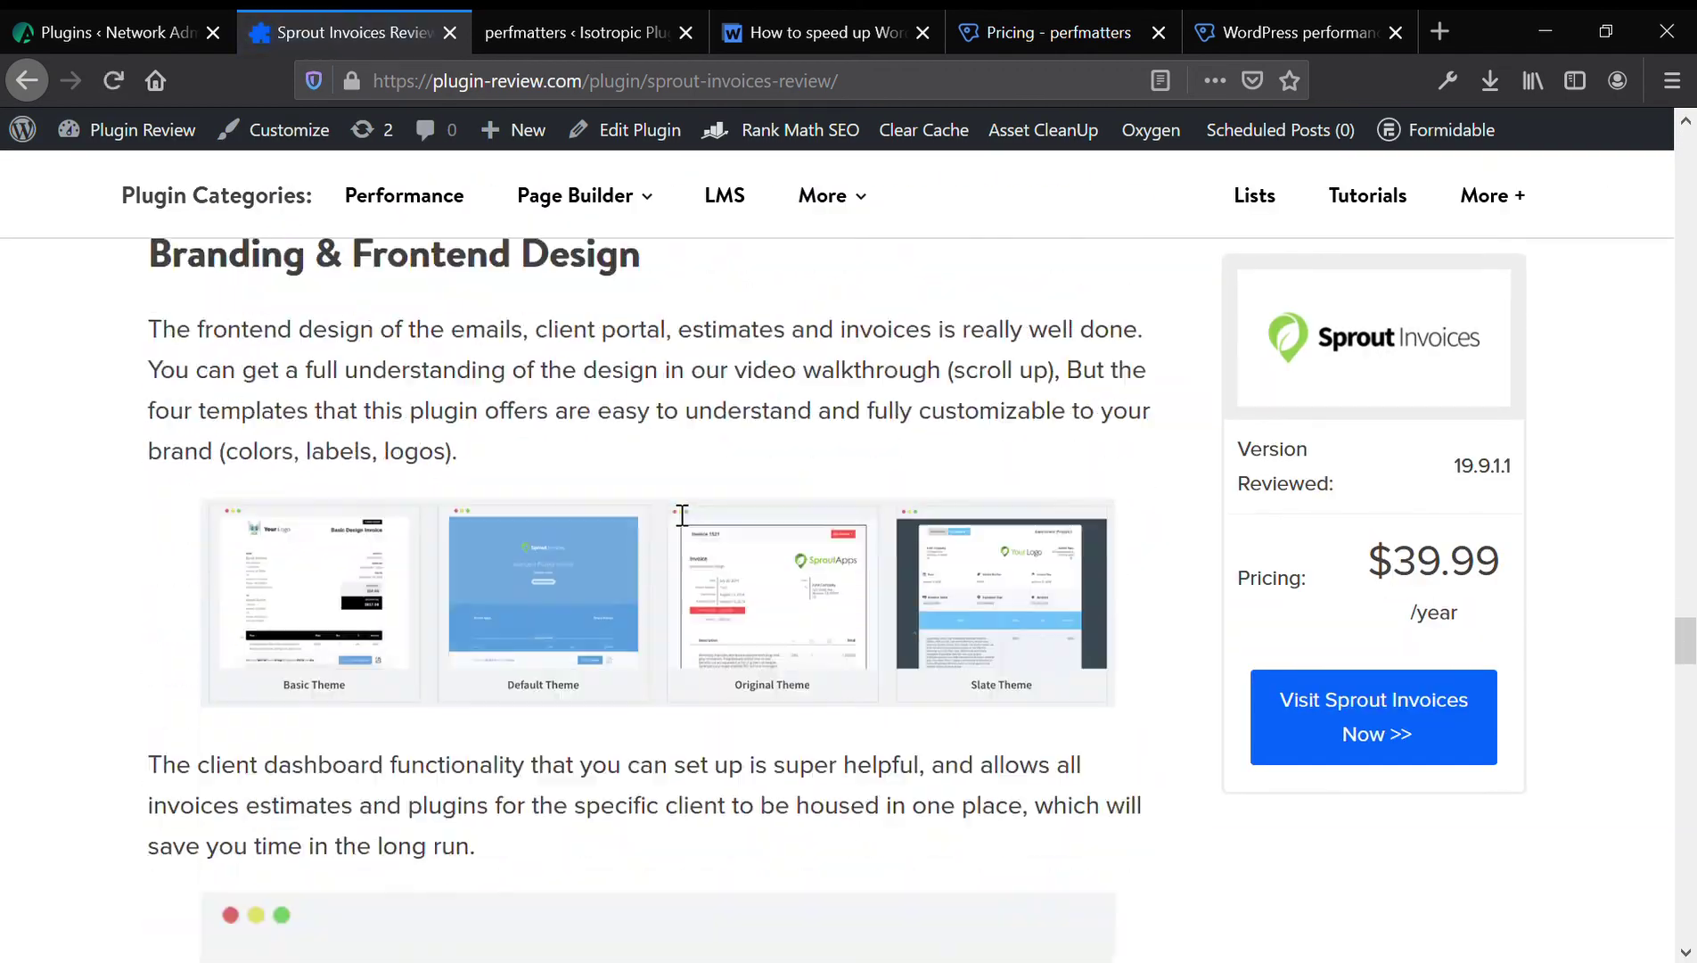
scroll(681, 515, down, 5)
scroll(682, 514, down, 5)
scroll(682, 515, down, 5)
scroll(682, 515, down, 5)
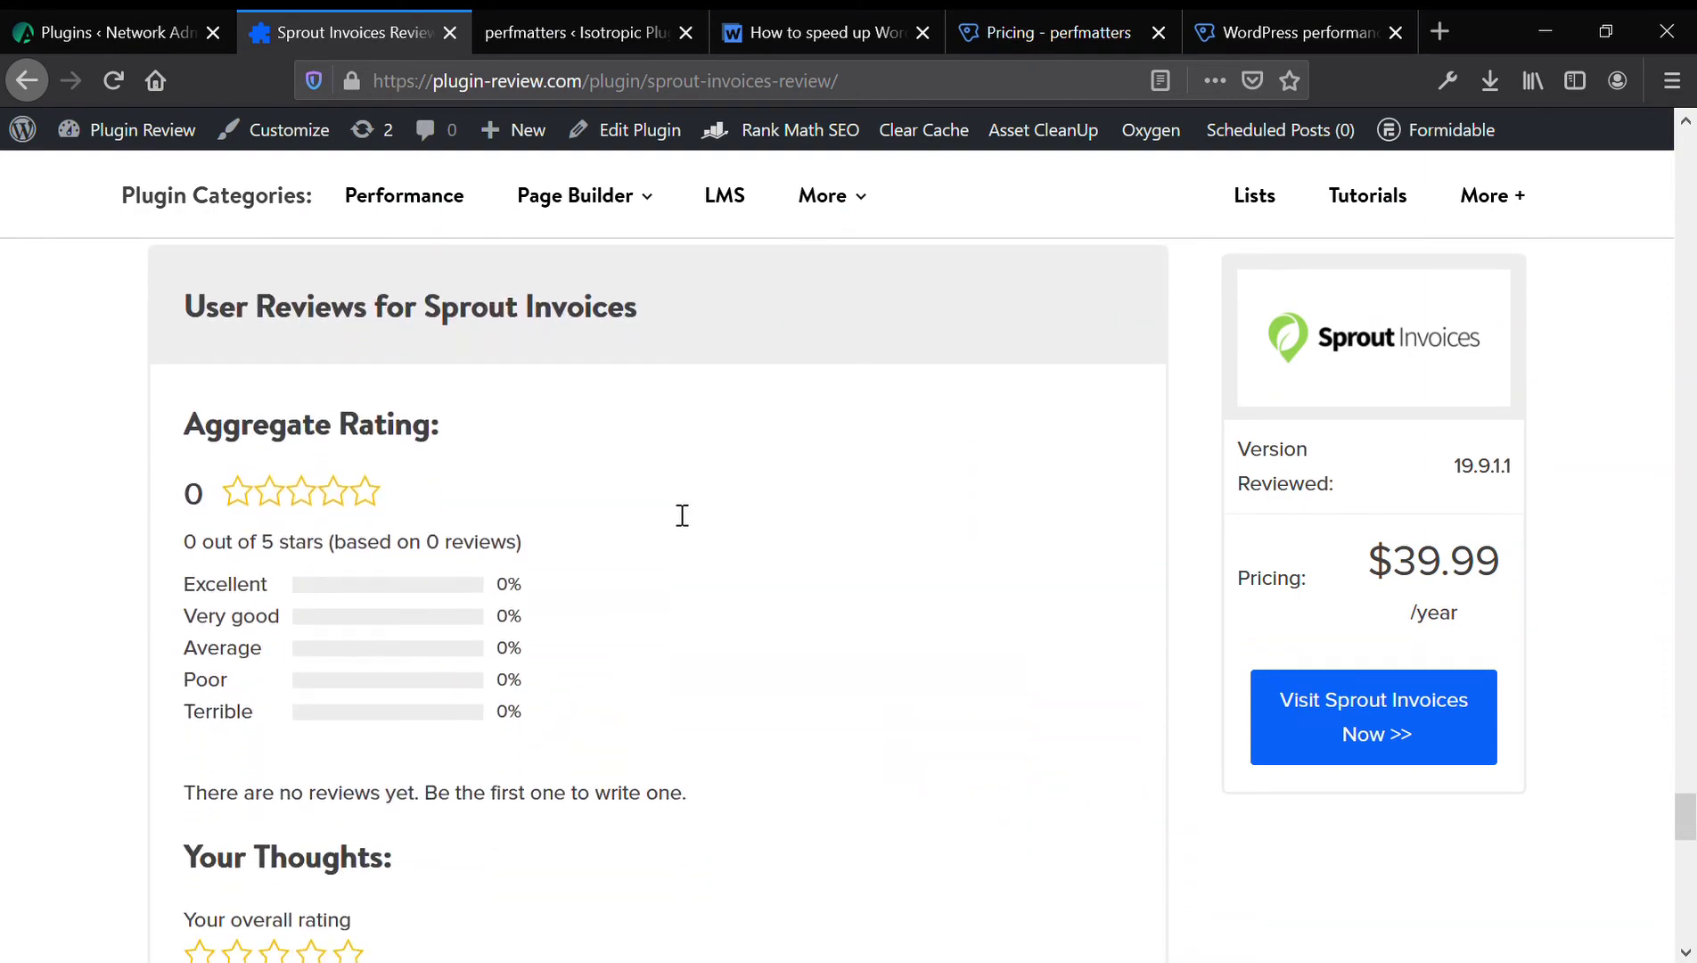
scroll(683, 515, down, 3)
scroll(682, 515, up, 2)
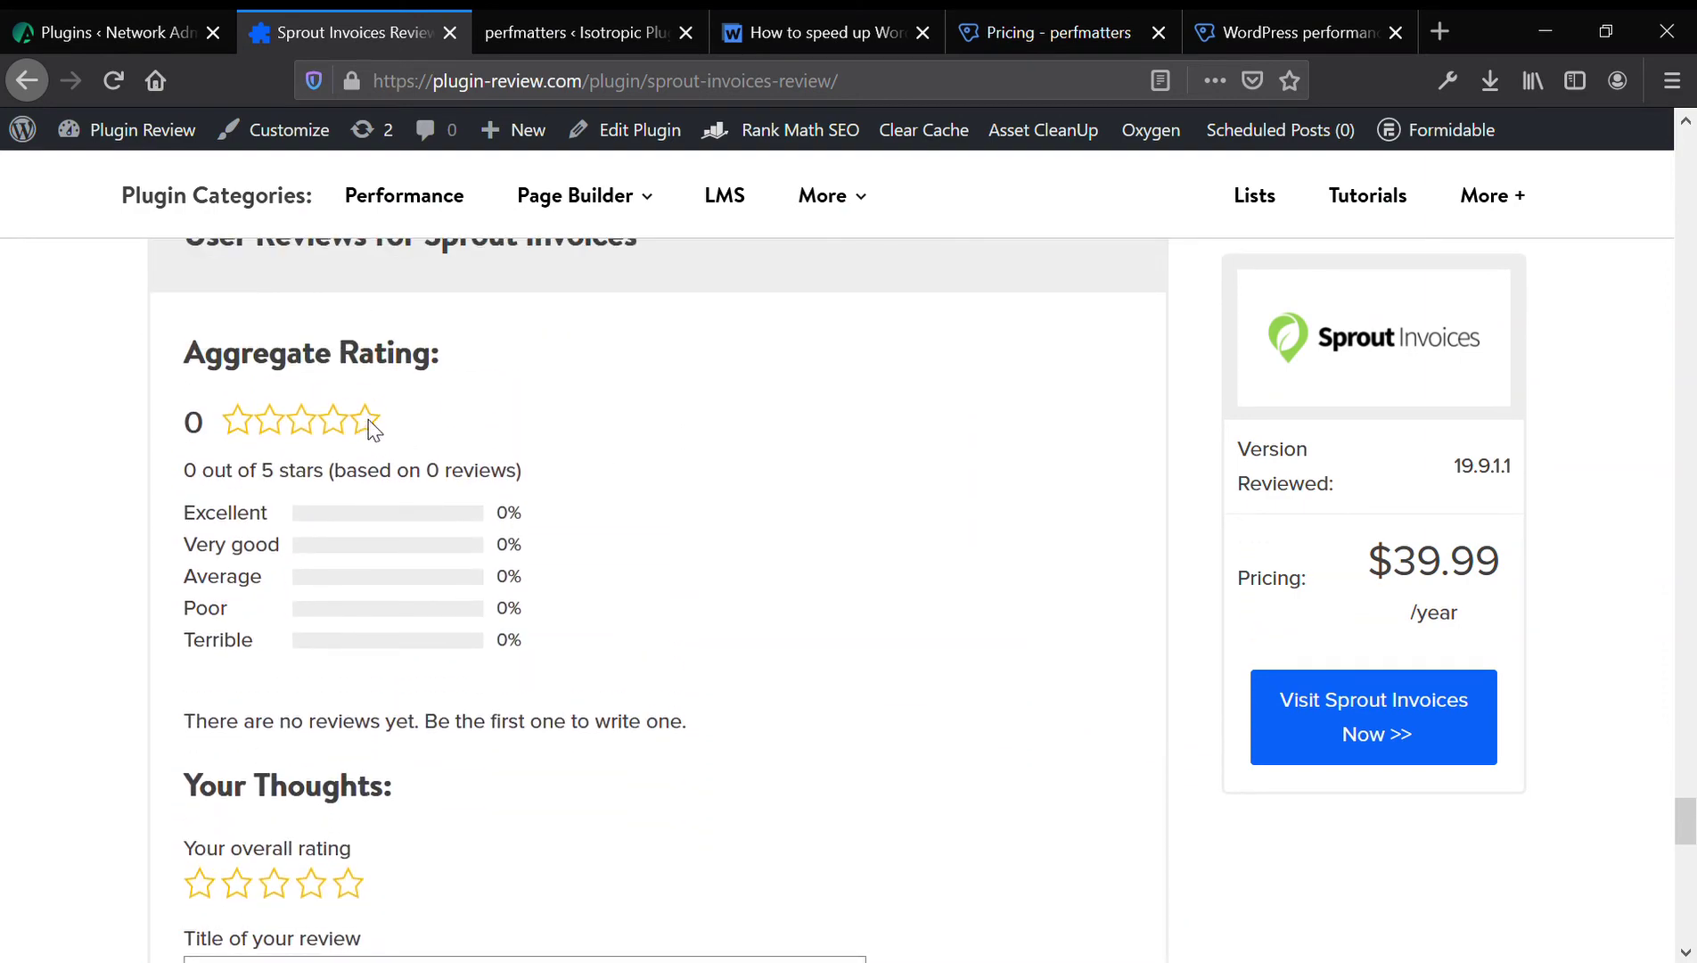
scroll(368, 429, up, 3)
scroll(368, 429, down, 6)
scroll(367, 429, down, 2)
click(360, 477)
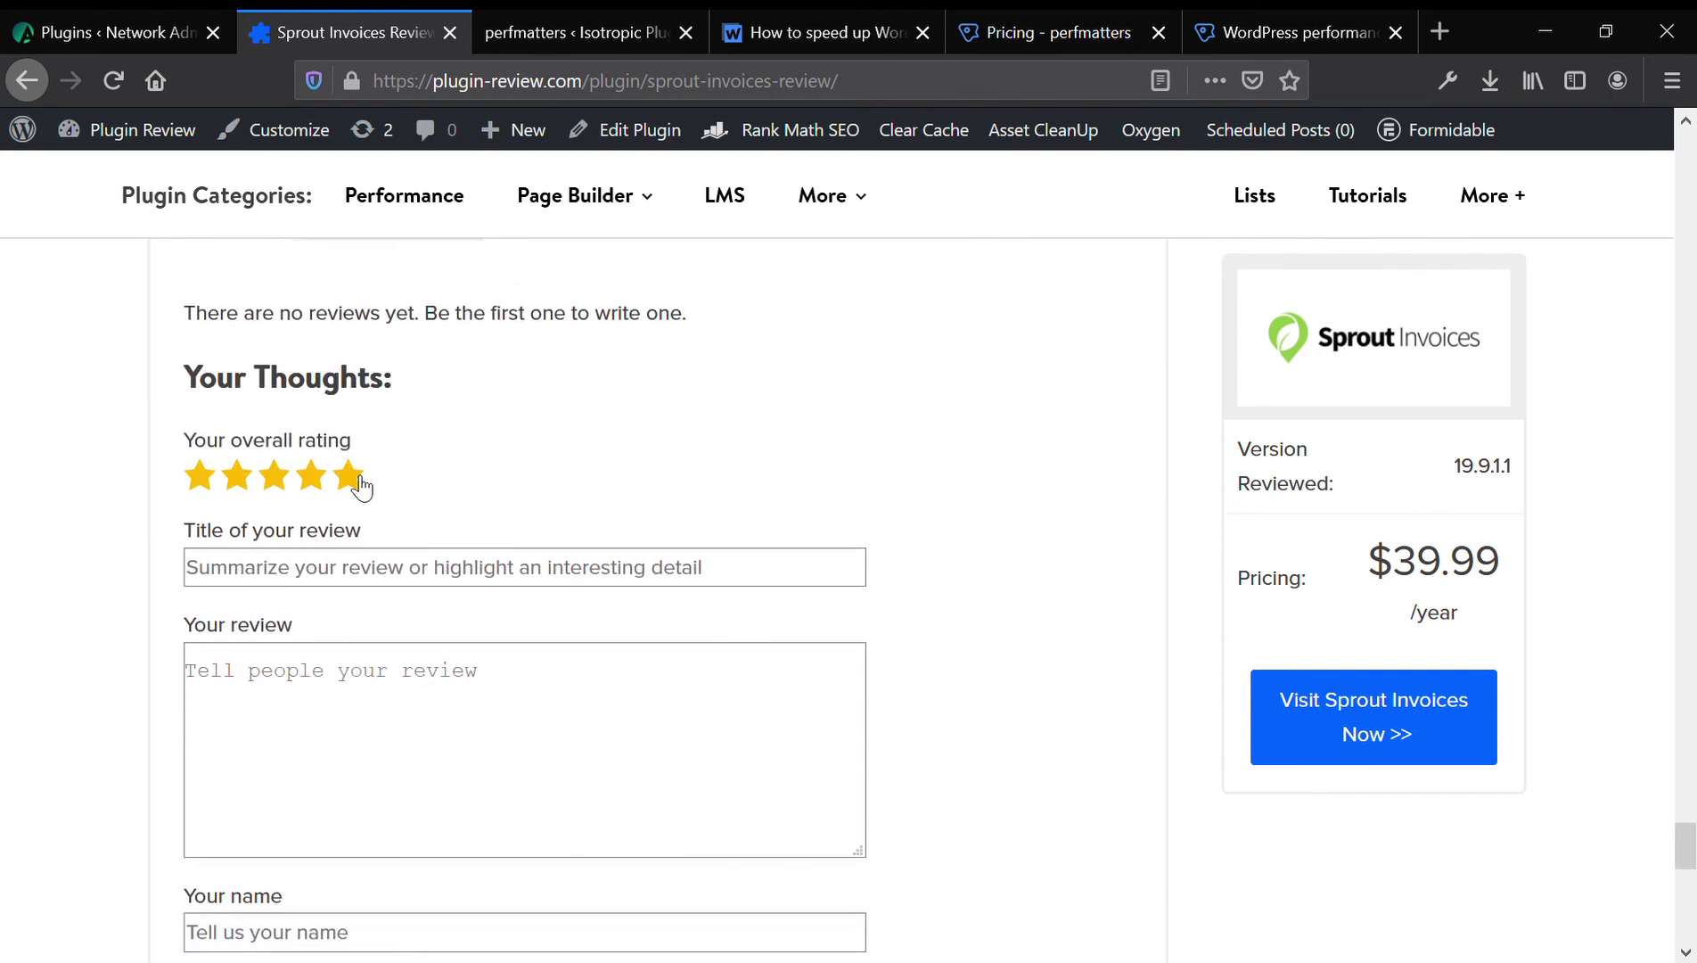
scroll(511, 823, down, 5)
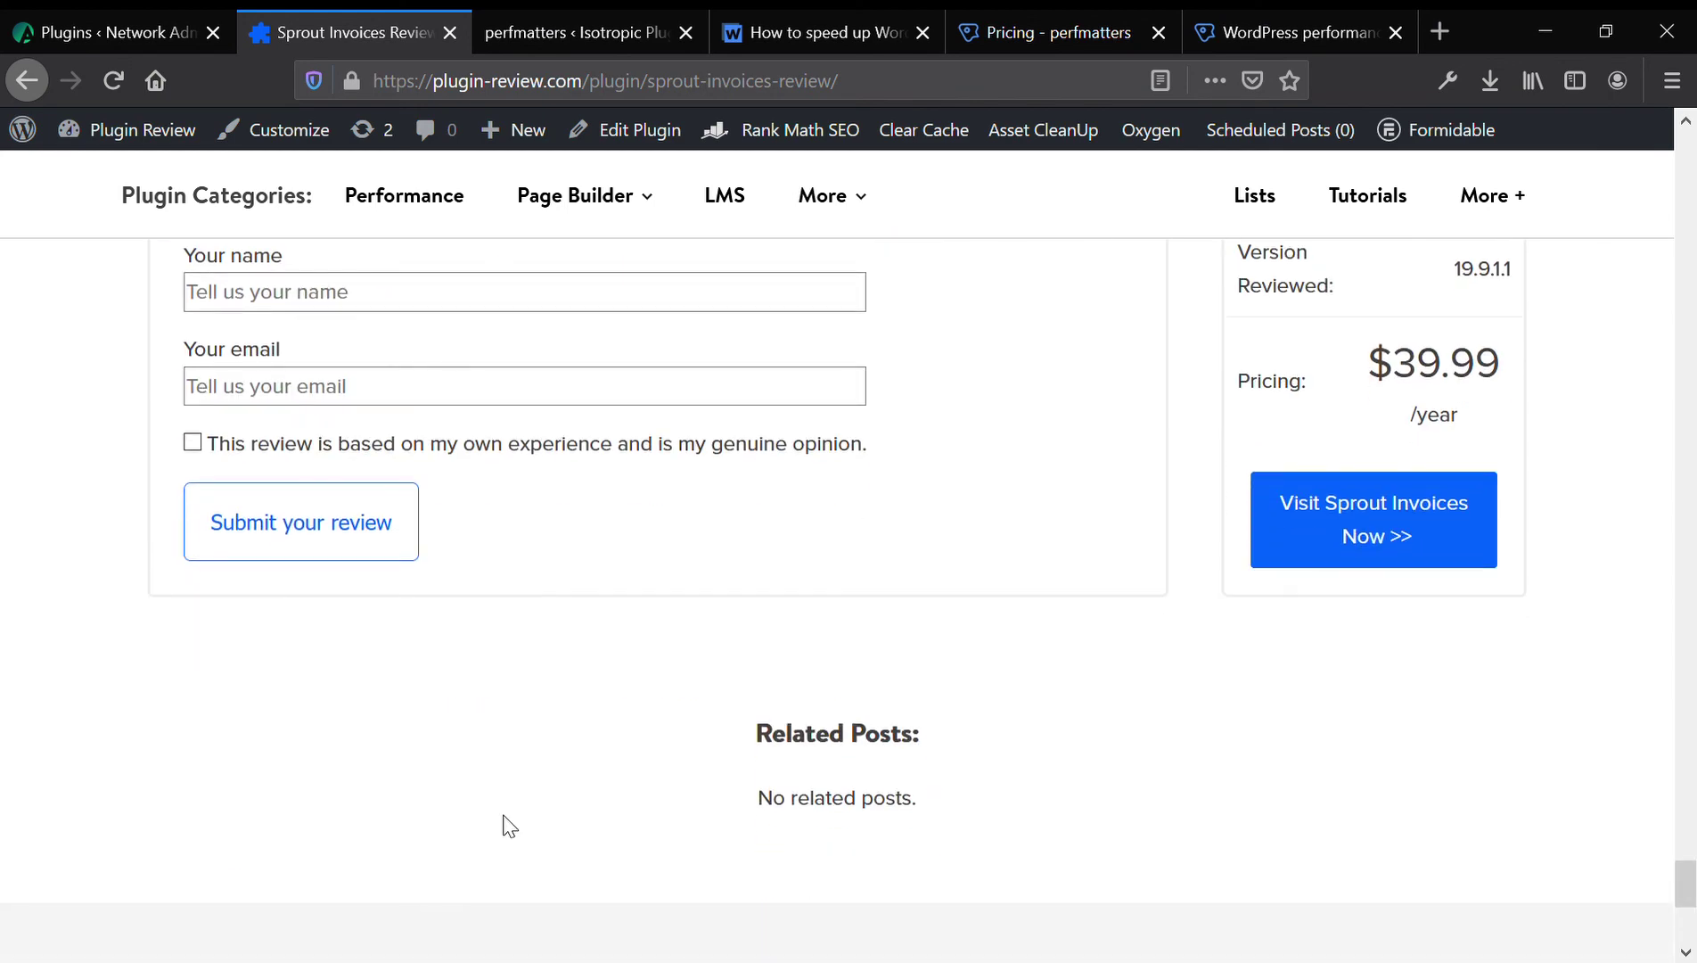
scroll(509, 825, up, 1)
scroll(510, 825, down, 2)
scroll(510, 824, up, 3)
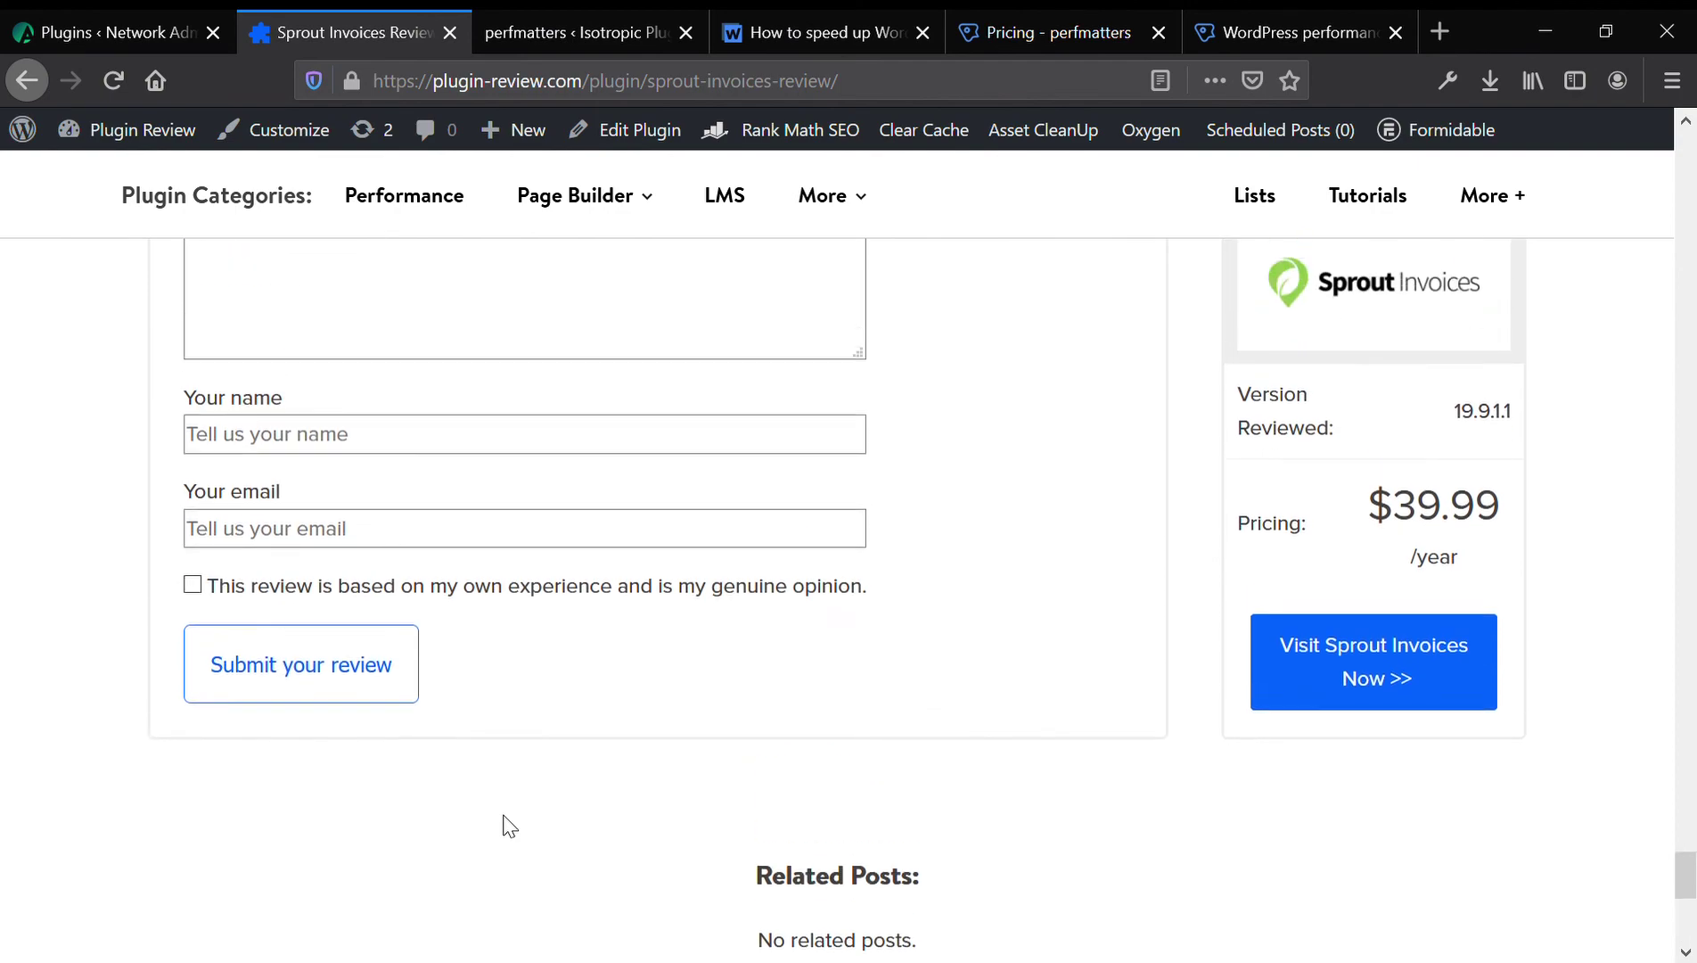
scroll(509, 826, up, 5)
scroll(510, 825, up, 5)
scroll(510, 824, up, 5)
scroll(517, 830, up, 5)
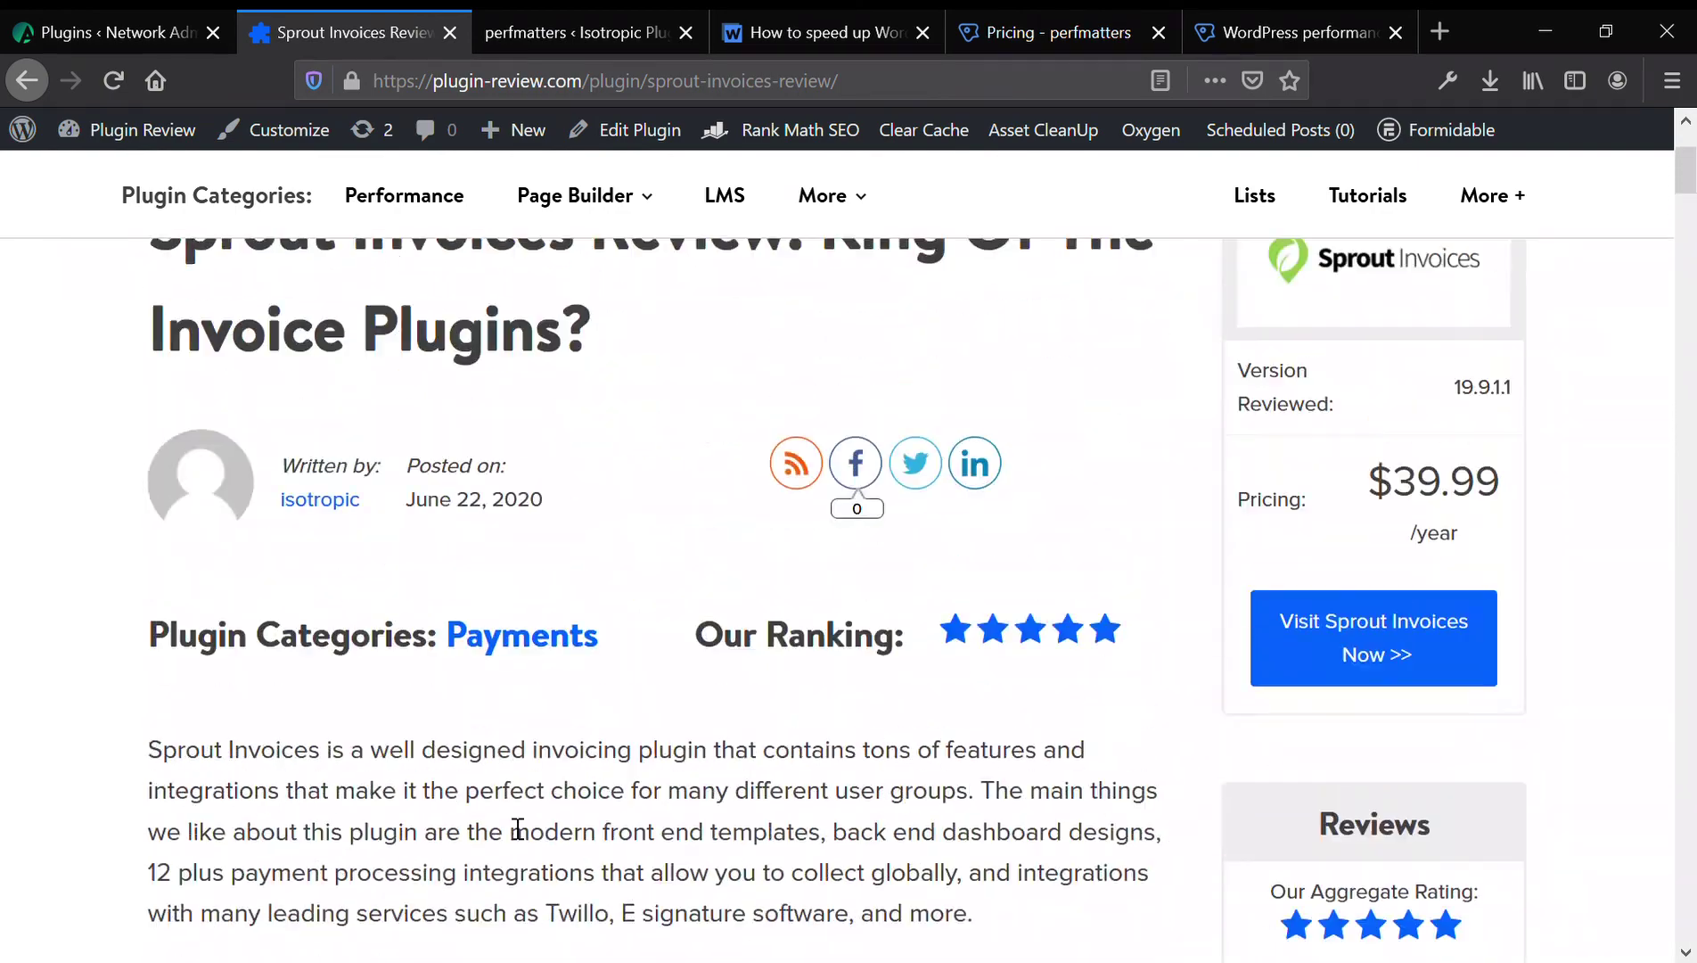
scroll(511, 826, up, 2)
scroll(505, 822, up, 2)
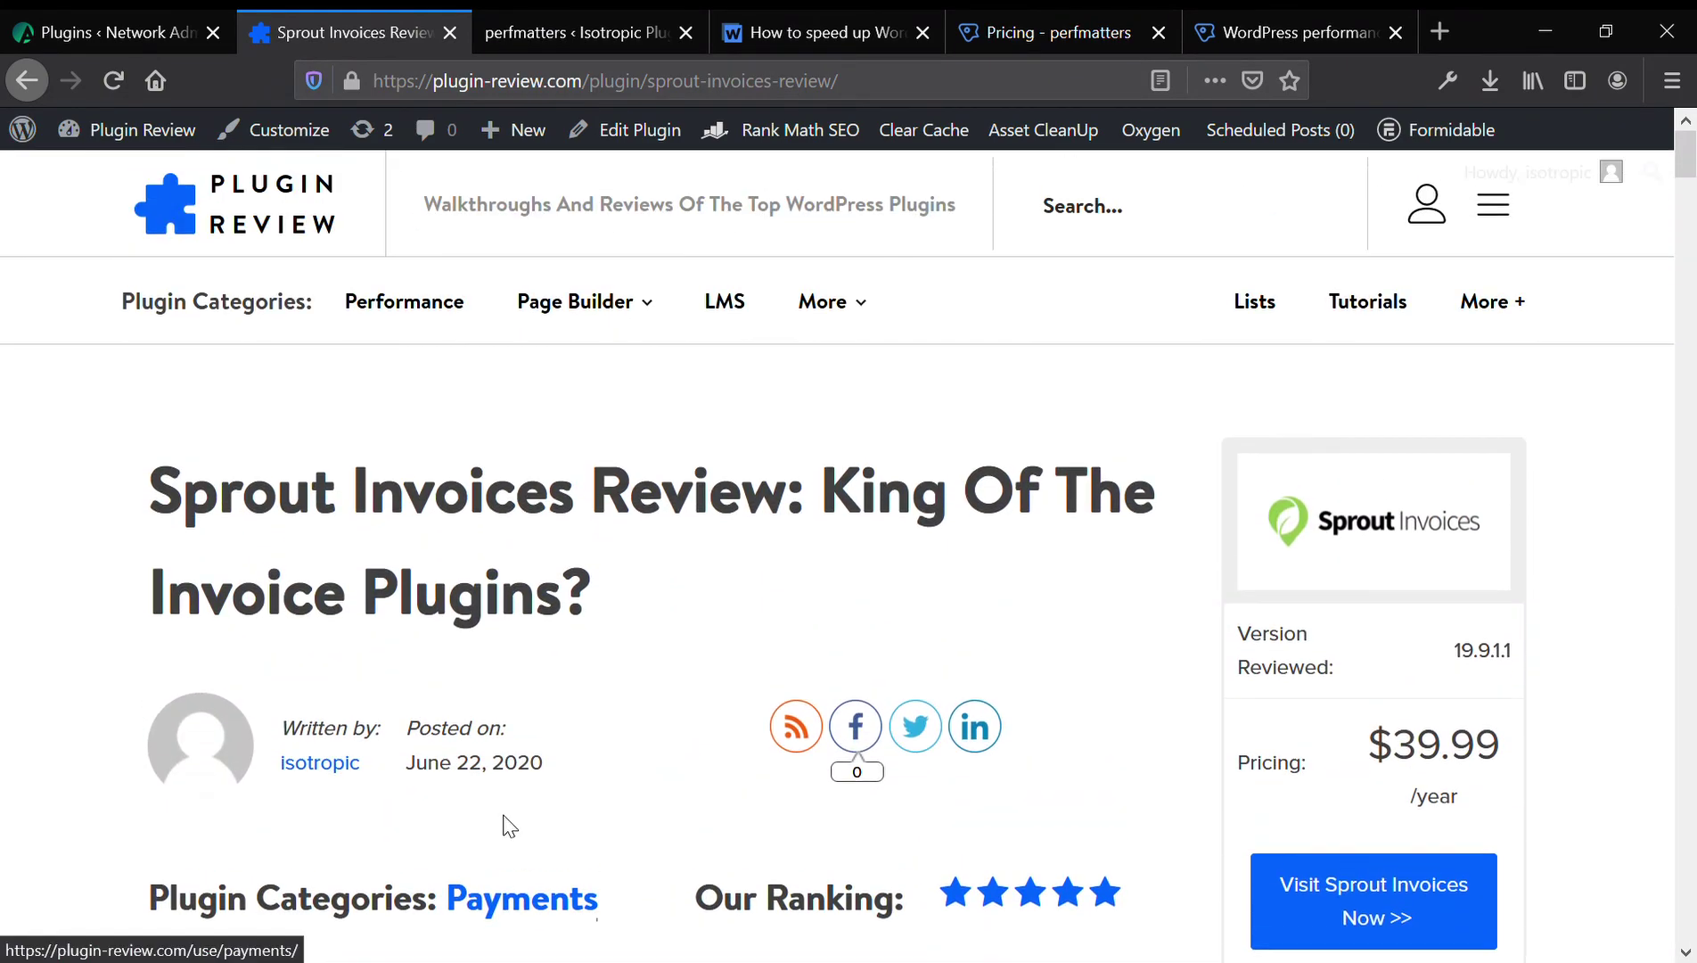
click(277, 253)
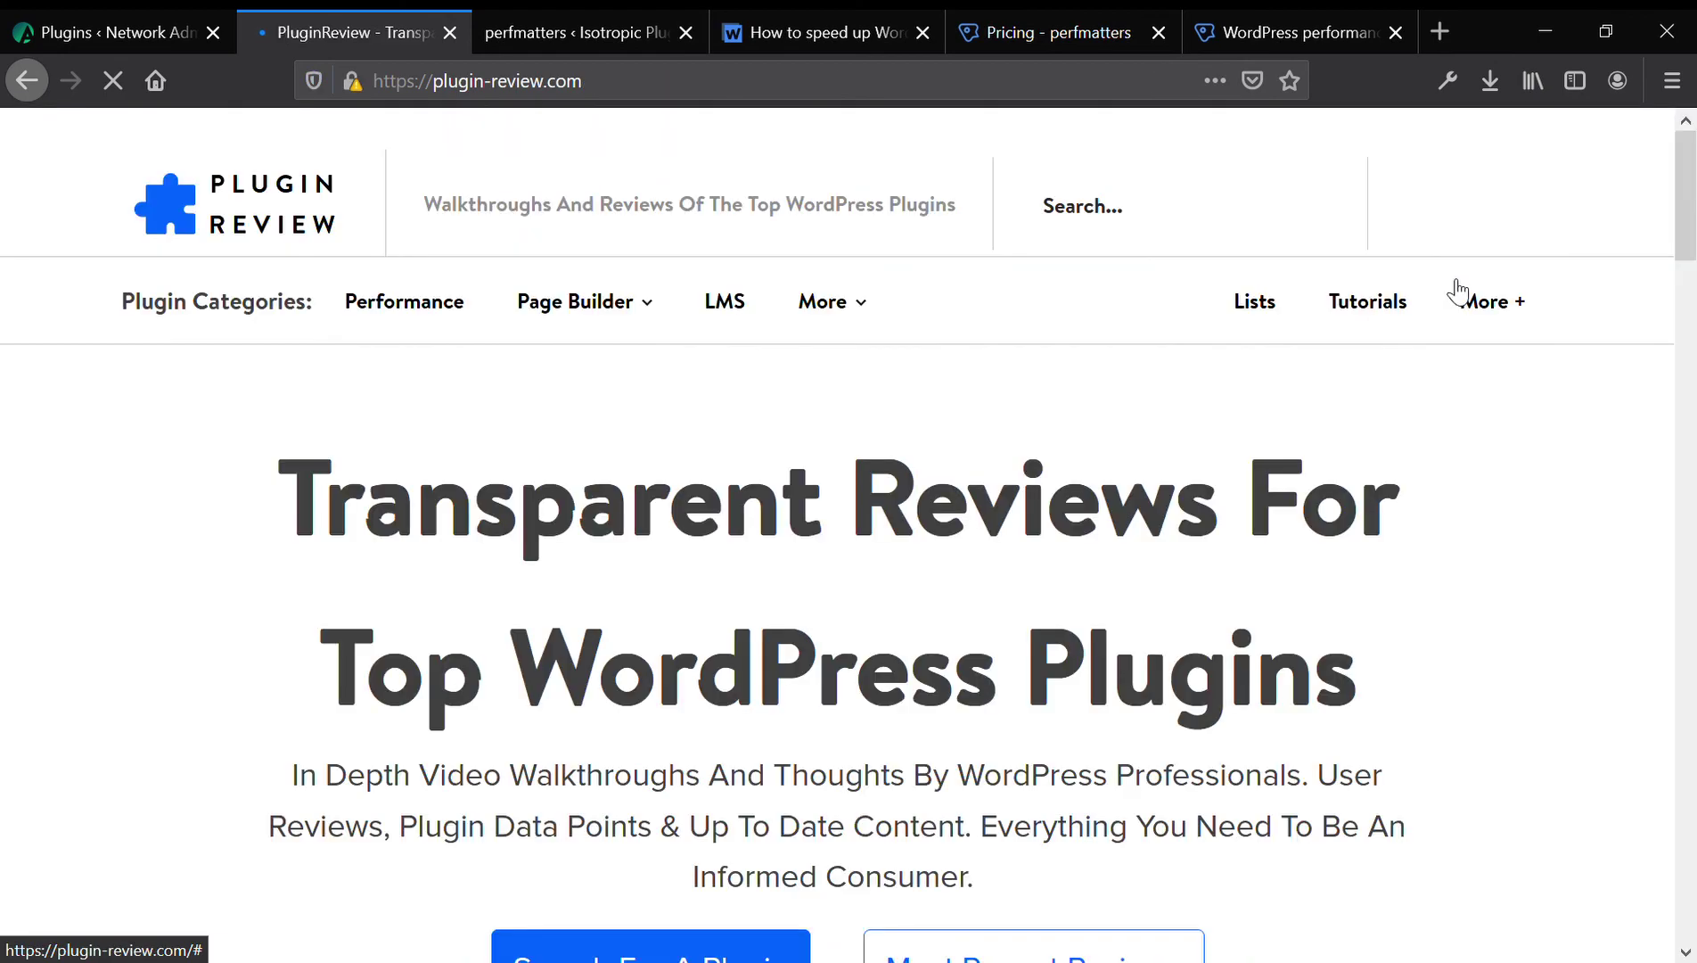